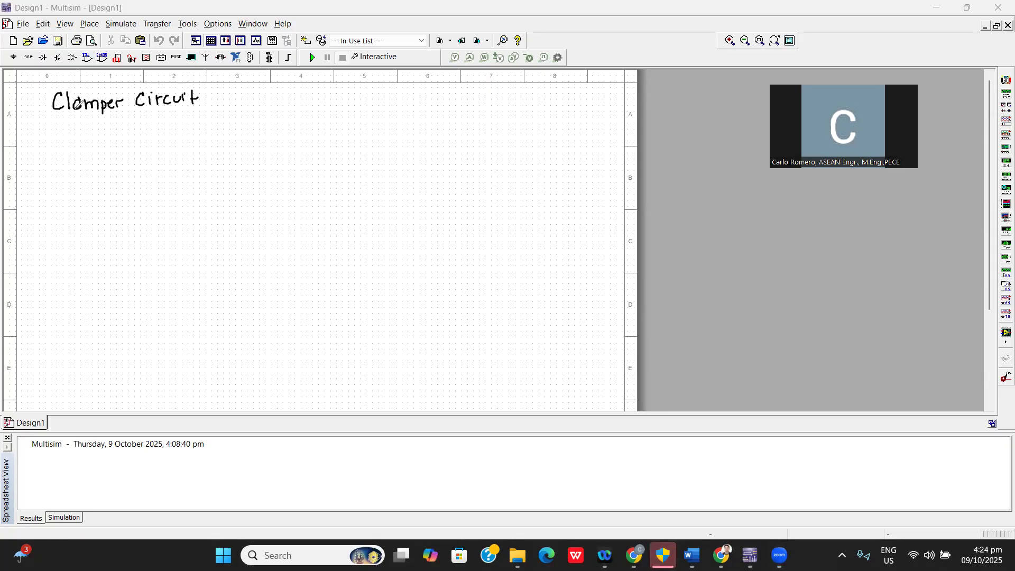
# Underline the Clamper Circuit heading and handwrite notes about clamping a signal to a different DC level using a capacitor, a diode and a resistive element.
pyautogui.moveTo(53, 117); pyautogui.dragTo(191, 112)
pyautogui.moveTo(210, 99); pyautogui.dragTo(221, 98)
pyautogui.moveTo(216, 96)
pyautogui.mouseDown()
pyautogui.moveTo(219, 105)
pyautogui.moveTo(274, 95)
pyautogui.moveTo(318, 105)
pyautogui.mouseUp()
pyautogui.moveTo(330, 96); pyautogui.dragTo(371, 104)
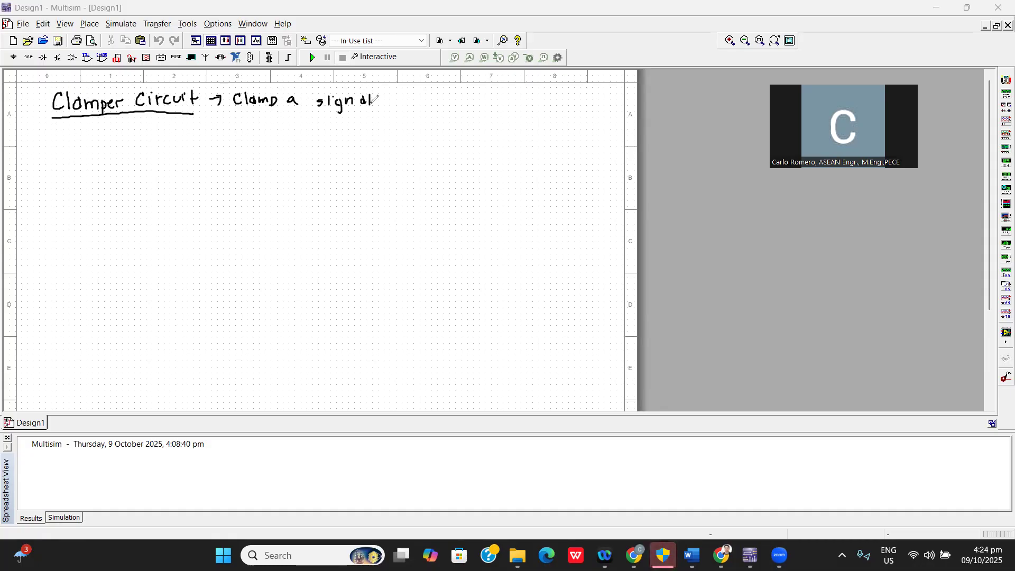
pyautogui.moveTo(396, 88)
pyautogui.mouseDown()
pyautogui.moveTo(412, 101)
pyautogui.moveTo(594, 95)
pyautogui.mouseUp()
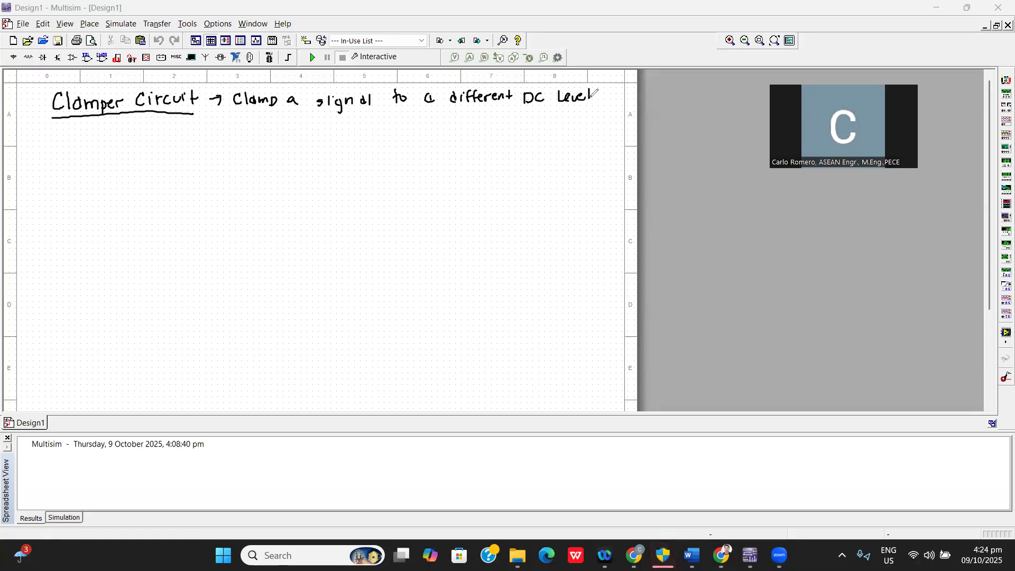
pyautogui.moveTo(214, 125); pyautogui.dragTo(582, 117)
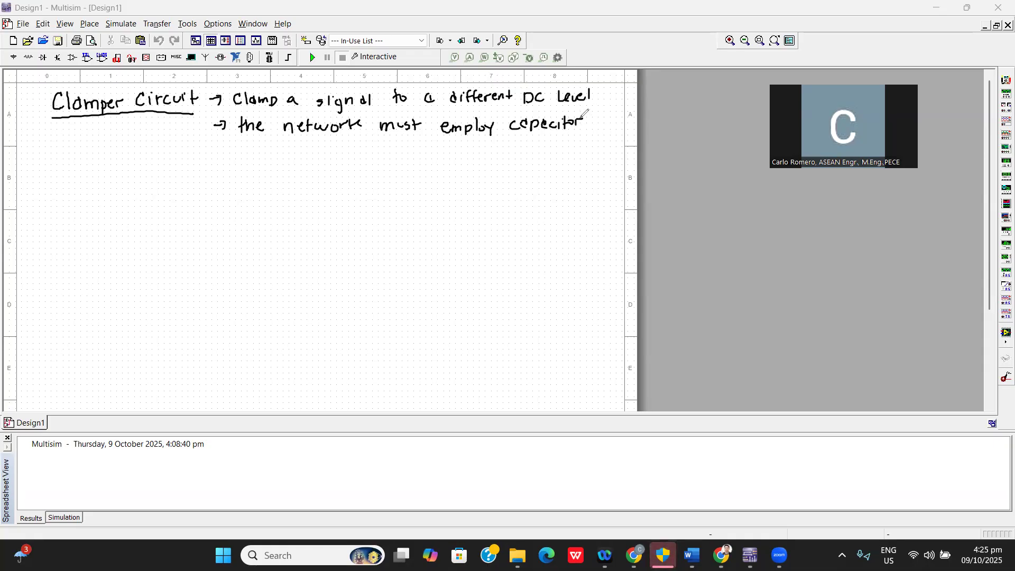
pyautogui.moveTo(227, 143)
pyautogui.mouseDown()
pyautogui.moveTo(230, 153)
pyautogui.moveTo(520, 137)
pyautogui.mouseUp()
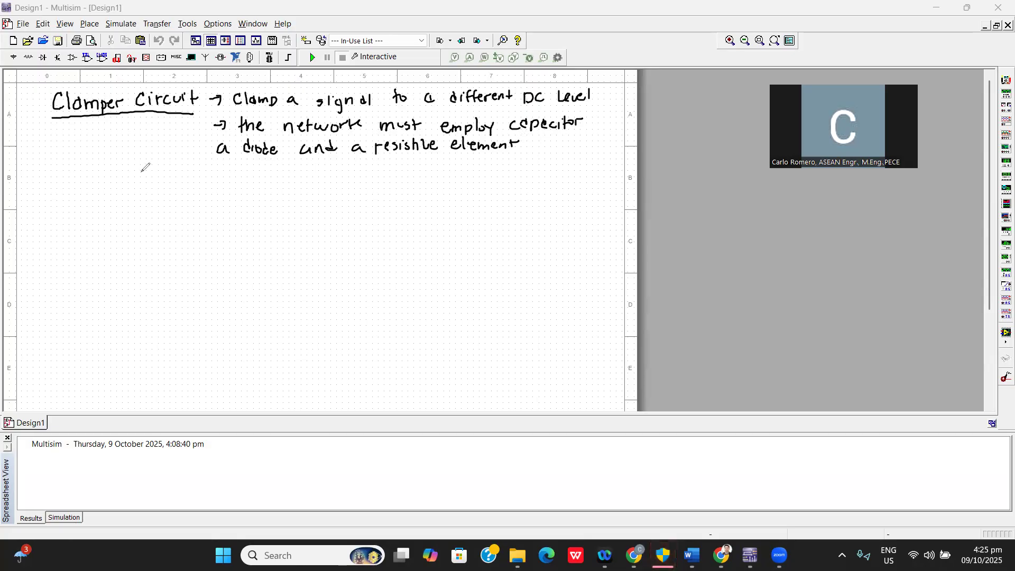
# Write the time constant formula τ = RC below the heading and draw a box around it.
pyautogui.moveTo(137, 175); pyautogui.dragTo(202, 189)
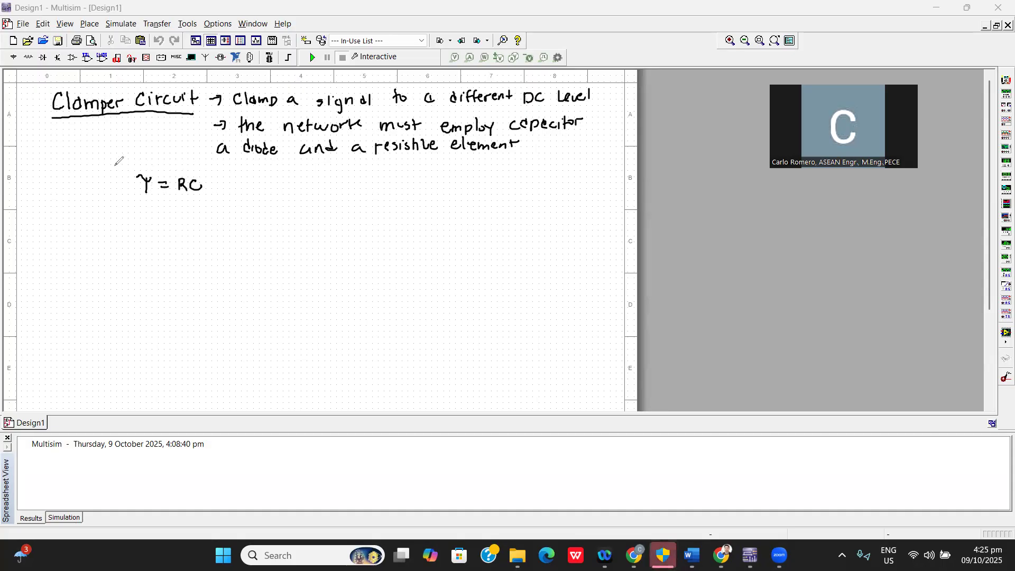
pyautogui.moveTo(124, 170)
pyautogui.mouseDown()
pyautogui.moveTo(153, 209)
pyautogui.moveTo(205, 208)
pyautogui.mouseUp()
pyautogui.moveTo(201, 161); pyautogui.dragTo(121, 163)
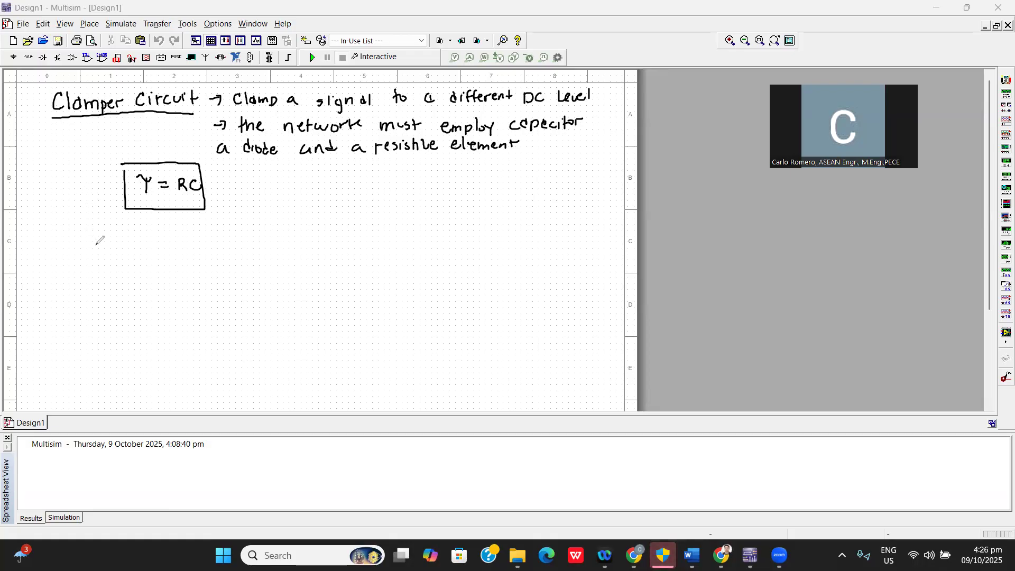
# Sketch the axes and first cycle of a square input wave below the formula, labelling its positive peak 10V.
pyautogui.moveTo(81, 226)
pyautogui.mouseDown()
pyautogui.moveTo(84, 297)
pyautogui.moveTo(114, 266)
pyautogui.moveTo(168, 266)
pyautogui.mouseUp()
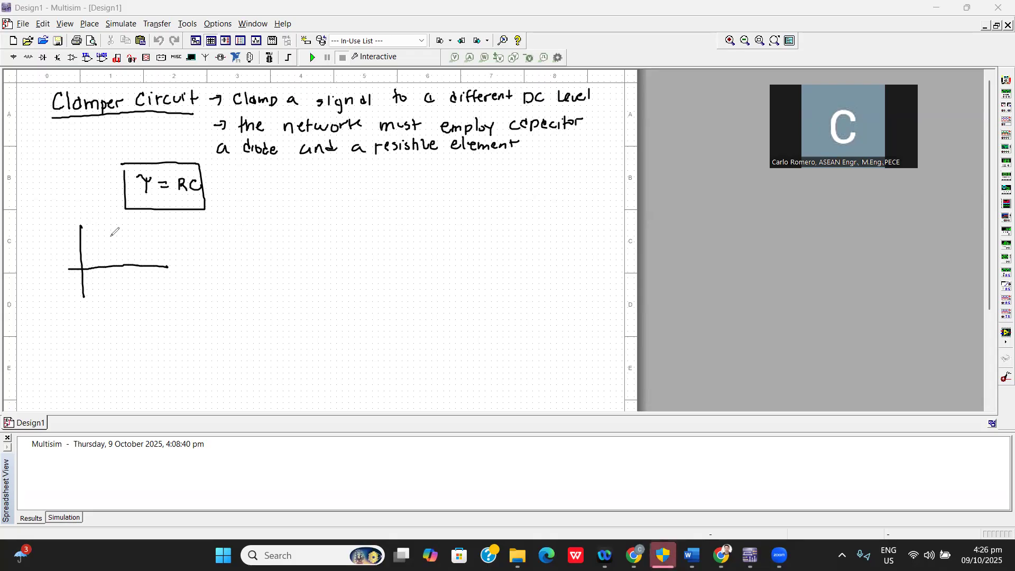
pyautogui.moveTo(79, 241)
pyautogui.mouseDown()
pyautogui.moveTo(116, 247)
pyautogui.moveTo(115, 287)
pyautogui.moveTo(153, 286)
pyautogui.moveTo(152, 263)
pyautogui.mouseUp()
pyautogui.moveTo(51, 236); pyautogui.dragTo(50, 243)
pyautogui.moveTo(57, 236); pyautogui.dragTo(69, 235)
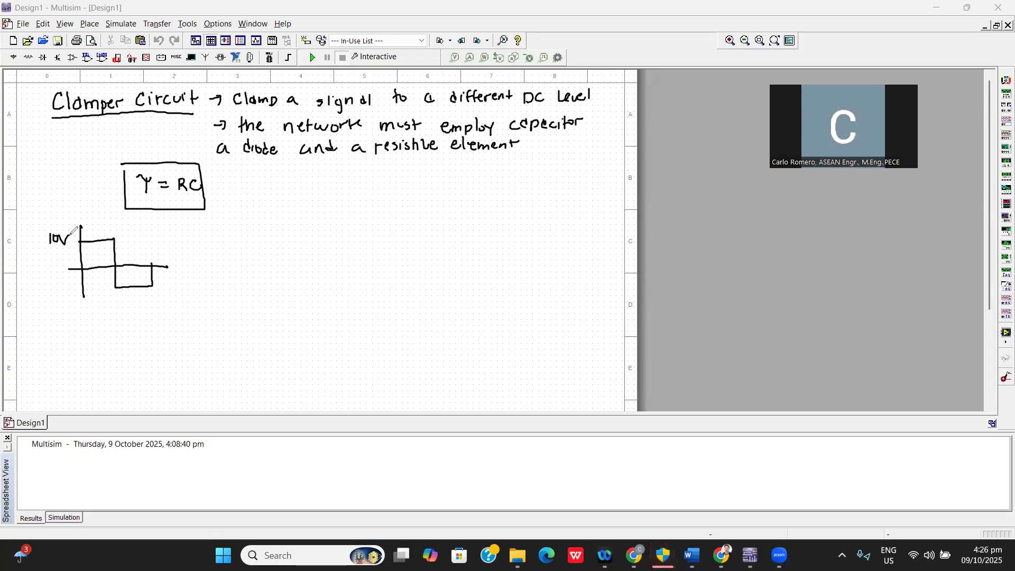
# Label the square wave f = 1000 Hz and -20V with dotted level marks, and extend it with another cycle.
pyautogui.moveTo(142, 219); pyautogui.dragTo(137, 235)
pyautogui.moveTo(134, 228); pyautogui.dragTo(153, 224)
pyautogui.moveTo(145, 231); pyautogui.dragTo(210, 224)
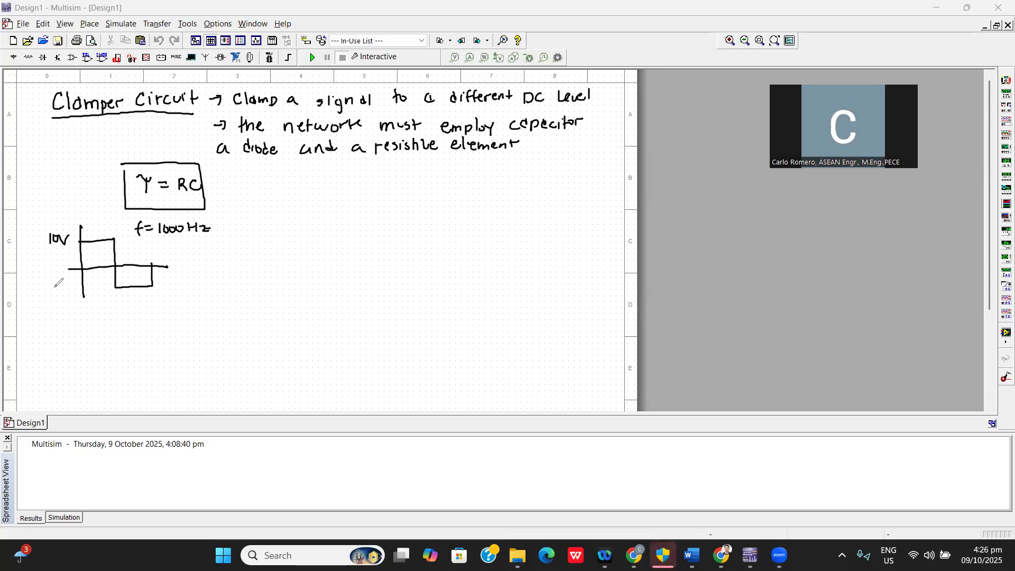
pyautogui.moveTo(42, 291); pyautogui.dragTo(110, 291)
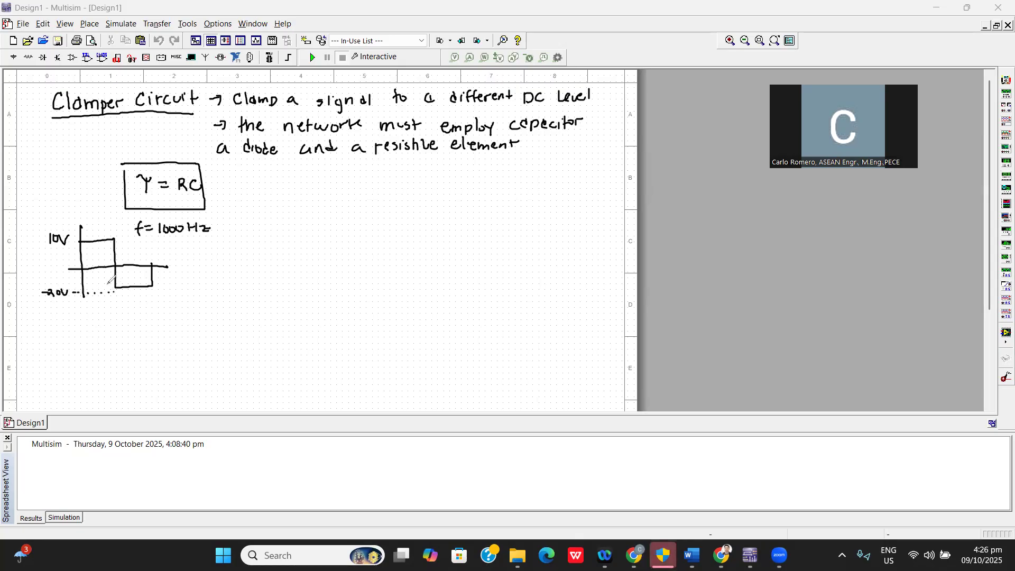
pyautogui.moveTo(67, 242); pyautogui.dragTo(70, 241)
pyautogui.click(76, 241)
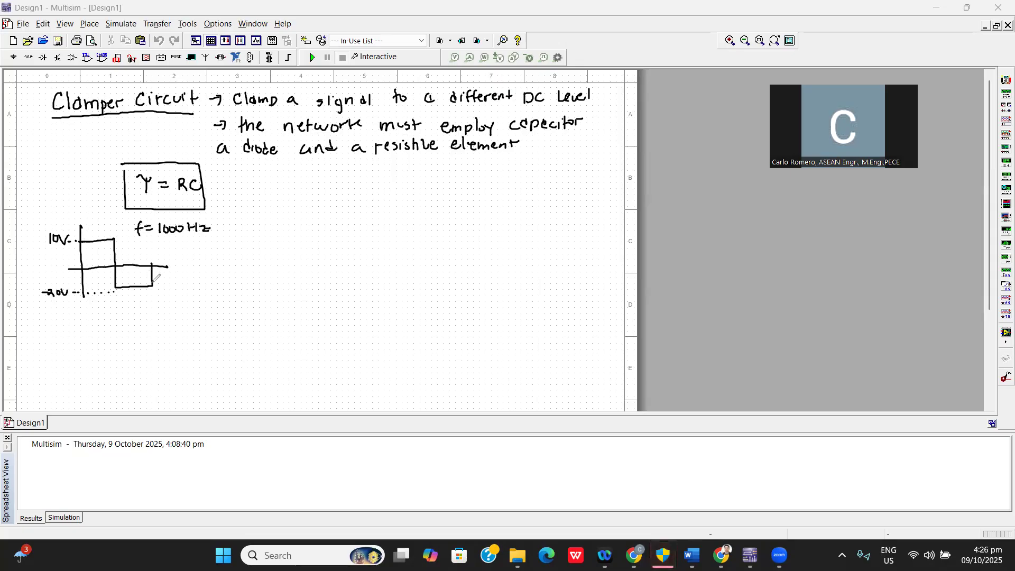
pyautogui.moveTo(152, 265)
pyautogui.mouseDown()
pyautogui.moveTo(152, 236)
pyautogui.moveTo(203, 235)
pyautogui.moveTo(201, 262)
pyautogui.moveTo(218, 259)
pyautogui.moveTo(208, 285)
pyautogui.moveTo(230, 282)
pyautogui.mouseUp()
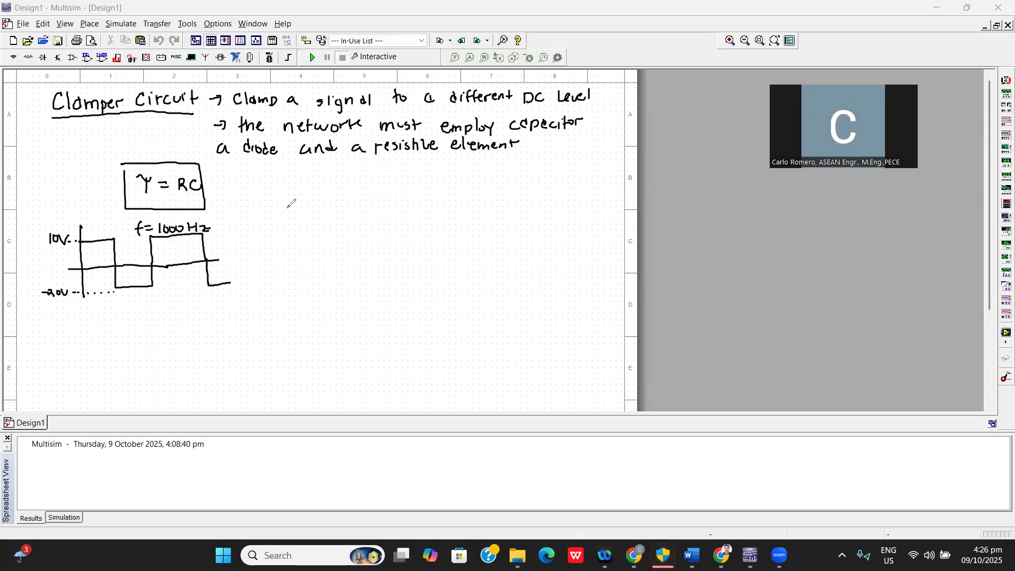
# Draw the circuit's input wire with a series capacitor labelled C = 1 µF.
pyautogui.moveTo(282, 195); pyautogui.dragTo(353, 194)
pyautogui.click(343, 179)
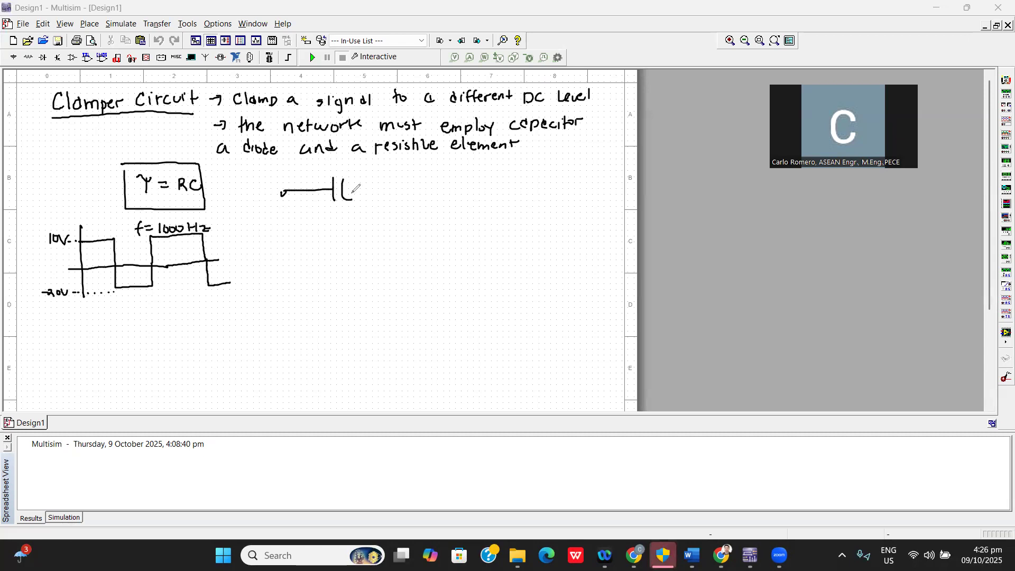
pyautogui.moveTo(331, 158)
pyautogui.mouseDown()
pyautogui.moveTo(330, 167)
pyautogui.moveTo(341, 161)
pyautogui.mouseUp()
pyautogui.moveTo(334, 165); pyautogui.dragTo(341, 165)
pyautogui.moveTo(345, 157)
pyautogui.mouseDown()
pyautogui.moveTo(344, 167)
pyautogui.moveTo(362, 168)
pyautogui.moveTo(372, 157)
pyautogui.mouseUp()
pyautogui.moveTo(363, 164)
pyautogui.mouseDown()
pyautogui.moveTo(353, 189)
pyautogui.moveTo(408, 188)
pyautogui.mouseUp()
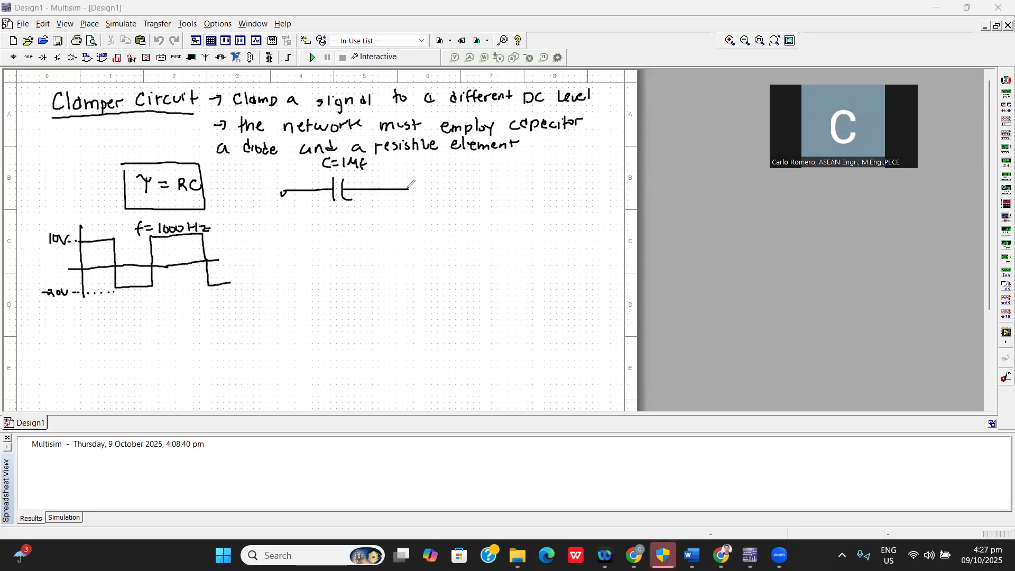
# Draw the upward-pointing diode in series with a 5V battery, plus the Vi input terminals and the grounded return line.
pyautogui.moveTo(408, 188)
pyautogui.mouseDown()
pyautogui.moveTo(407, 228)
pyautogui.moveTo(420, 230)
pyautogui.moveTo(400, 247)
pyautogui.moveTo(420, 246)
pyautogui.mouseUp()
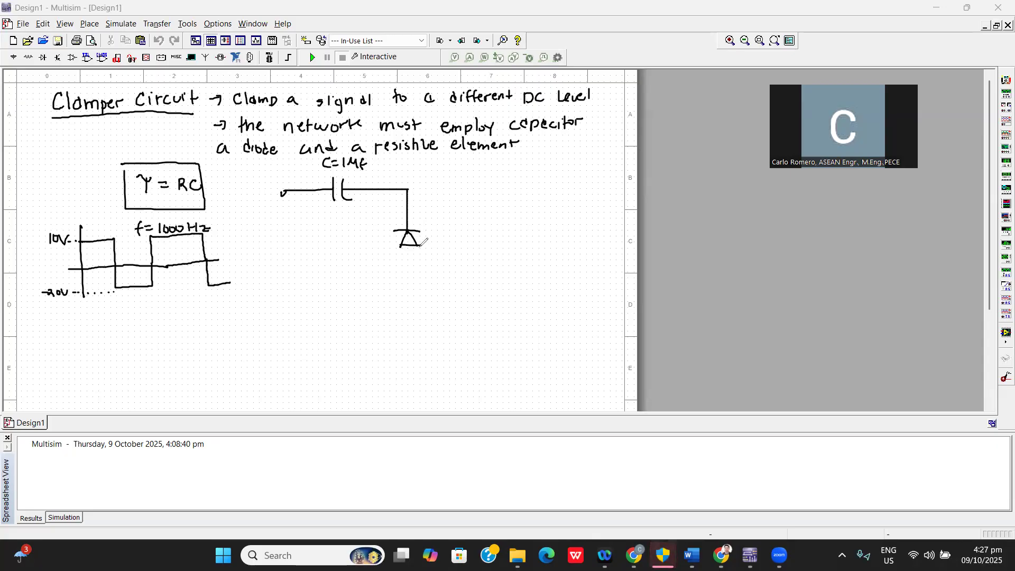
pyautogui.moveTo(409, 246)
pyautogui.mouseDown()
pyautogui.moveTo(409, 281)
pyautogui.moveTo(422, 285)
pyautogui.moveTo(409, 327)
pyautogui.mouseUp()
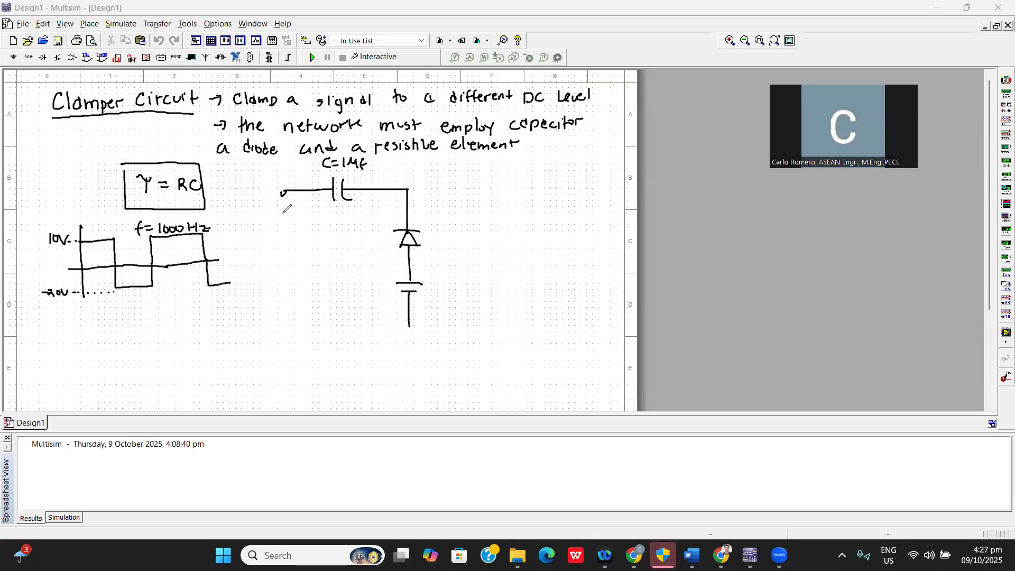
pyautogui.moveTo(277, 247); pyautogui.dragTo(286, 247)
pyautogui.moveTo(291, 250); pyautogui.dragTo(292, 257)
pyautogui.moveTo(283, 306)
pyautogui.mouseDown()
pyautogui.moveTo(297, 305)
pyautogui.moveTo(292, 327)
pyautogui.moveTo(409, 323)
pyautogui.moveTo(417, 341)
pyautogui.mouseUp()
pyautogui.moveTo(409, 345); pyautogui.dragTo(415, 346)
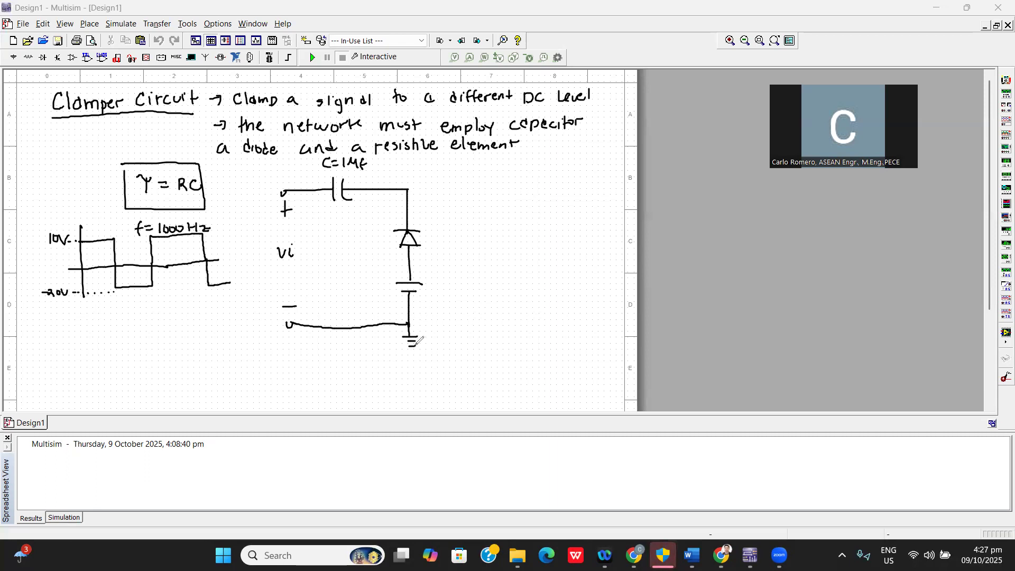
pyautogui.moveTo(431, 281); pyautogui.dragTo(428, 292)
pyautogui.moveTo(431, 280); pyautogui.dragTo(459, 269)
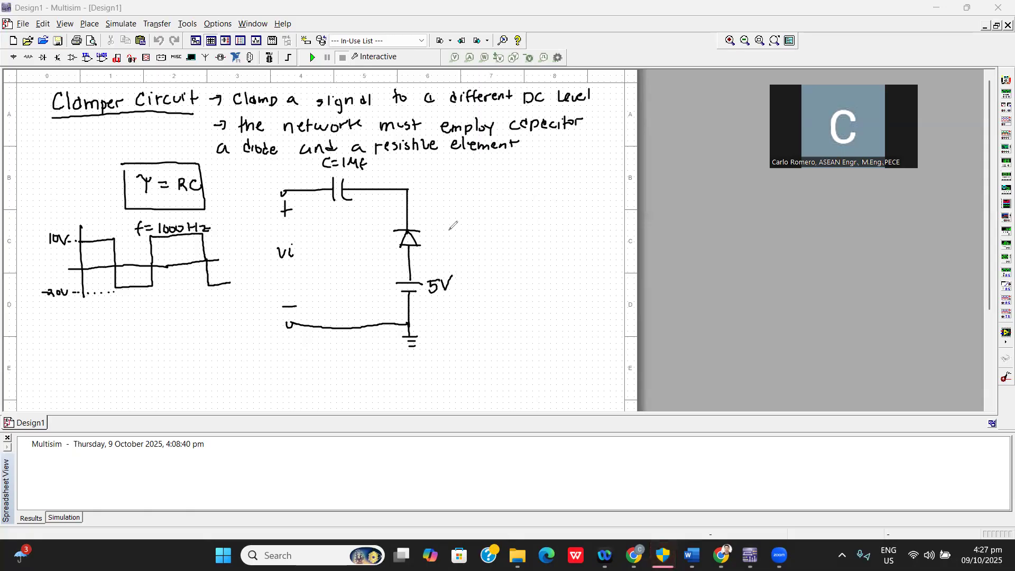
# Draw a resistor branch parallel to the diode and battery, redrawing its symbol lower, and label it R = 100 kΩ.
pyautogui.moveTo(411, 185)
pyautogui.mouseDown()
pyautogui.moveTo(476, 186)
pyautogui.moveTo(474, 231)
pyautogui.moveTo(491, 254)
pyautogui.moveTo(486, 334)
pyautogui.mouseUp()
pyautogui.moveTo(410, 323); pyautogui.dragTo(488, 316)
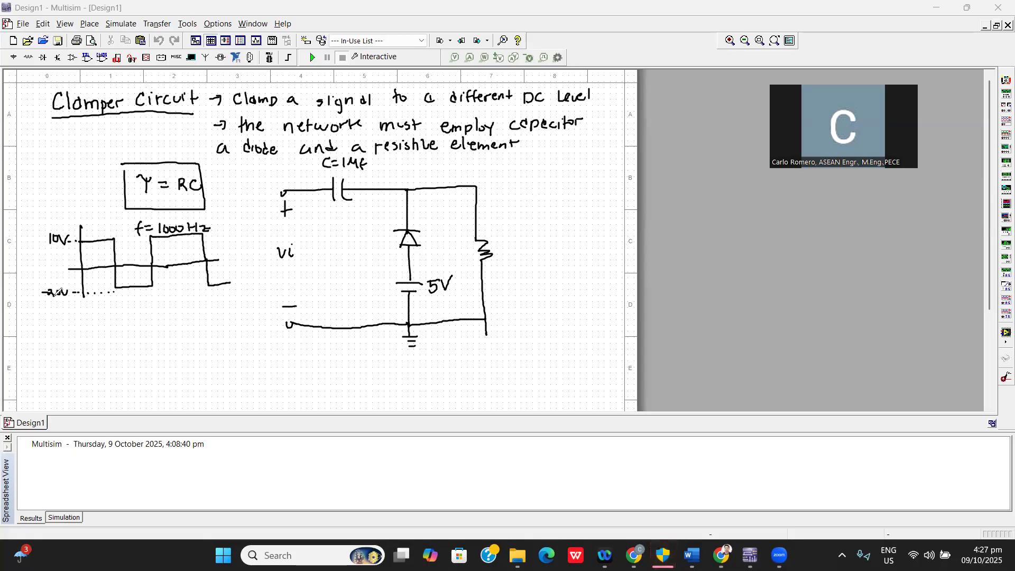
pyautogui.hotkey('ctrl', 'z')
pyautogui.hotkey('ctrl', 'z')
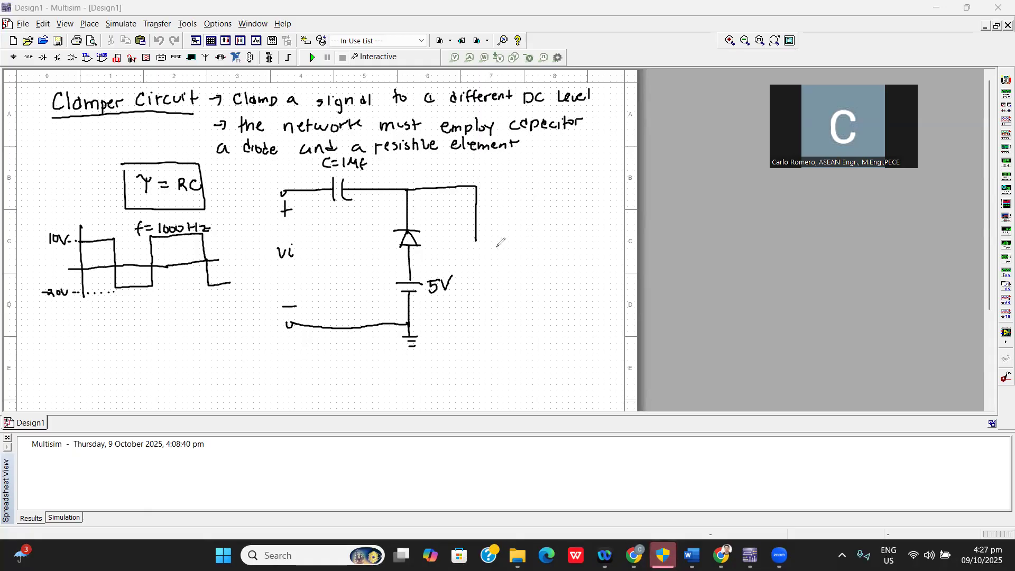
pyautogui.moveTo(477, 238); pyautogui.dragTo(484, 321)
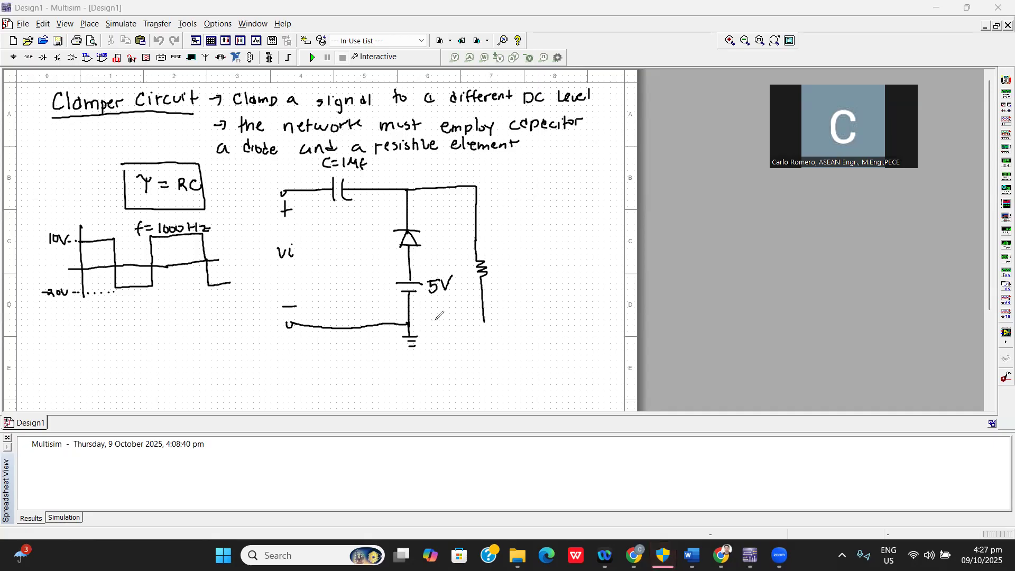
pyautogui.moveTo(412, 321); pyautogui.dragTo(487, 321)
pyautogui.moveTo(494, 260)
pyautogui.mouseDown()
pyautogui.moveTo(495, 274)
pyautogui.moveTo(518, 265)
pyautogui.mouseUp()
pyautogui.moveTo(509, 271); pyautogui.dragTo(537, 271)
pyautogui.moveTo(545, 260); pyautogui.dragTo(559, 267)
# Extend both rails past the resistor to output terminals and label them Vo with plus and minus signs.
pyautogui.moveTo(477, 186)
pyautogui.mouseDown()
pyautogui.moveTo(567, 190)
pyautogui.moveTo(568, 216)
pyautogui.mouseUp()
pyautogui.moveTo(561, 210); pyautogui.dragTo(574, 208)
pyautogui.moveTo(563, 298); pyautogui.dragTo(576, 296)
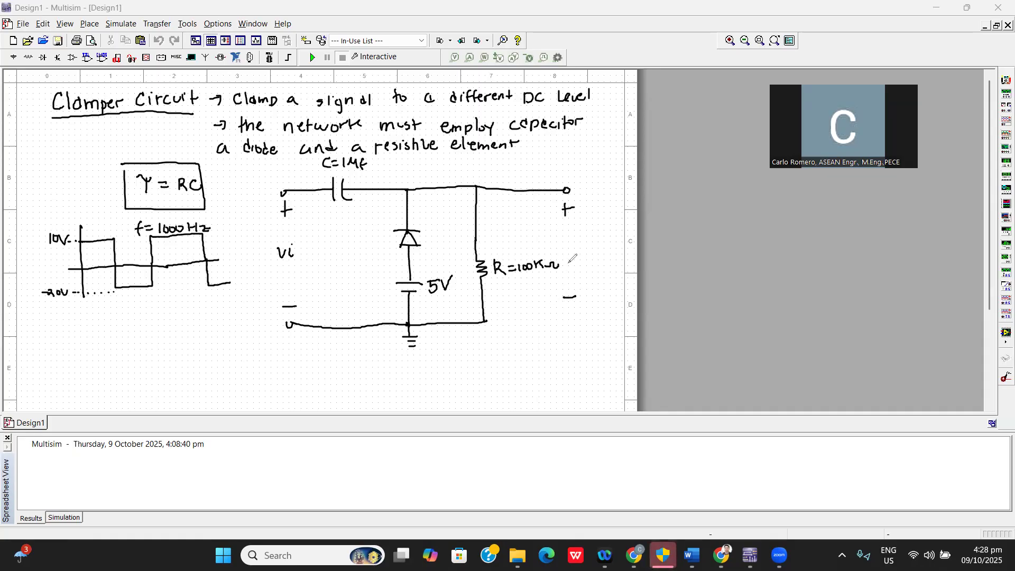
pyautogui.moveTo(565, 246); pyautogui.dragTo(578, 247)
pyautogui.moveTo(484, 320); pyautogui.dragTo(577, 320)
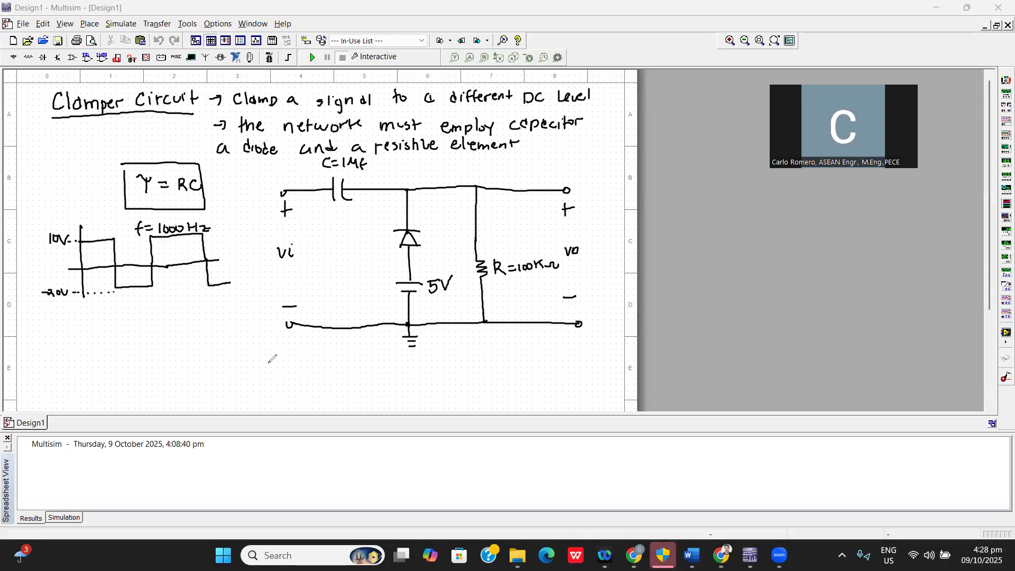
# Write the KVL: heading below the circuit and draw a clockwise loop arrow inside the input loop.
pyautogui.moveTo(197, 348); pyautogui.dragTo(197, 366)
pyautogui.moveTo(210, 348)
pyautogui.mouseDown()
pyautogui.moveTo(210, 363)
pyautogui.moveTo(226, 349)
pyautogui.moveTo(237, 361)
pyautogui.mouseUp()
pyautogui.click(240, 349)
pyautogui.click(241, 357)
pyautogui.moveTo(327, 269); pyautogui.dragTo(347, 289)
pyautogui.moveTo(325, 246); pyautogui.dragTo(376, 215)
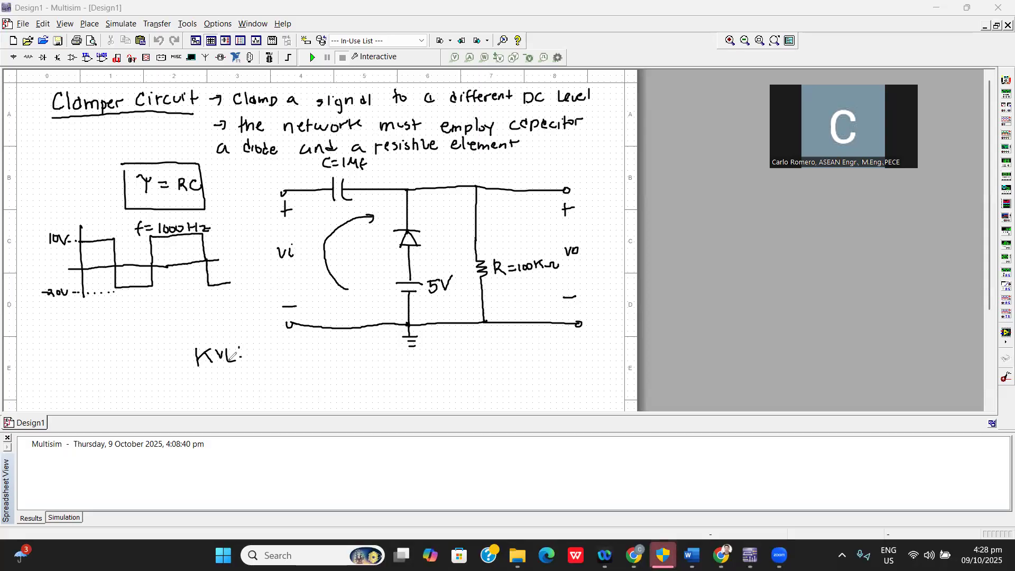
# Write the "@ positive half" subheading under KVL and begin its equation with +Vi.
pyautogui.moveTo(214, 377)
pyautogui.mouseDown()
pyautogui.moveTo(205, 382)
pyautogui.moveTo(217, 373)
pyautogui.mouseUp()
pyautogui.moveTo(226, 385)
pyautogui.mouseDown()
pyautogui.moveTo(230, 374)
pyautogui.moveTo(299, 370)
pyautogui.moveTo(306, 374)
pyautogui.moveTo(284, 406)
pyautogui.moveTo(311, 390)
pyautogui.mouseUp()
pyautogui.click(308, 373)
pyautogui.click(307, 380)
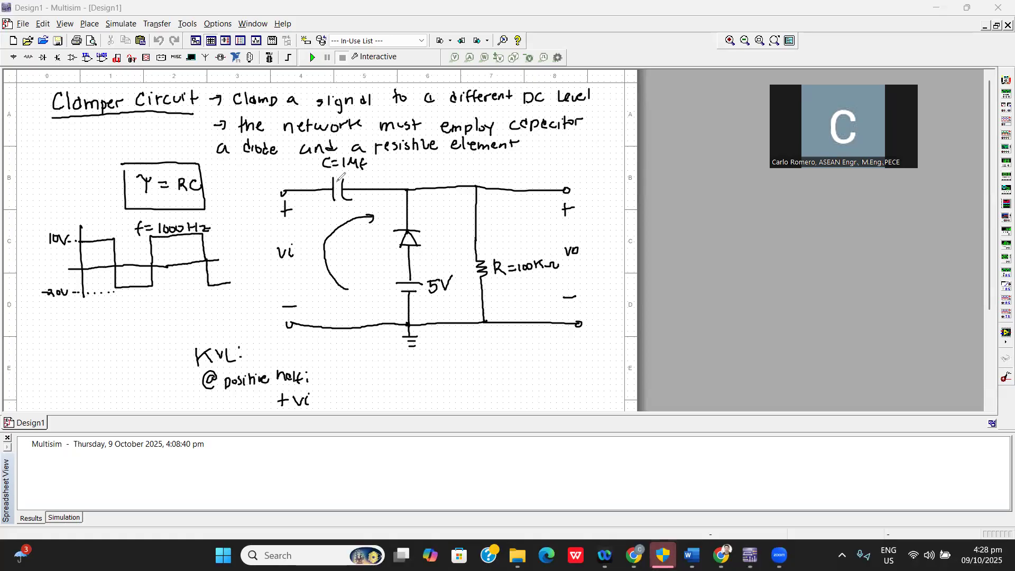
# Mark the capacitor's polarity with minus on the input side and plus on the output side.
pyautogui.moveTo(318, 179); pyautogui.dragTo(327, 180)
pyautogui.moveTo(323, 175); pyautogui.dragTo(322, 185)
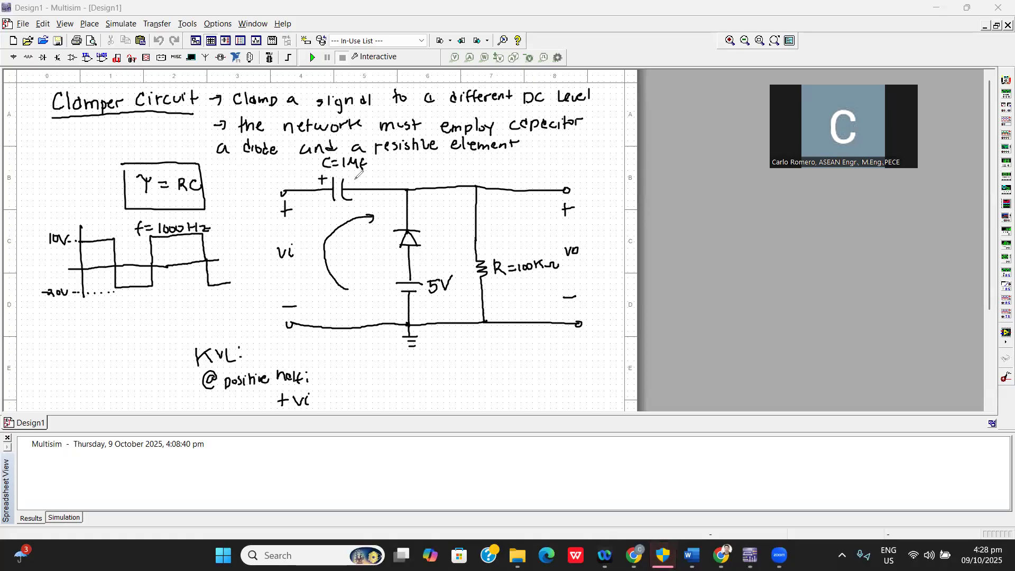
pyautogui.moveTo(317, 181); pyautogui.dragTo(369, 177)
pyautogui.moveTo(363, 173); pyautogui.dragTo(362, 183)
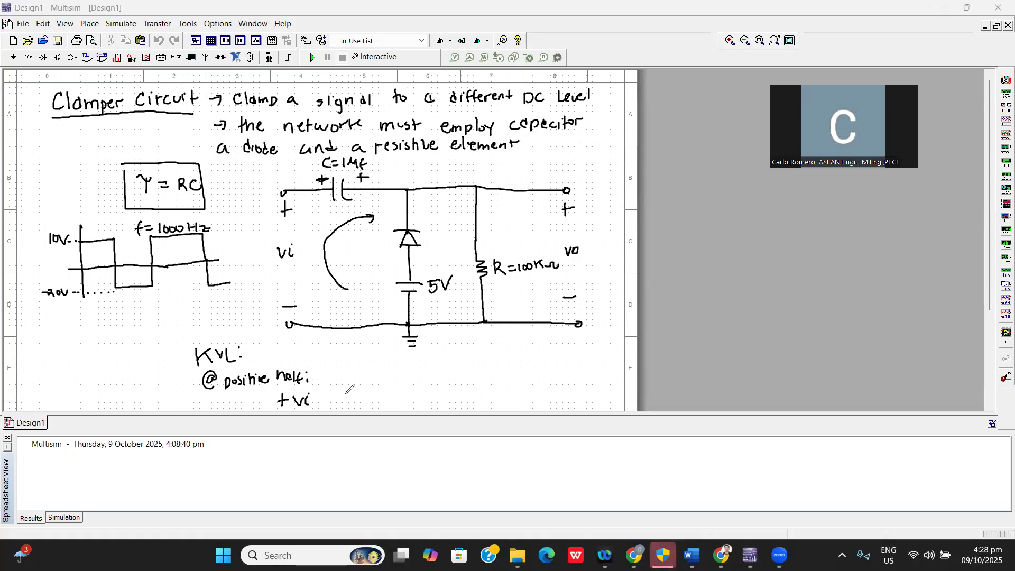
# Complete the positive-half equation as +Vi + Vc = VR = Vo and note the open circuit beside its subheading.
pyautogui.moveTo(327, 393)
pyautogui.mouseDown()
pyautogui.moveTo(328, 407)
pyautogui.moveTo(334, 400)
pyautogui.mouseUp()
pyautogui.moveTo(339, 392); pyautogui.dragTo(344, 405)
pyautogui.moveTo(360, 395); pyautogui.dragTo(359, 404)
pyautogui.moveTo(326, 368)
pyautogui.mouseDown()
pyautogui.moveTo(324, 380)
pyautogui.moveTo(395, 371)
pyautogui.mouseUp()
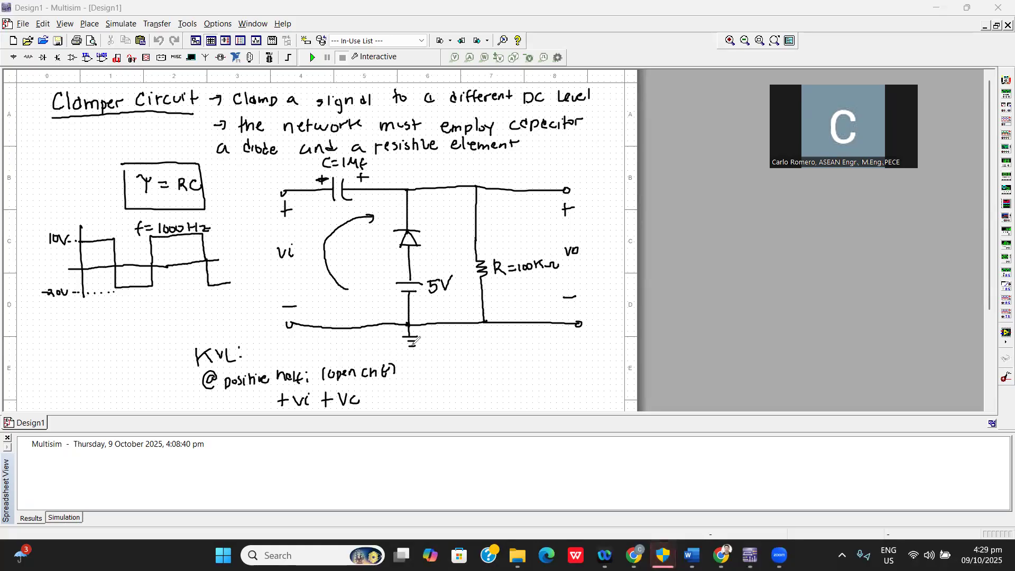
pyautogui.moveTo(375, 392)
pyautogui.mouseDown()
pyautogui.moveTo(417, 389)
pyautogui.moveTo(419, 406)
pyautogui.mouseUp()
pyautogui.click(402, 389)
pyautogui.moveTo(420, 392)
pyautogui.mouseDown()
pyautogui.moveTo(431, 406)
pyautogui.moveTo(447, 391)
pyautogui.mouseUp()
pyautogui.moveTo(438, 396); pyautogui.dragTo(465, 389)
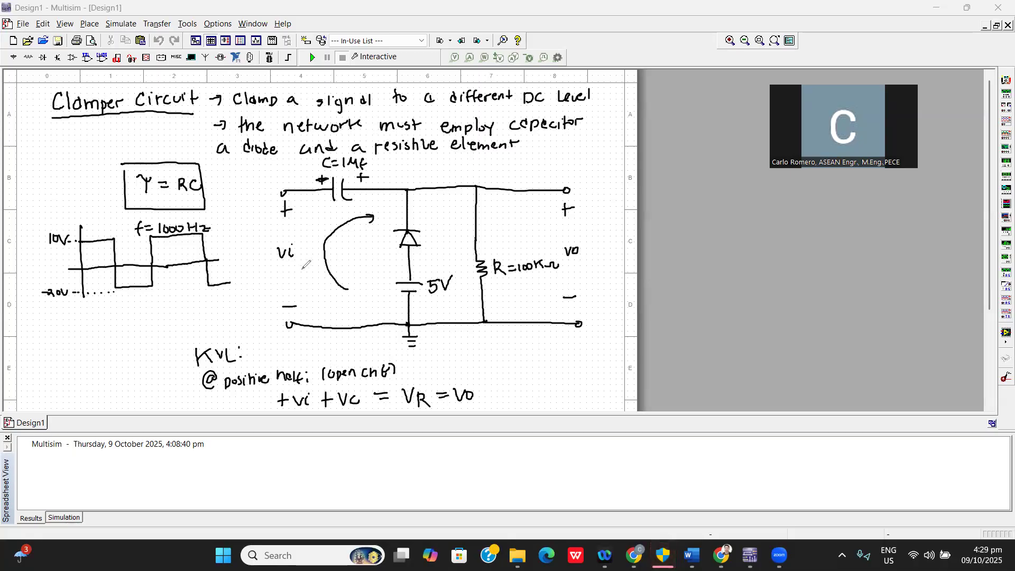
# Write the substituted positive-half equation 10 + Vc = Vo below the general one.
pyautogui.moveTo(291, 418); pyautogui.dragTo(291, 432)
pyautogui.moveTo(306, 423); pyautogui.dragTo(328, 423)
pyautogui.moveTo(323, 418)
pyautogui.mouseDown()
pyautogui.moveTo(323, 432)
pyautogui.moveTo(351, 422)
pyautogui.moveTo(354, 431)
pyautogui.mouseUp()
pyautogui.moveTo(360, 426); pyautogui.dragTo(402, 421)
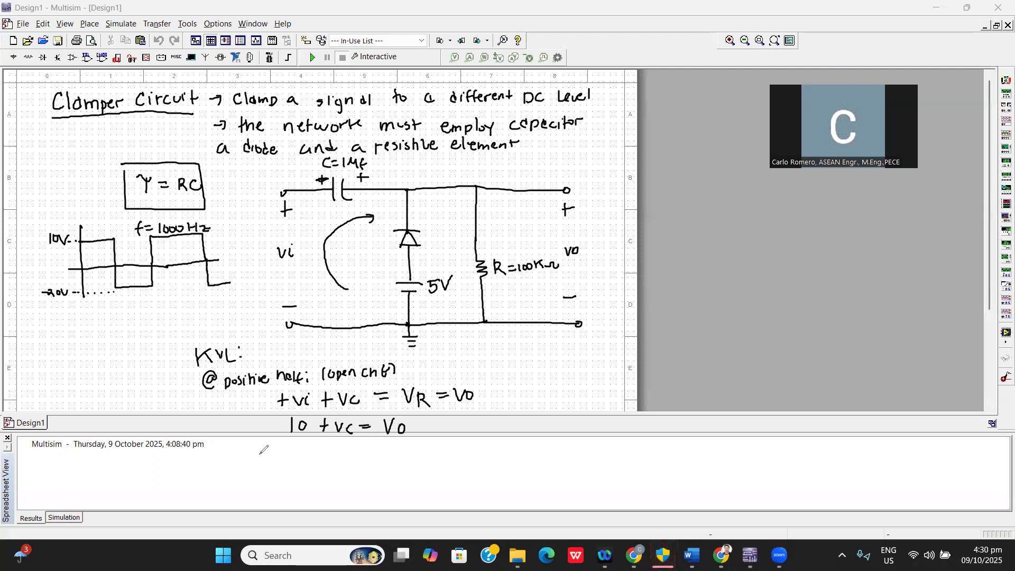
# Write the "@ negative half (close ckt)" subheading and begin its equation with -20 + Vc.
pyautogui.moveTo(217, 449)
pyautogui.mouseDown()
pyautogui.moveTo(256, 461)
pyautogui.moveTo(267, 448)
pyautogui.moveTo(298, 442)
pyautogui.moveTo(322, 453)
pyautogui.moveTo(328, 442)
pyautogui.moveTo(336, 453)
pyautogui.moveTo(407, 456)
pyautogui.mouseUp()
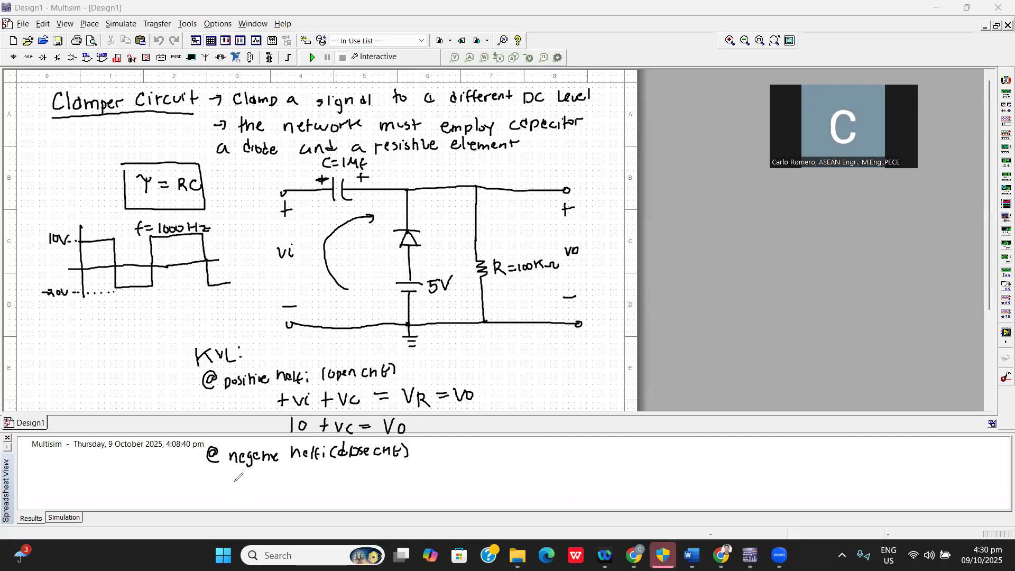
pyautogui.moveTo(221, 483); pyautogui.dragTo(275, 489)
pyautogui.moveTo(268, 481)
pyautogui.mouseDown()
pyautogui.moveTo(301, 472)
pyautogui.moveTo(311, 487)
pyautogui.mouseUp()
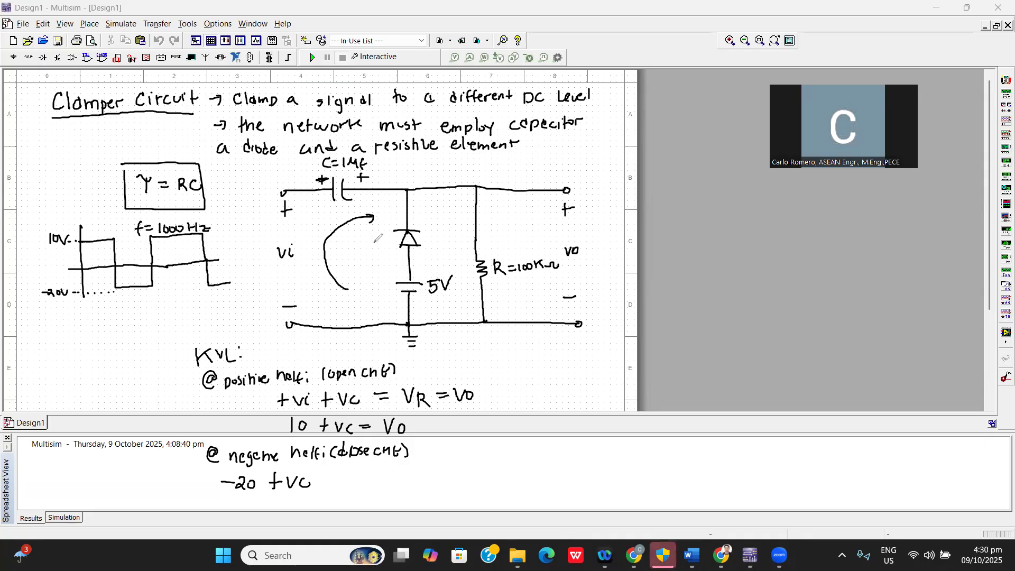
# Mark the battery's plus and minus signs, and finish the negative-half equation as -20 + Vc - 5 = 0 with Vc = 25V.
pyautogui.moveTo(404, 268); pyautogui.dragTo(403, 303)
pyautogui.moveTo(321, 483); pyautogui.dragTo(333, 482)
pyautogui.moveTo(341, 475); pyautogui.dragTo(370, 475)
pyautogui.moveTo(360, 482); pyautogui.dragTo(382, 473)
pyautogui.moveTo(297, 496)
pyautogui.mouseDown()
pyautogui.moveTo(319, 507)
pyautogui.moveTo(337, 500)
pyautogui.mouseUp()
pyautogui.moveTo(327, 505); pyautogui.dragTo(338, 505)
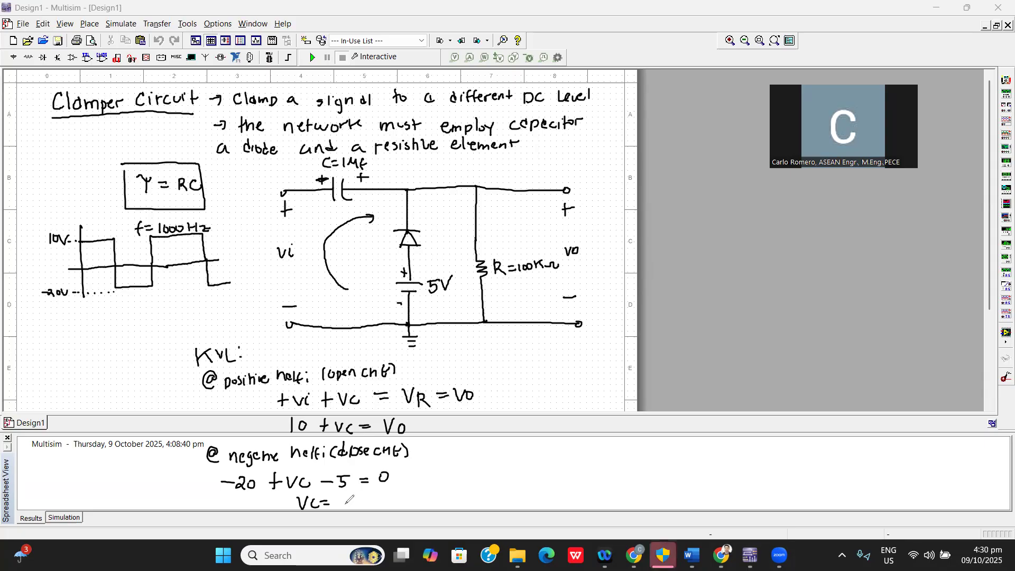
pyautogui.moveTo(343, 495)
pyautogui.mouseDown()
pyautogui.moveTo(358, 505)
pyautogui.moveTo(375, 489)
pyautogui.mouseUp()
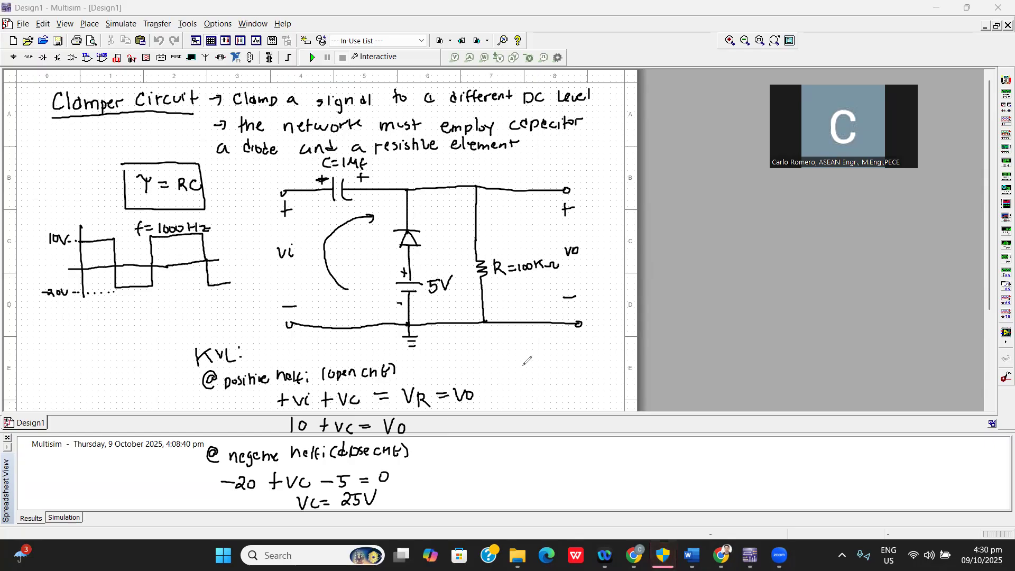
# Write the positive-half output voltage calculation Vo = 25 + 10 = 35V beside the KVL equations.
pyautogui.moveTo(506, 359); pyautogui.dragTo(540, 360)
pyautogui.moveTo(532, 366); pyautogui.dragTo(553, 368)
pyautogui.moveTo(556, 359); pyautogui.dragTo(575, 362)
pyautogui.moveTo(570, 358); pyautogui.dragTo(569, 368)
pyautogui.moveTo(581, 358); pyautogui.dragTo(581, 366)
pyautogui.moveTo(587, 360); pyautogui.dragTo(599, 359)
pyautogui.moveTo(591, 365); pyautogui.dragTo(635, 350)
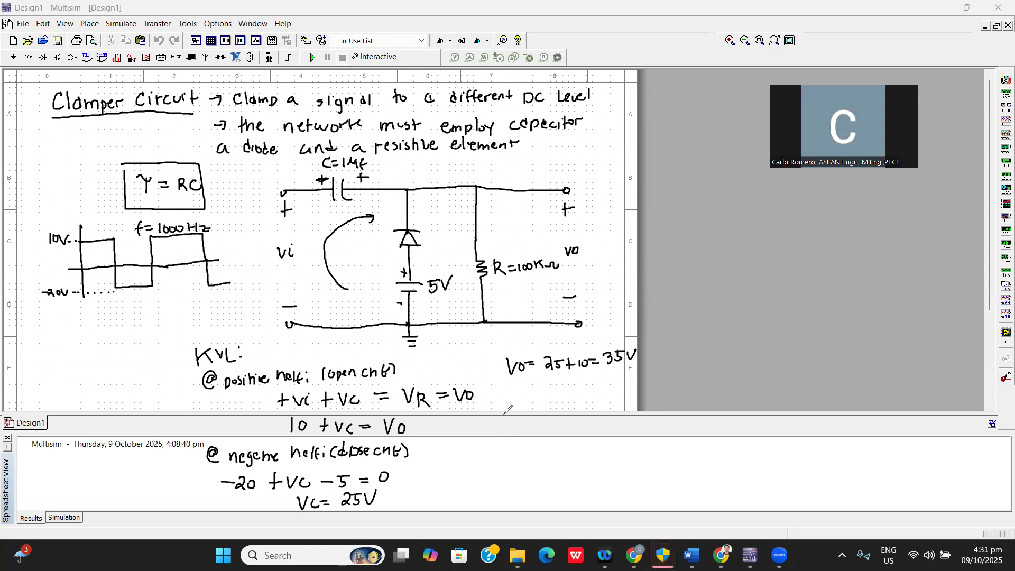
pyautogui.moveTo(496, 412); pyautogui.dragTo(487, 510)
pyautogui.moveTo(477, 474); pyautogui.dragTo(679, 482)
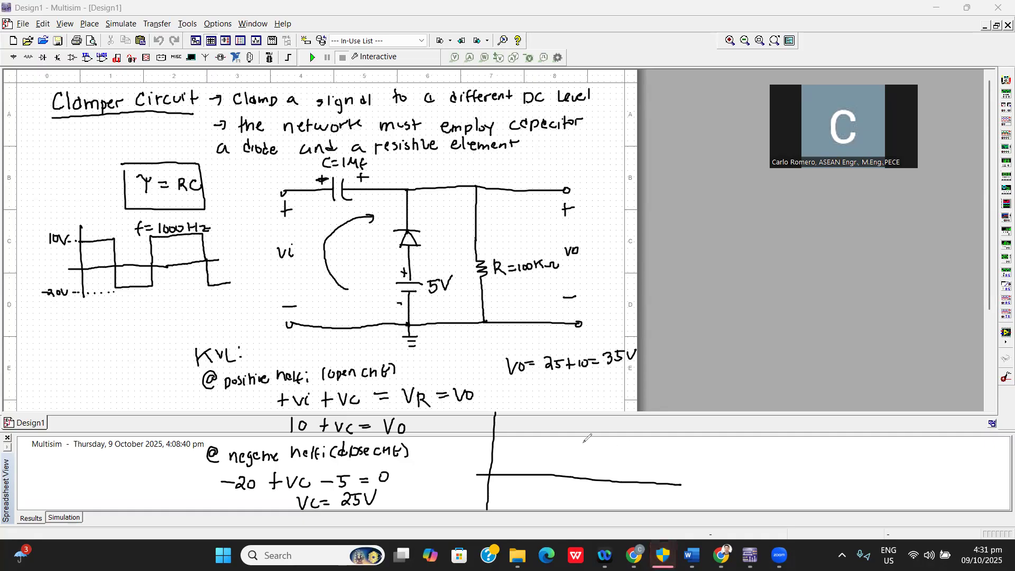
pyautogui.moveTo(469, 446)
pyautogui.mouseDown()
pyautogui.moveTo(465, 460)
pyautogui.moveTo(485, 446)
pyautogui.mouseUp()
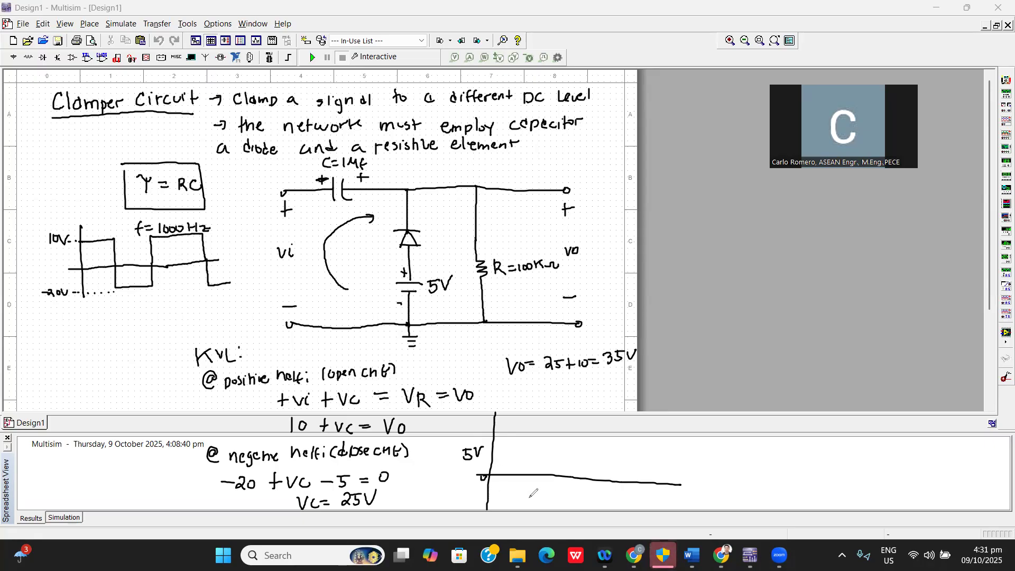
pyautogui.moveTo(533, 477); pyautogui.dragTo(540, 486)
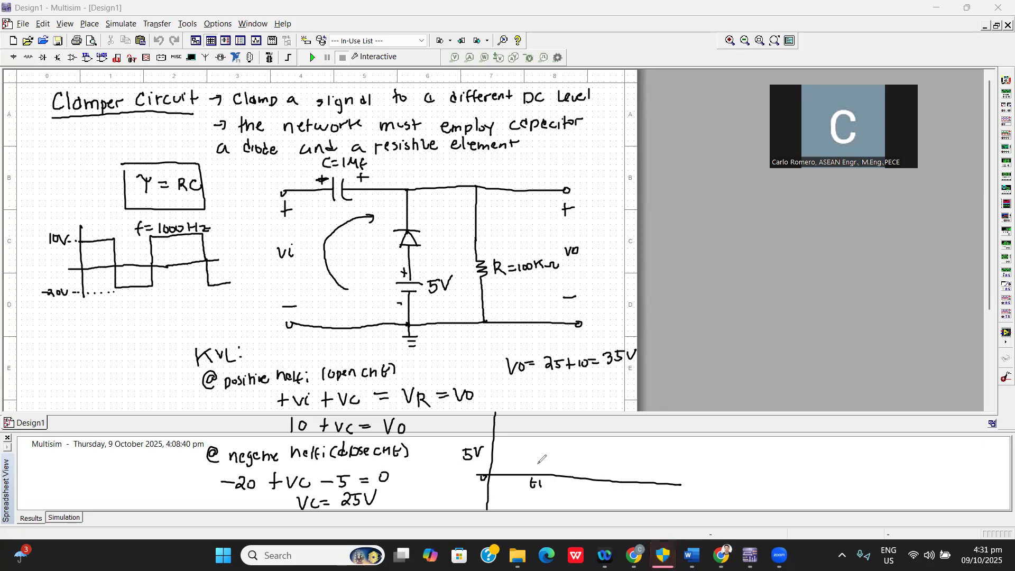
pyautogui.moveTo(492, 448); pyautogui.dragTo(537, 450)
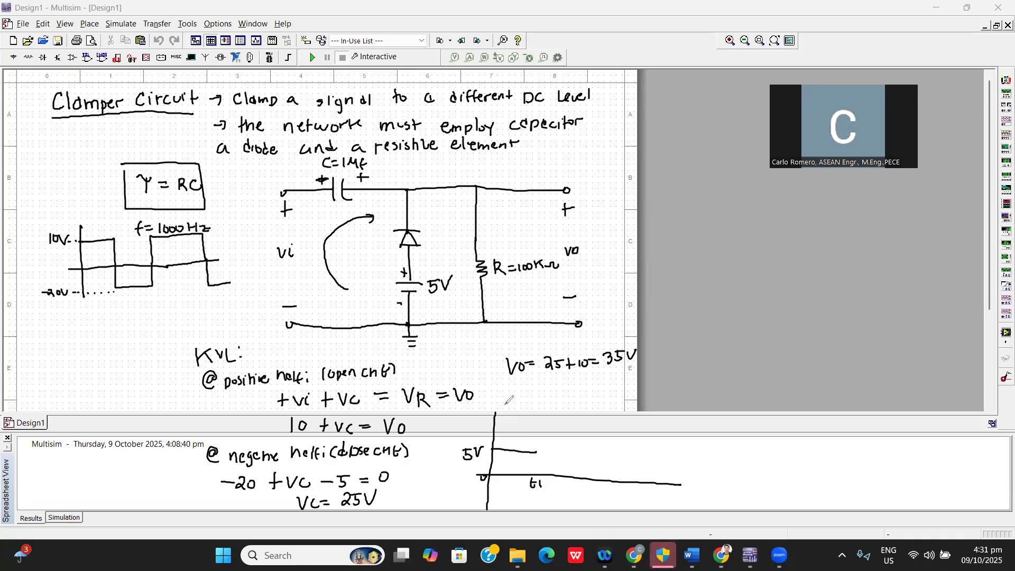
pyautogui.moveTo(536, 451)
pyautogui.mouseDown()
pyautogui.moveTo(550, 389)
pyautogui.moveTo(579, 390)
pyautogui.moveTo(588, 450)
pyautogui.mouseUp()
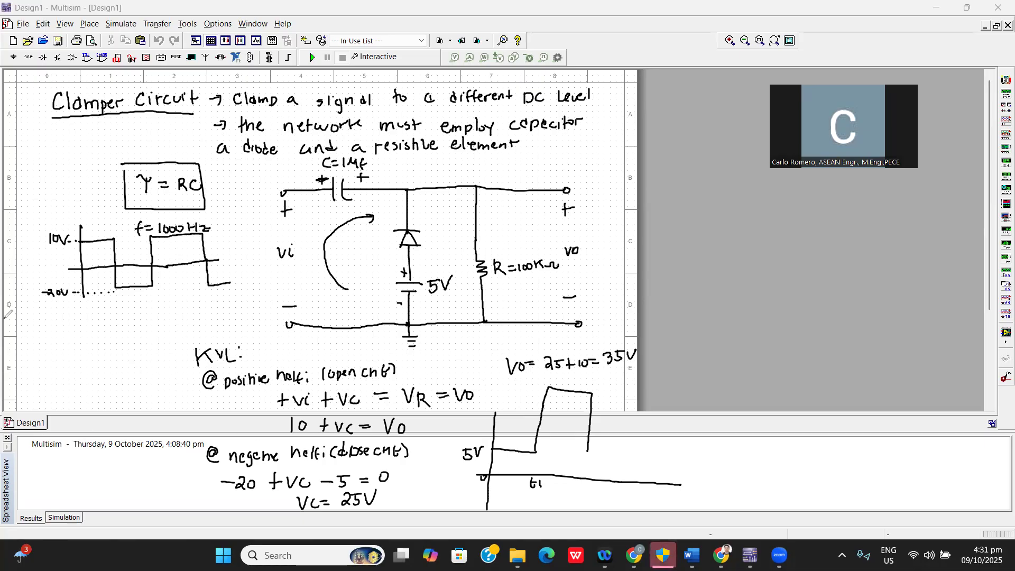
pyautogui.hotkey('ctrl', 'z')
pyautogui.hotkey('ctrl', 'z')
pyautogui.hotkey('ctrl', 'z')
pyautogui.hotkey('ctrl', 'z')
pyautogui.hotkey('ctrl', 'z')
pyautogui.hotkey('ctrl', 'z')
pyautogui.hotkey('ctrl', 'z')
pyautogui.hotkey('ctrl', 'z')
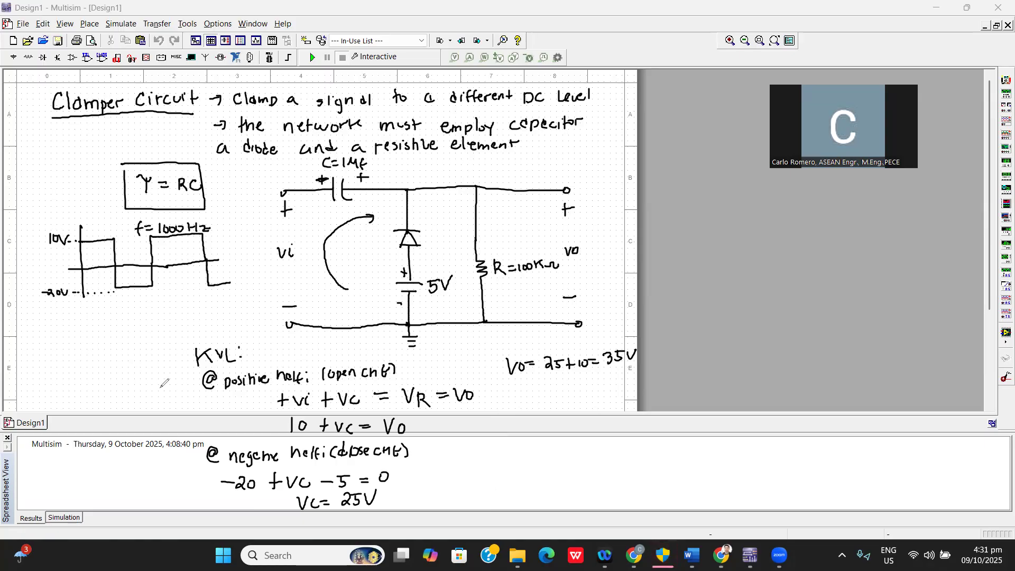
pyautogui.moveTo(526, 398); pyautogui.dragTo(539, 494)
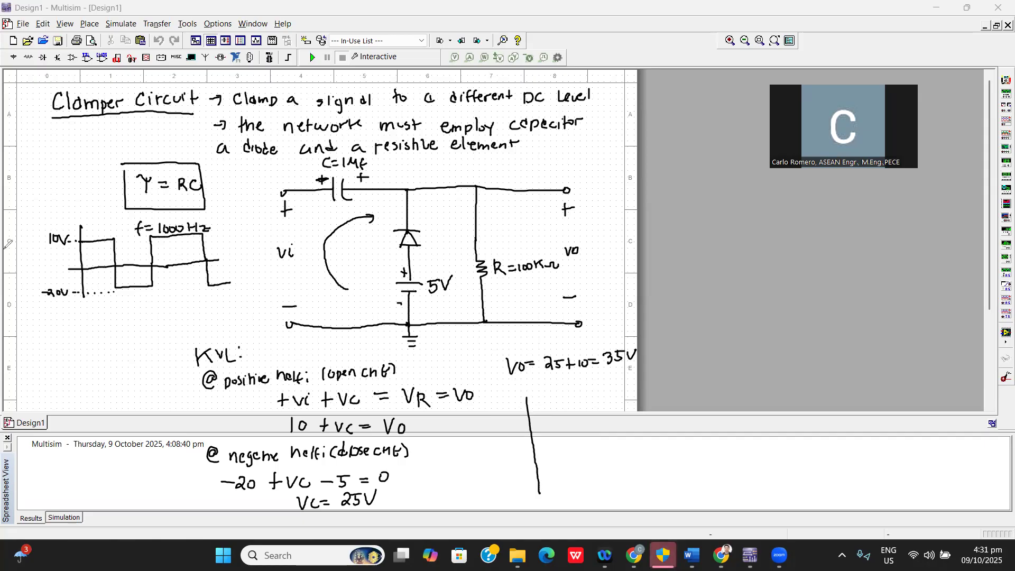
pyautogui.hotkey('ctrl', 'z')
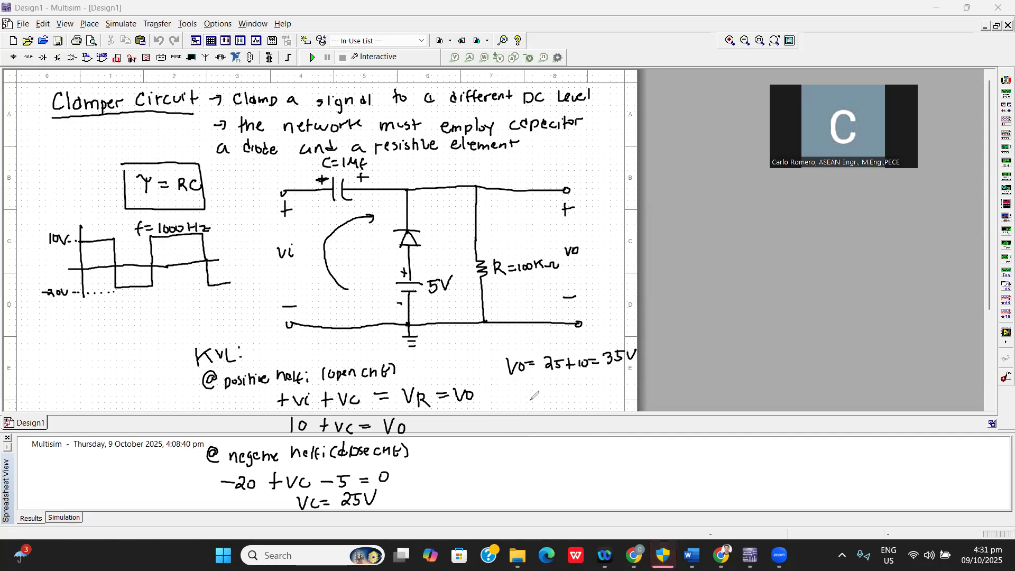
# Draw the output waveform axes below the Vo calculation, labelling the 5V level and the t1 time mark.
pyautogui.moveTo(524, 390); pyautogui.dragTo(532, 504)
pyautogui.moveTo(487, 459); pyautogui.dragTo(670, 446)
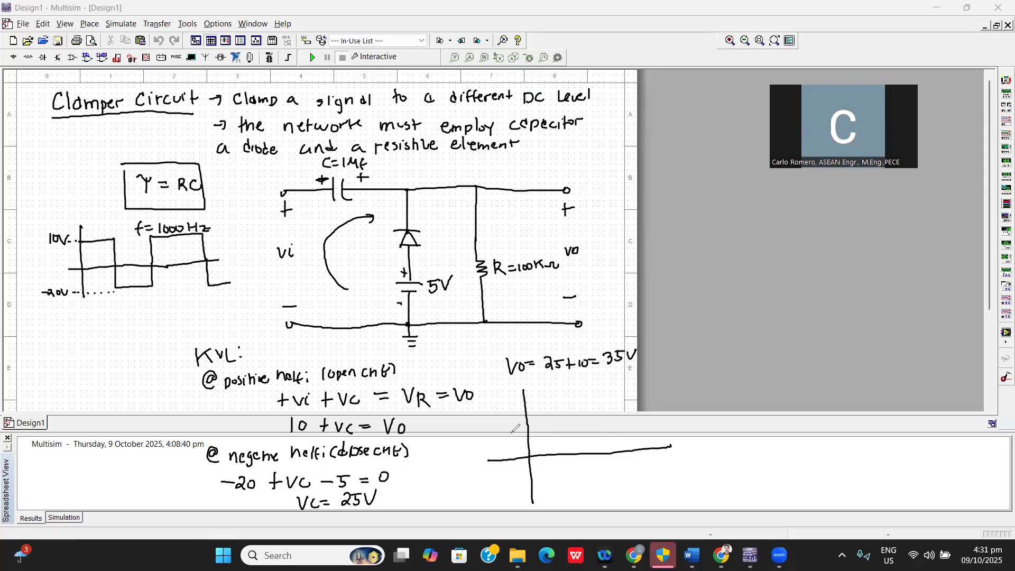
pyautogui.moveTo(502, 437); pyautogui.dragTo(505, 445)
pyautogui.moveTo(502, 436); pyautogui.dragTo(517, 434)
pyautogui.click(576, 453)
pyautogui.moveTo(577, 459); pyautogui.dragTo(582, 465)
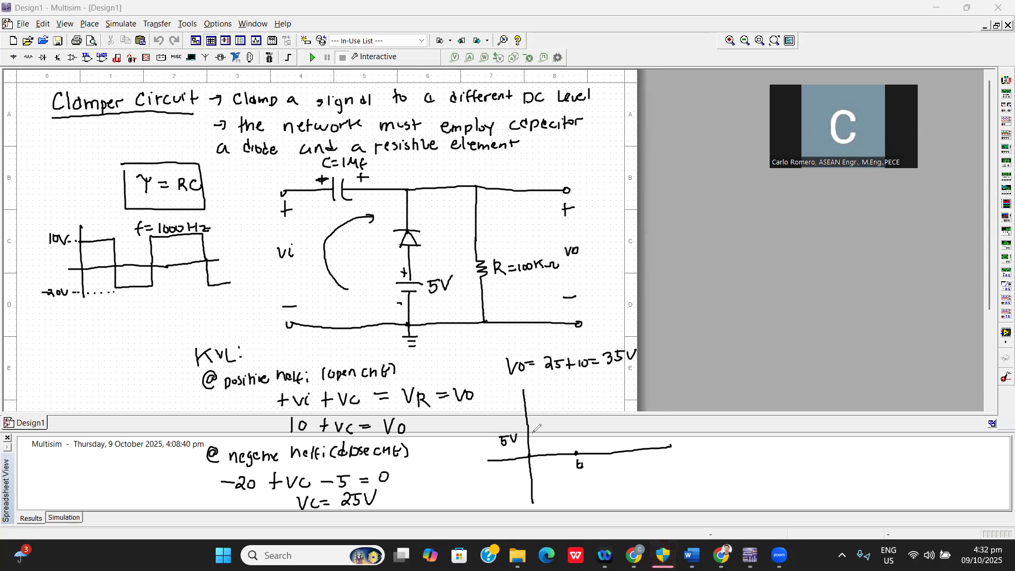
# Draw the output square wave alternating between 5V and 35V, labelling the 35V level and the t2 and t3 time marks.
pyautogui.moveTo(528, 434)
pyautogui.mouseDown()
pyautogui.moveTo(573, 431)
pyautogui.moveTo(566, 389)
pyautogui.moveTo(610, 388)
pyautogui.moveTo(619, 427)
pyautogui.mouseUp()
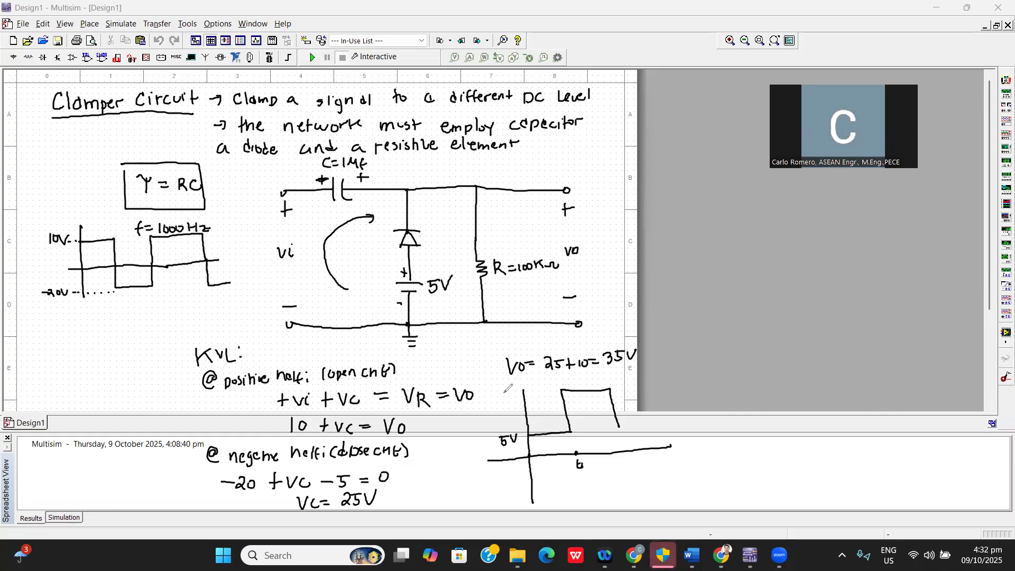
pyautogui.moveTo(506, 388)
pyautogui.mouseDown()
pyautogui.moveTo(500, 397)
pyautogui.moveTo(514, 387)
pyautogui.mouseUp()
pyautogui.moveTo(623, 454)
pyautogui.mouseDown()
pyautogui.moveTo(623, 466)
pyautogui.moveTo(638, 463)
pyautogui.mouseUp()
pyautogui.moveTo(620, 426)
pyautogui.mouseDown()
pyautogui.moveTo(664, 419)
pyautogui.moveTo(655, 383)
pyautogui.moveTo(701, 380)
pyautogui.mouseUp()
pyautogui.moveTo(670, 455); pyautogui.dragTo(680, 463)
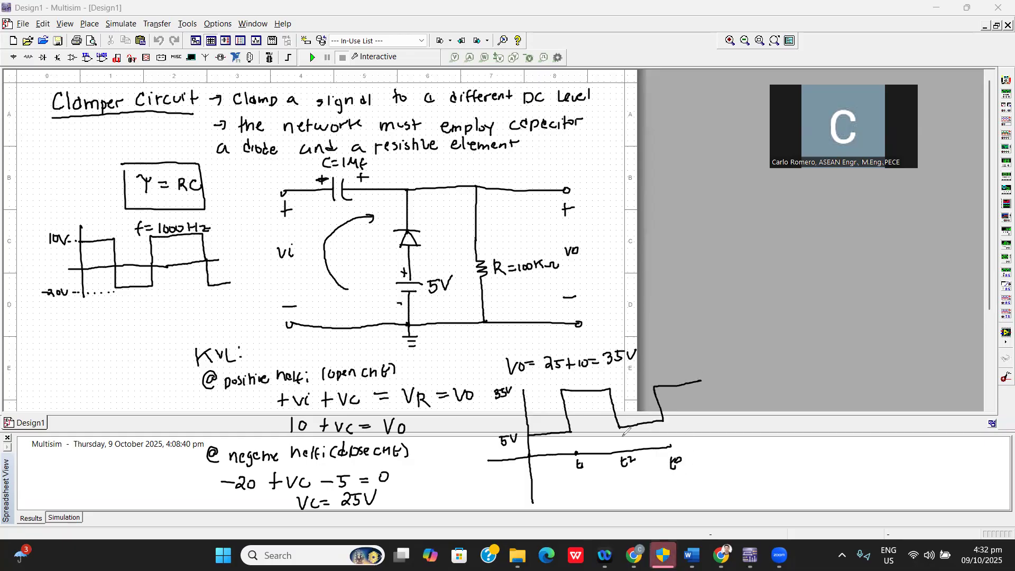
# Finish the last pulse, extend the time axis to t4, and bracket the 5V-to-35V swing with the label 30V.
pyautogui.moveTo(701, 382); pyautogui.dragTo(706, 409)
pyautogui.moveTo(669, 446)
pyautogui.mouseDown()
pyautogui.moveTo(727, 431)
pyautogui.moveTo(720, 454)
pyautogui.mouseUp()
pyautogui.moveTo(486, 392); pyautogui.dragTo(497, 442)
pyautogui.moveTo(450, 418); pyautogui.dragTo(461, 427)
pyautogui.moveTo(463, 419); pyautogui.dragTo(469, 420)
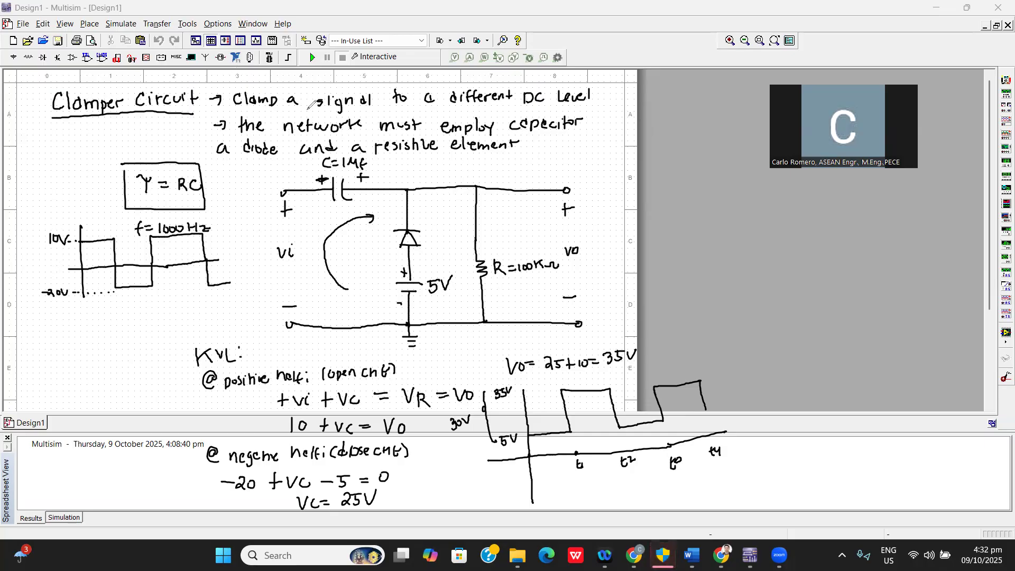
# Underline "Clamp", "signal", "different" and "DC level" in the clamper definition, and clear all annotations from the screen.
pyautogui.moveTo(249, 109); pyautogui.dragTo(371, 106)
pyautogui.moveTo(449, 106); pyautogui.dragTo(591, 102)
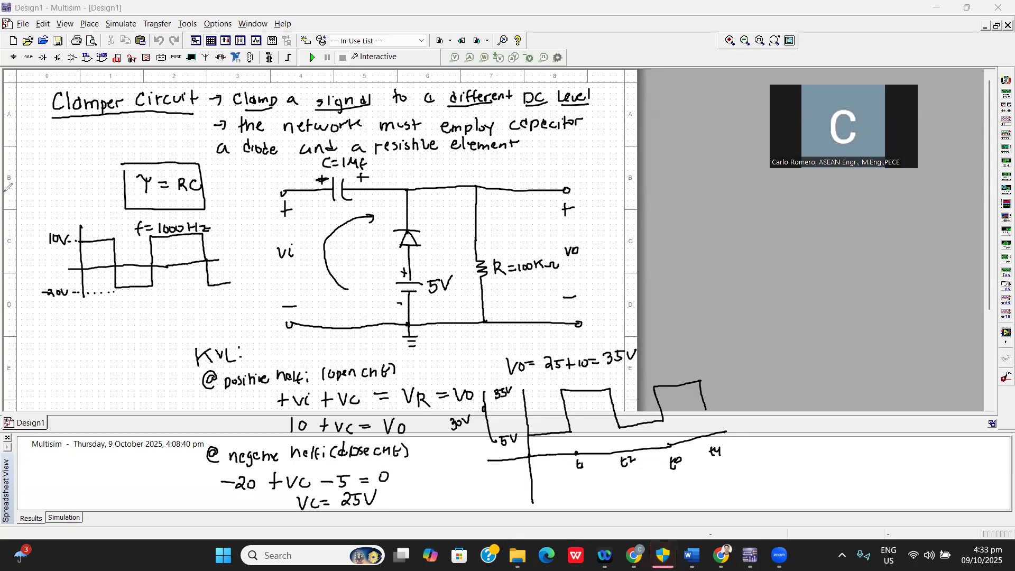
pyautogui.click(371, 74)
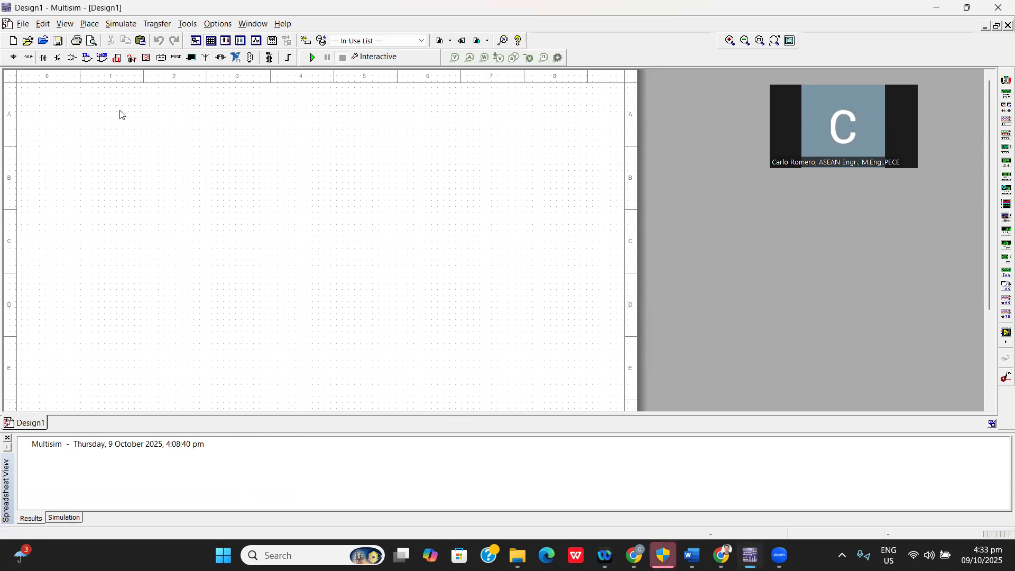
# Place a 1N4001G diode from the DIODE family near the schematic's upper-left corner, and stop placing further diodes.
pyautogui.click(44, 57)
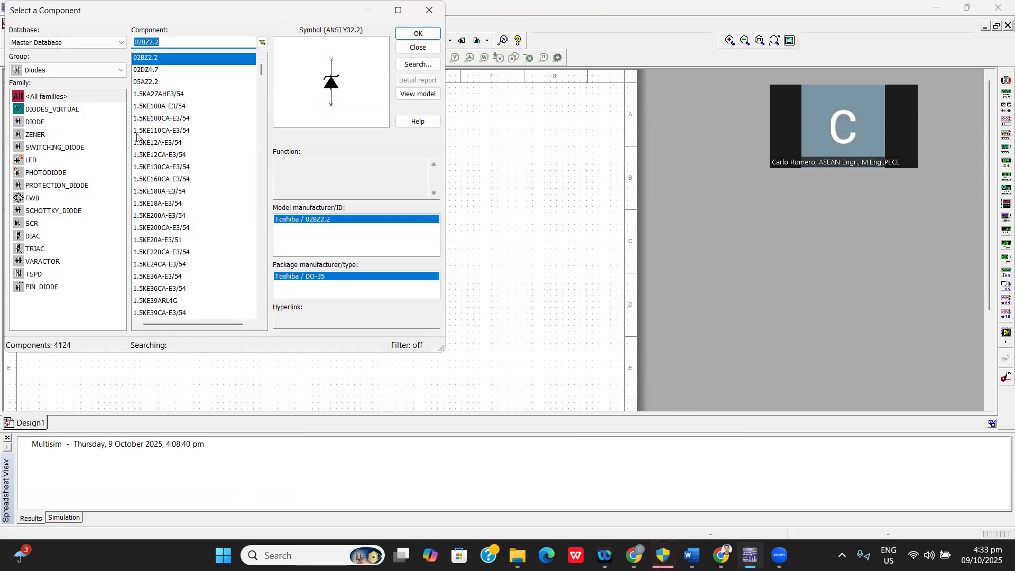
pyautogui.click(36, 123)
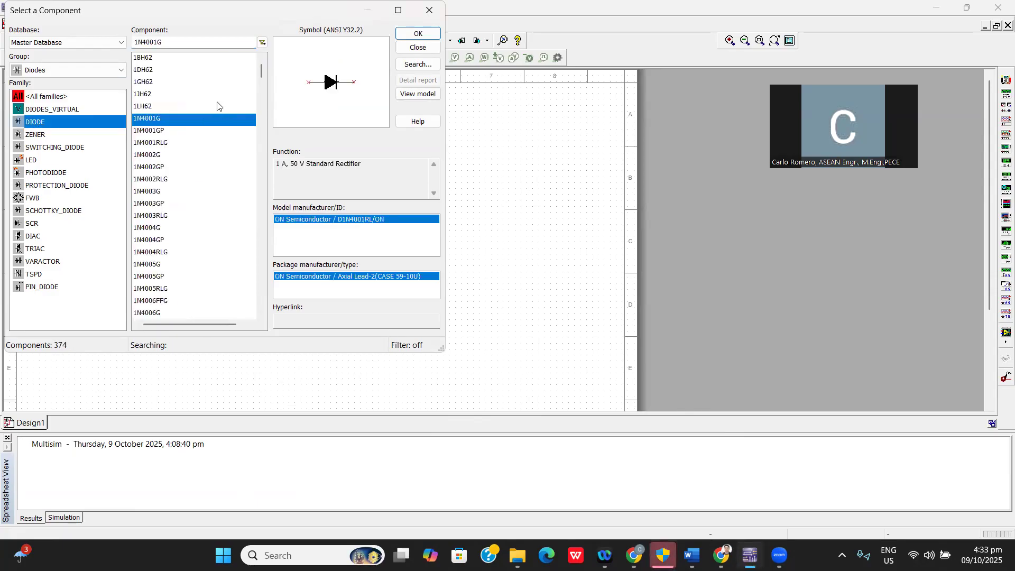
pyautogui.moveTo(261, 72); pyautogui.dragTo(261, 78)
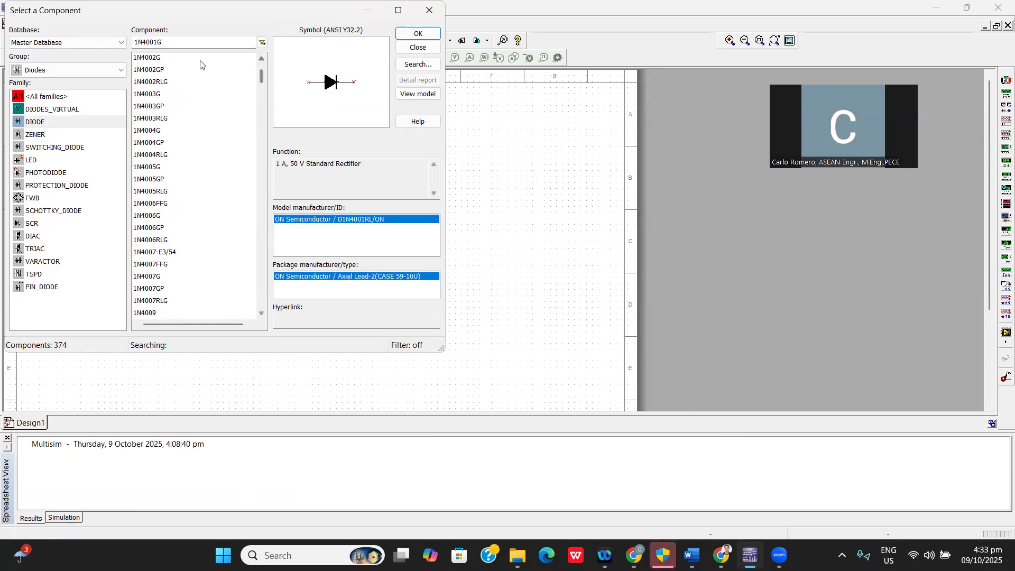
pyautogui.scroll(1, 200, 64)
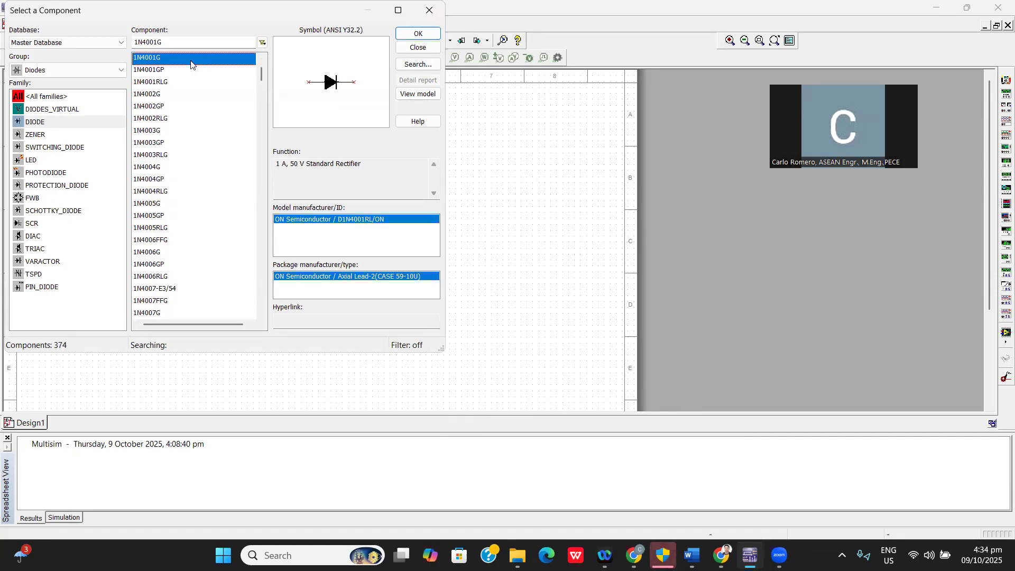
pyautogui.click(418, 34)
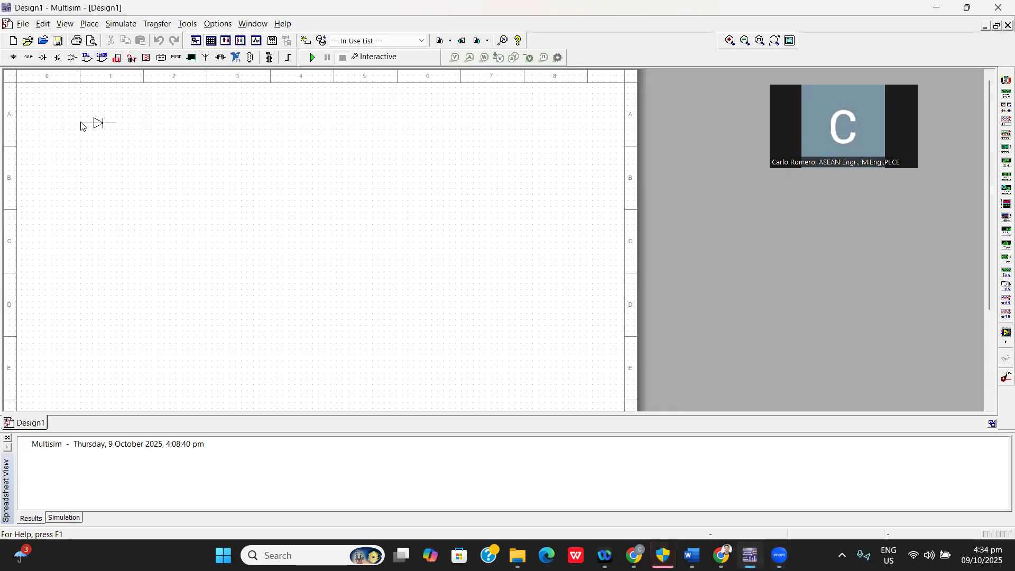
pyautogui.click(100, 126)
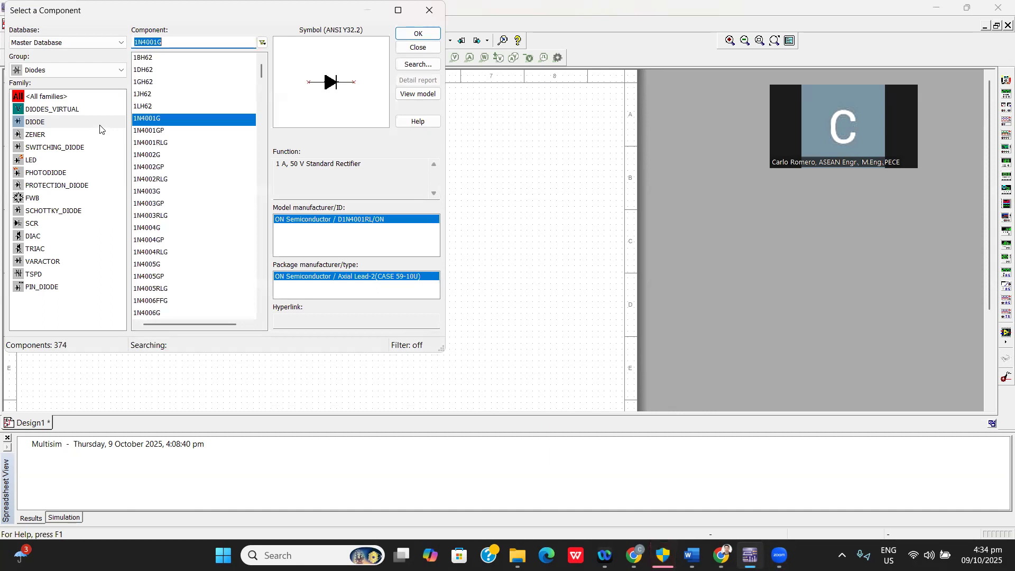
pyautogui.click(429, 10)
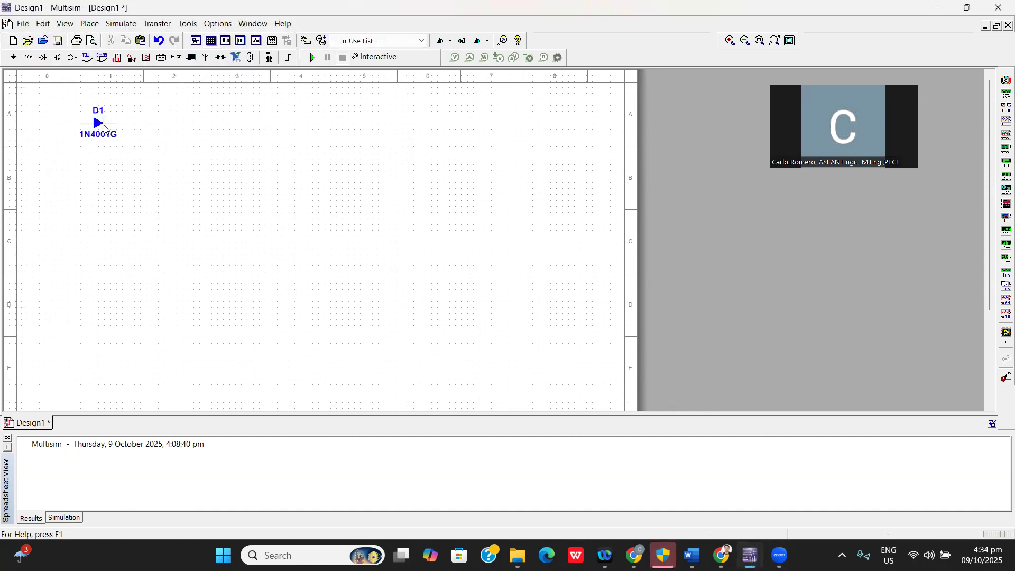
pyautogui.rightClick(102, 126)
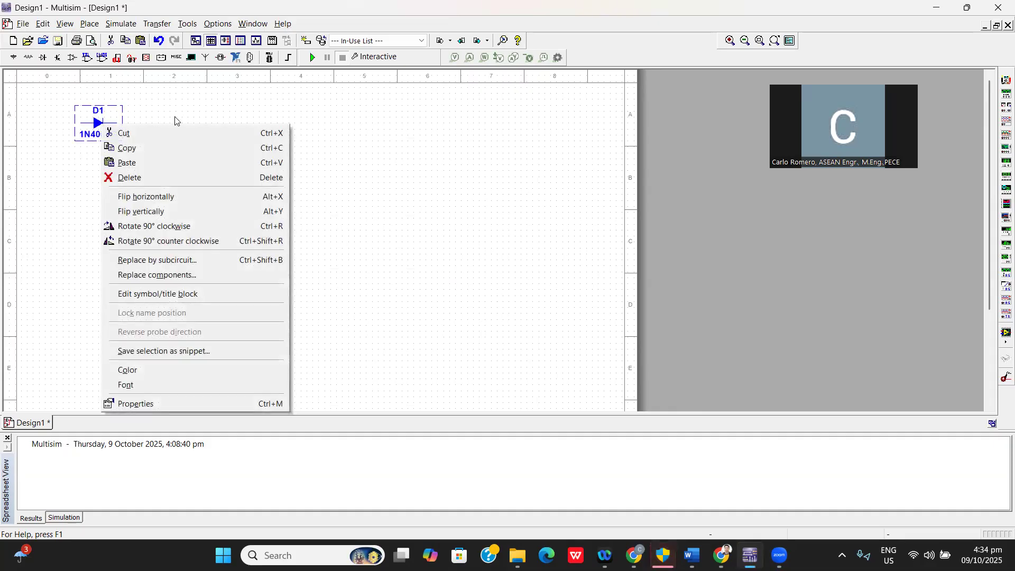
pyautogui.click(178, 121)
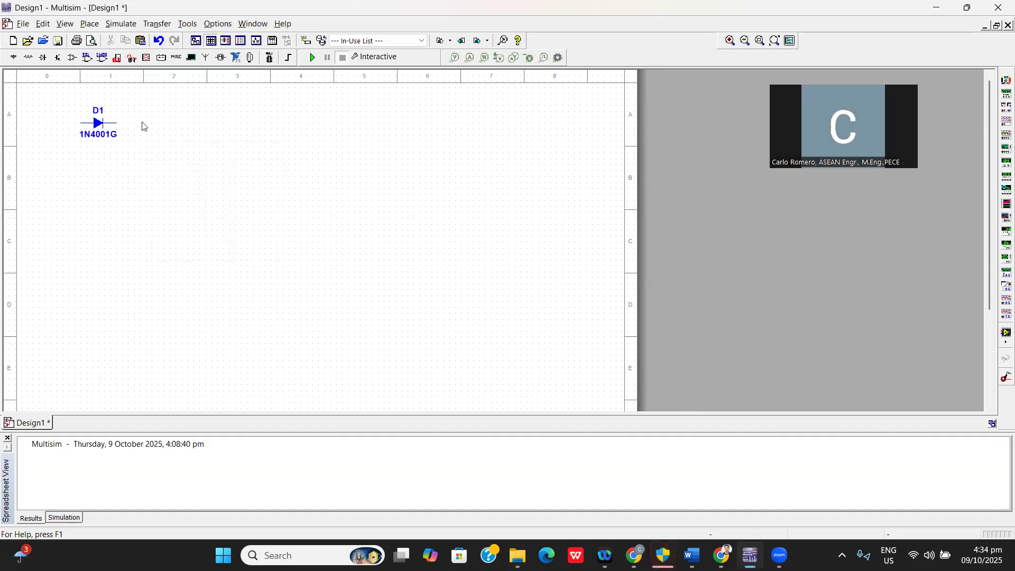
pyautogui.rightClick(96, 125)
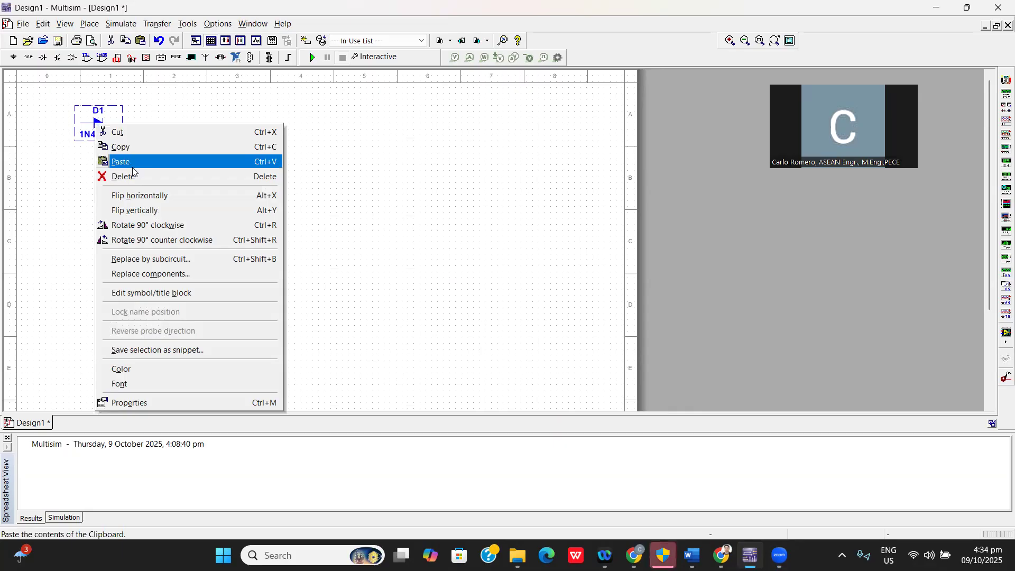
pyautogui.click(149, 227)
pyautogui.click(108, 130)
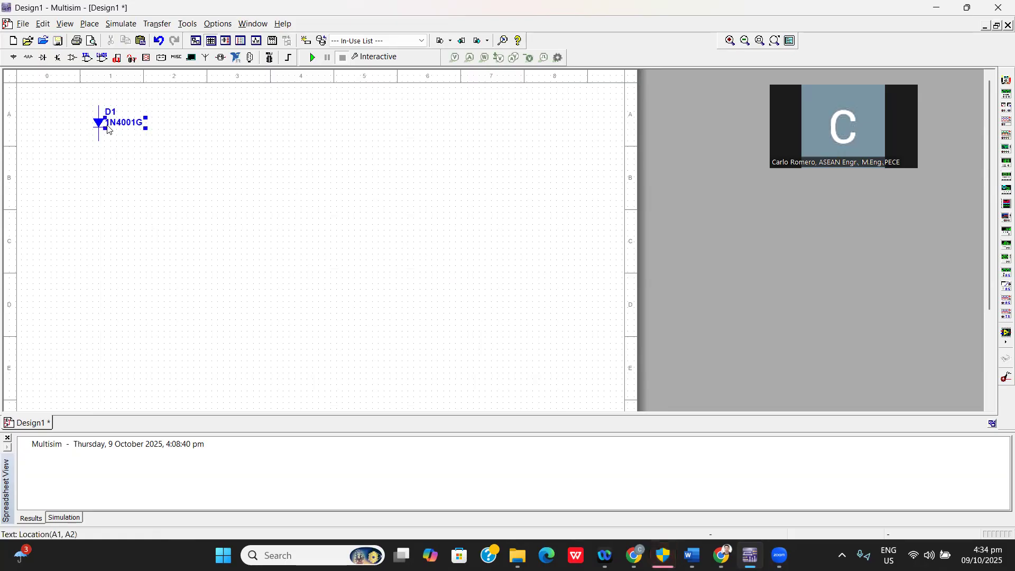
pyautogui.doubleClick(99, 126)
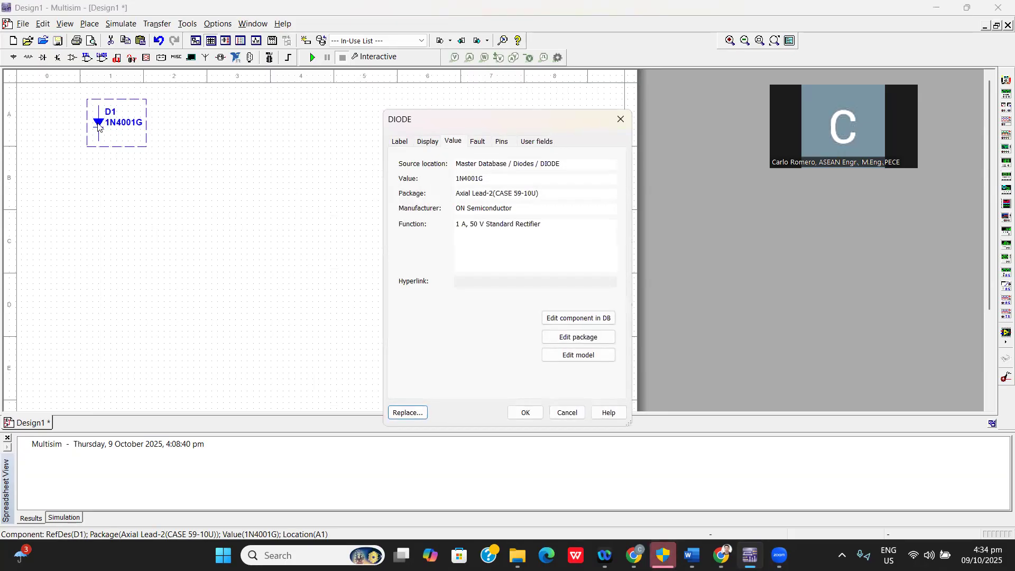
pyautogui.click(621, 119)
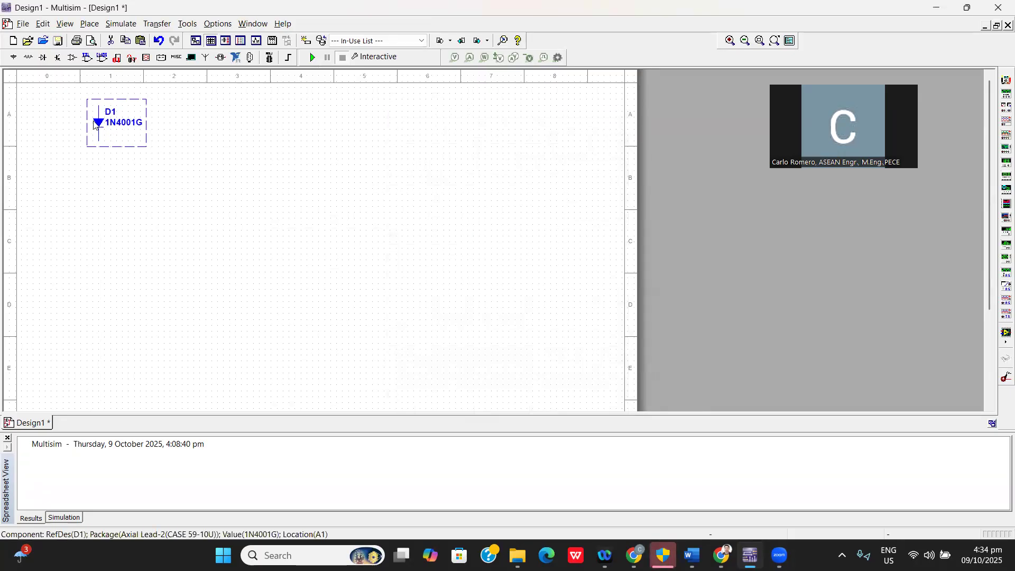
pyautogui.rightClick(94, 125)
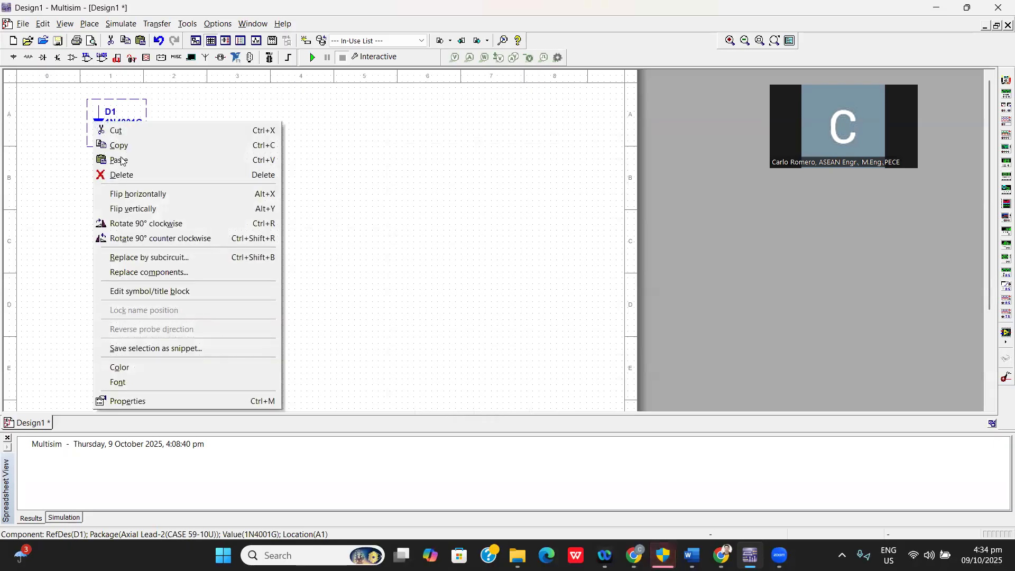
pyautogui.click(159, 238)
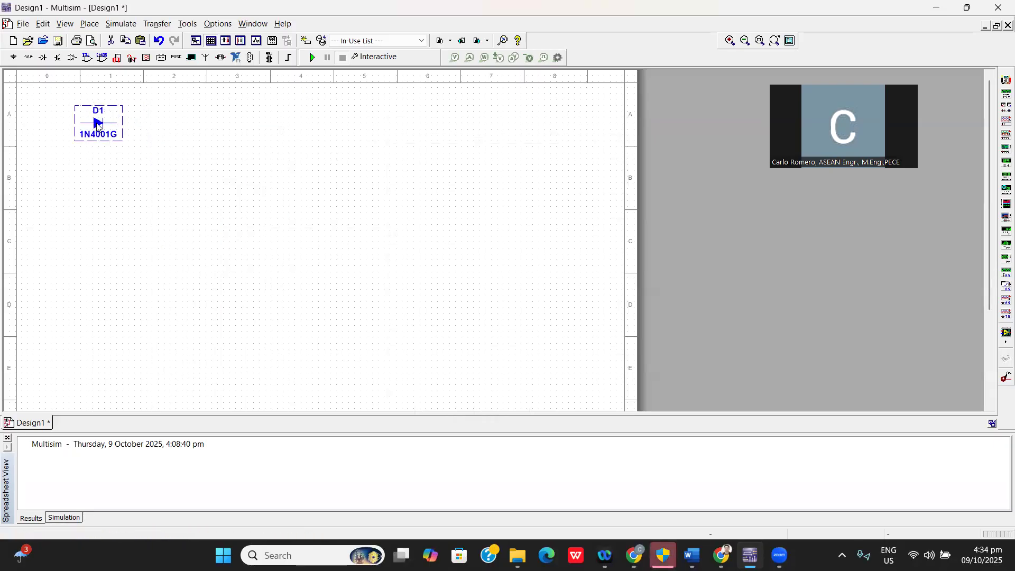
# Rotate the 1N4001G diode 90° clockwise three times so it points upward, and move it to sheet zone B3.
pyautogui.rightClick(98, 124)
pyautogui.click(147, 227)
pyautogui.rightClick(101, 124)
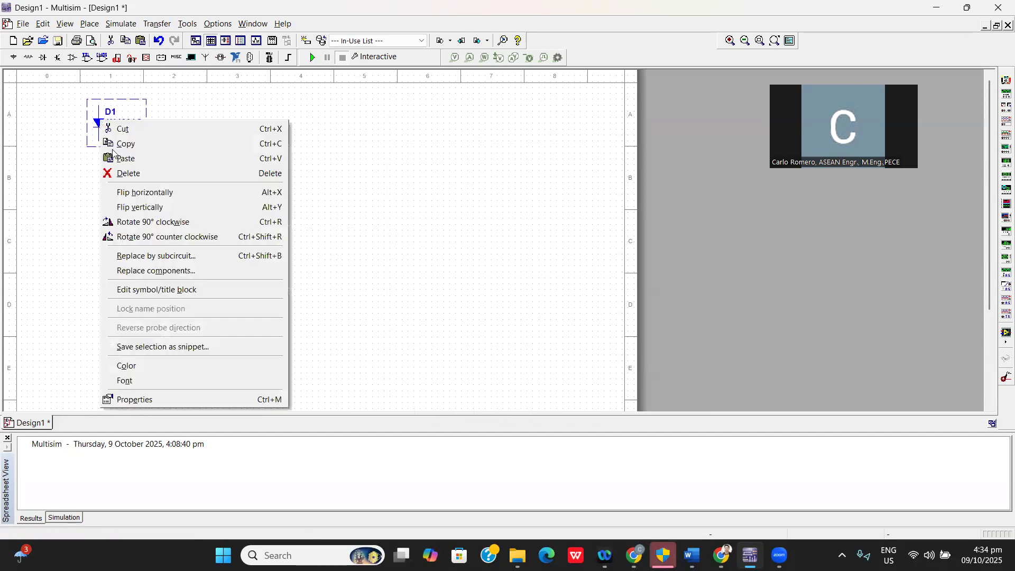
pyautogui.click(147, 227)
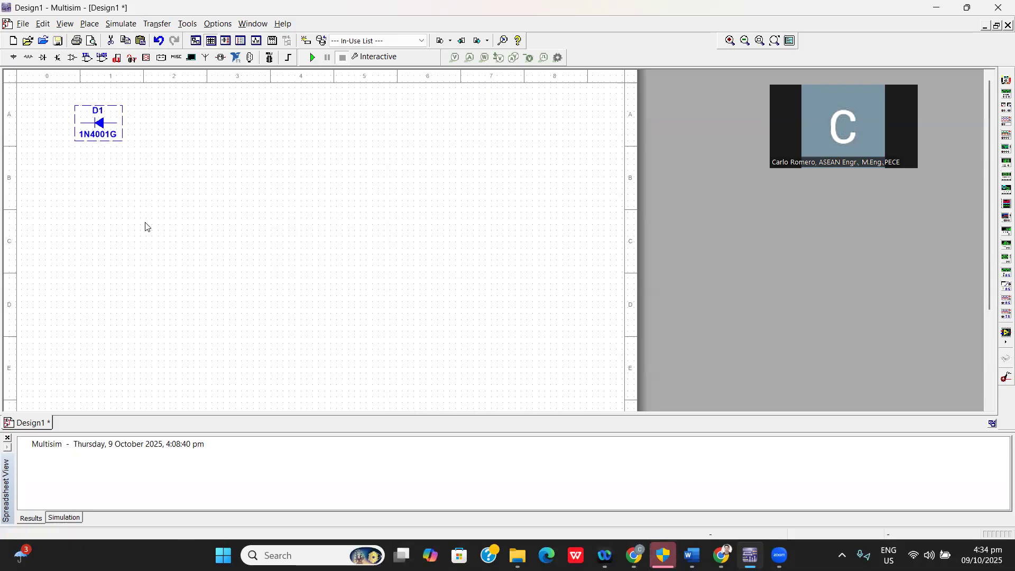
pyautogui.rightClick(99, 125)
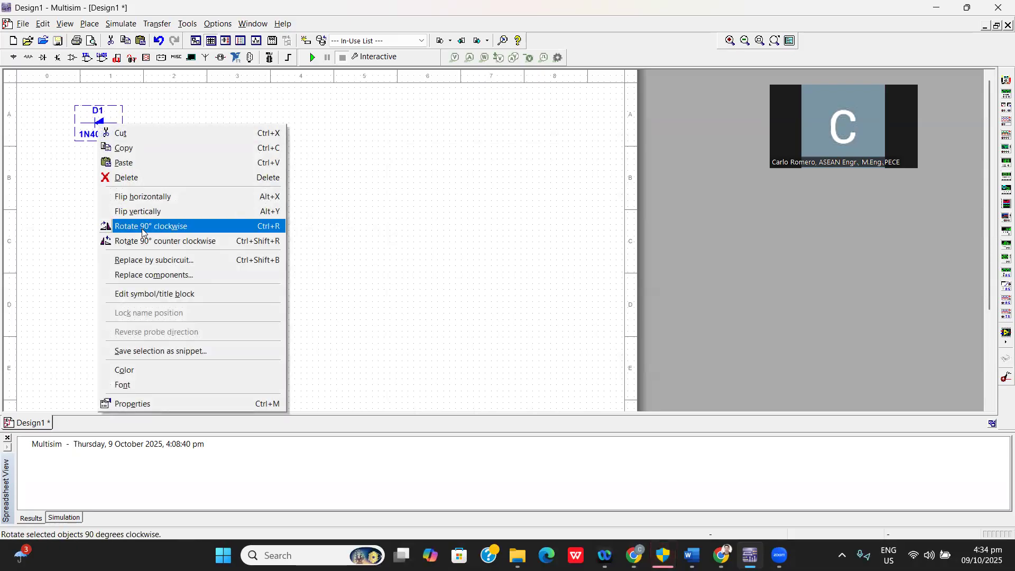
pyautogui.click(142, 229)
pyautogui.moveTo(101, 134); pyautogui.dragTo(216, 210)
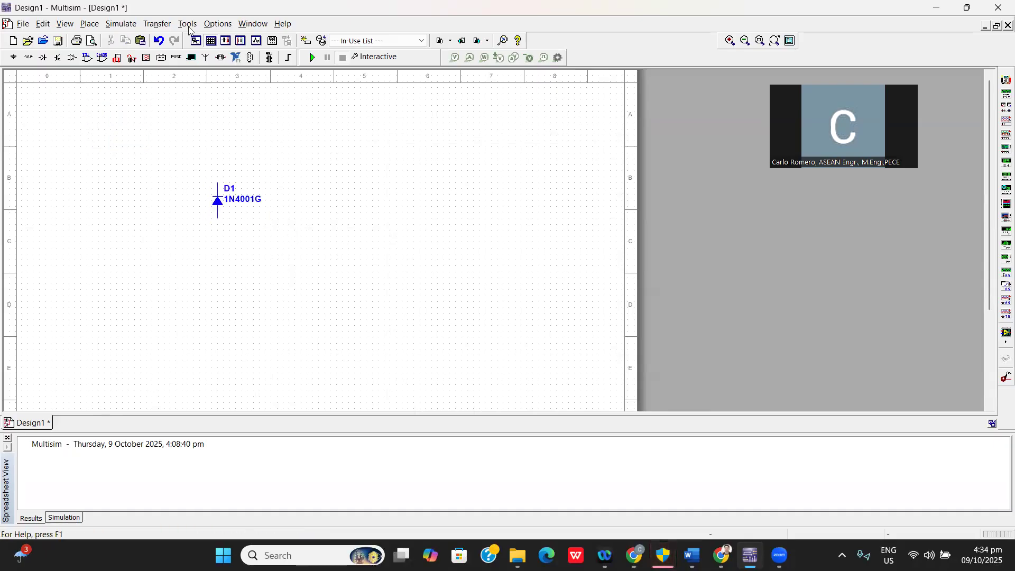
# Place a 1µ capacitor from the Basic group's CAPACITOR family in sheet zone B2, beside the diode.
pyautogui.click(80, 29)
pyautogui.click(106, 40)
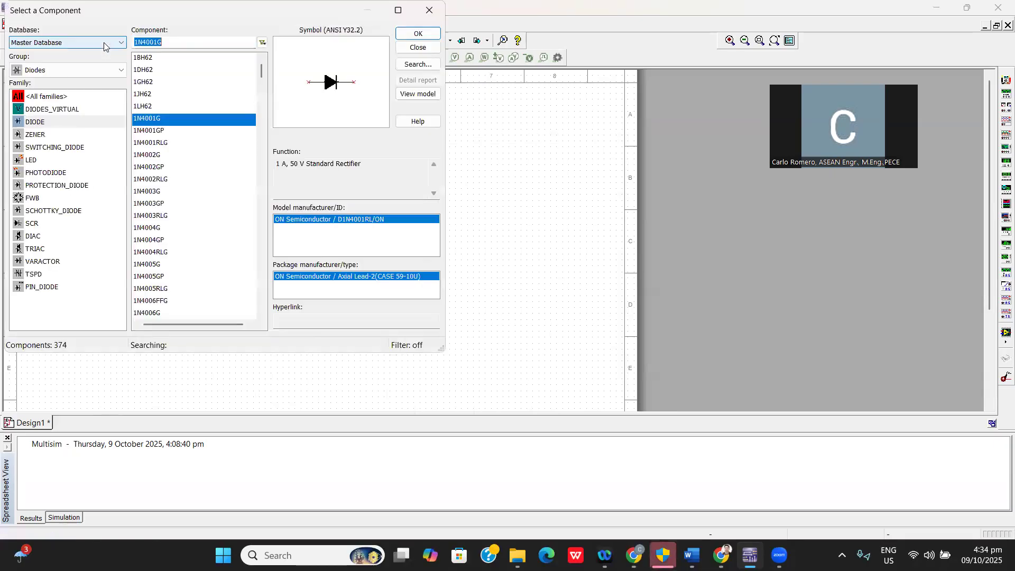
pyautogui.click(46, 74)
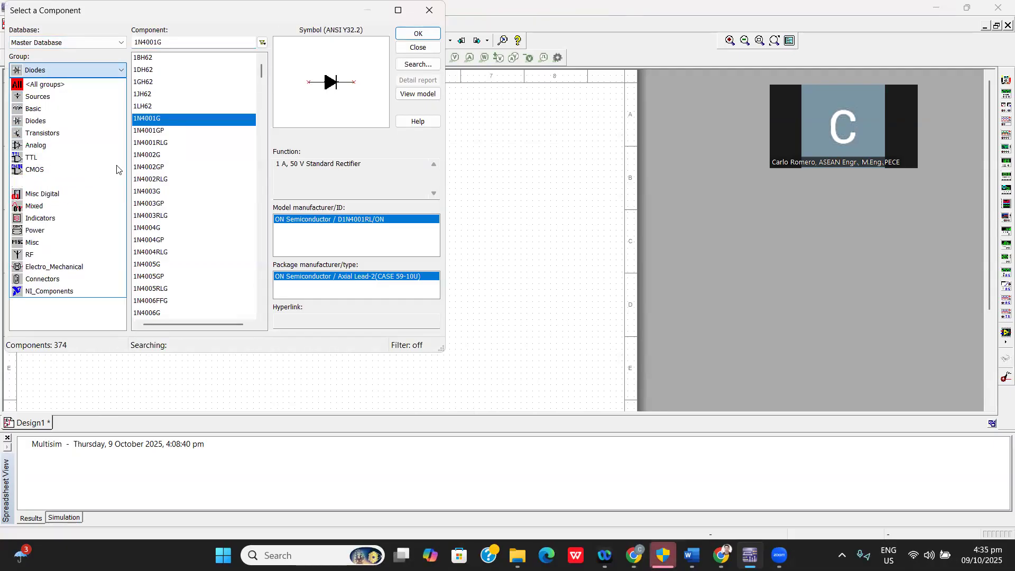
pyautogui.click(40, 110)
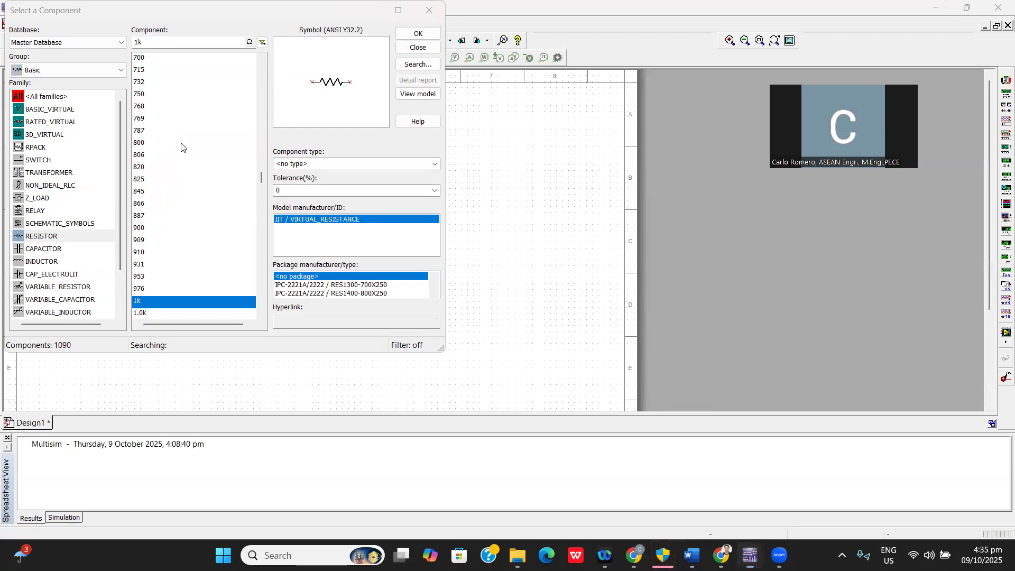
pyautogui.click(36, 251)
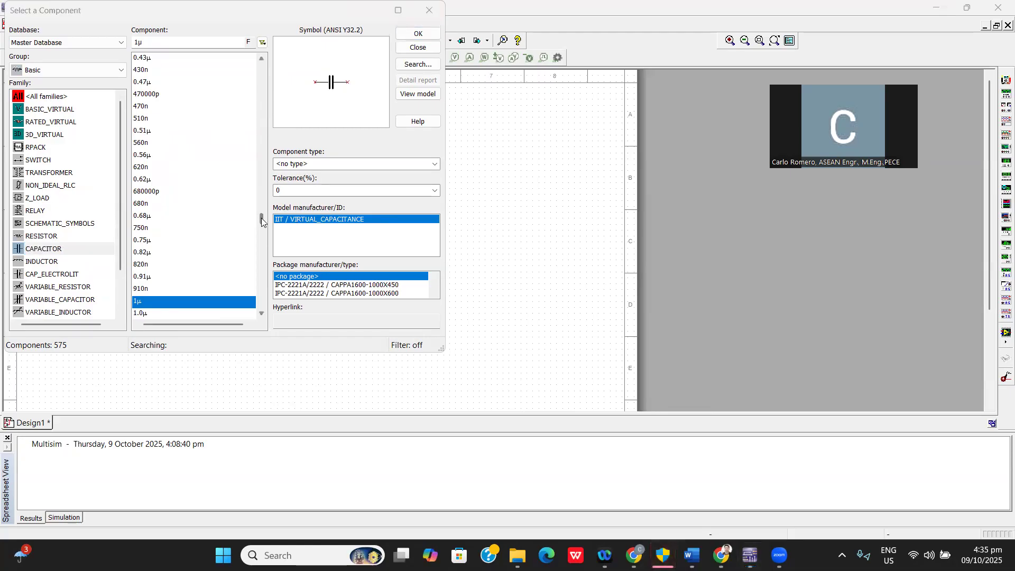
pyautogui.moveTo(260, 217); pyautogui.dragTo(254, 190)
pyautogui.scroll(20, 249, 126)
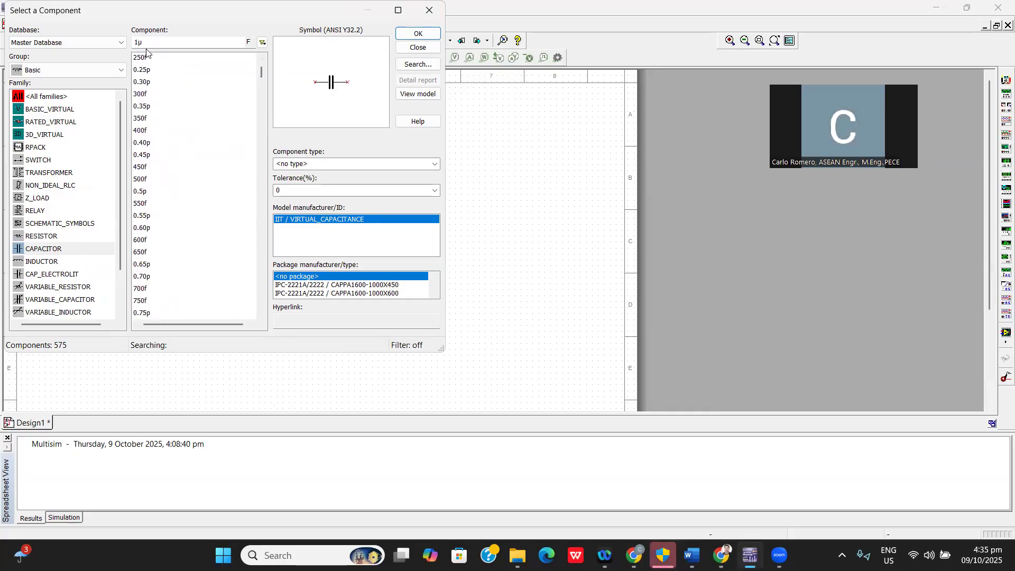
pyautogui.click(155, 46)
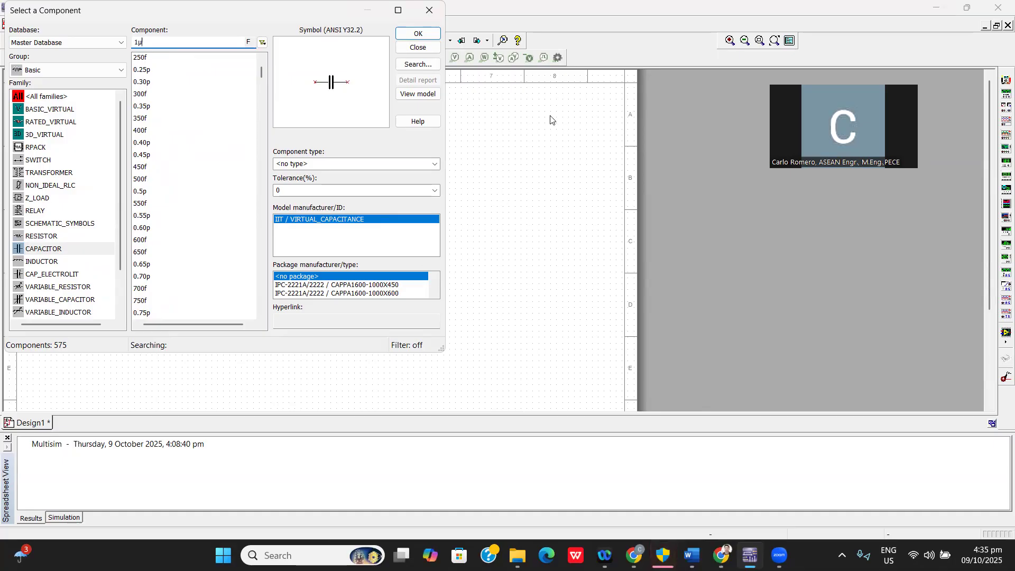
pyautogui.click(418, 32)
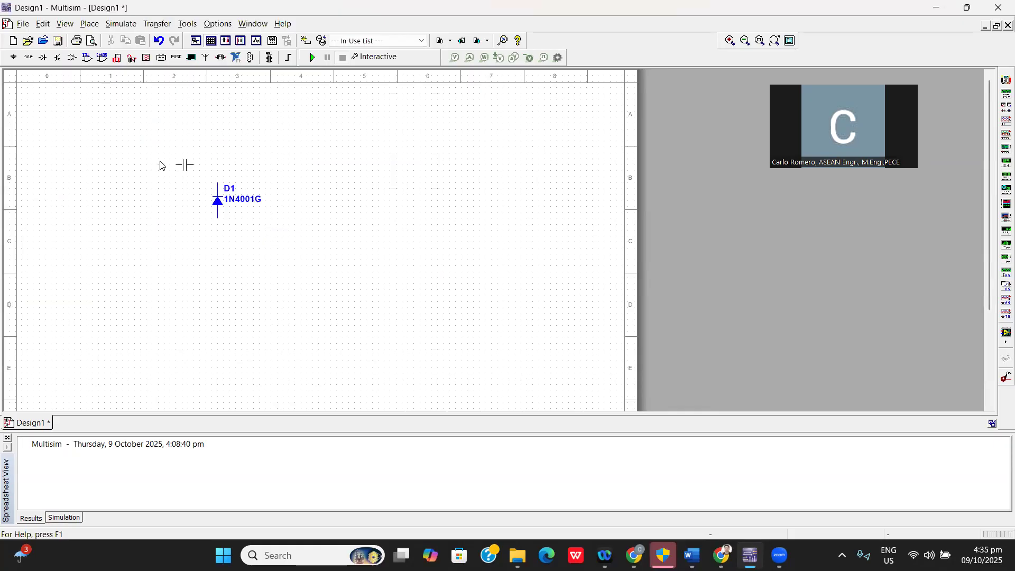
pyautogui.click(154, 201)
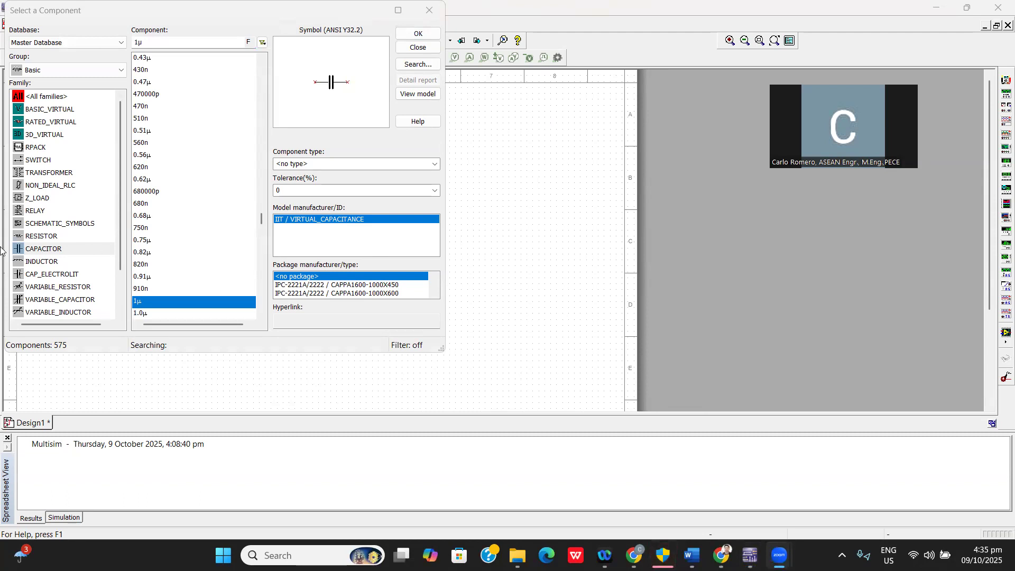
# Place a 1µ capacitor from the CAP_ELECTROLIT family in sheet zone A2, and delete the non-polarized capacitor C1.
pyautogui.click(67, 277)
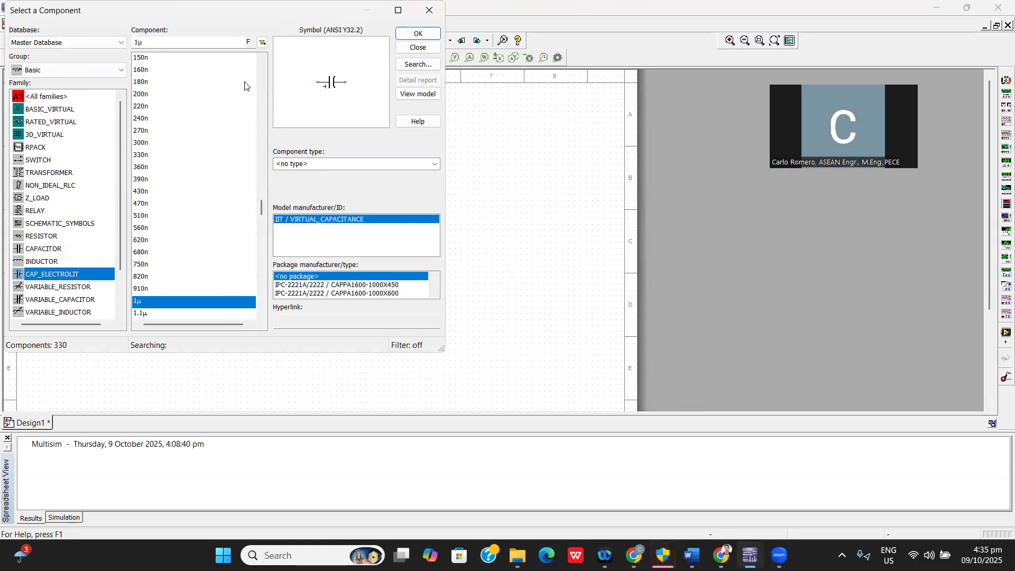
pyautogui.click(418, 33)
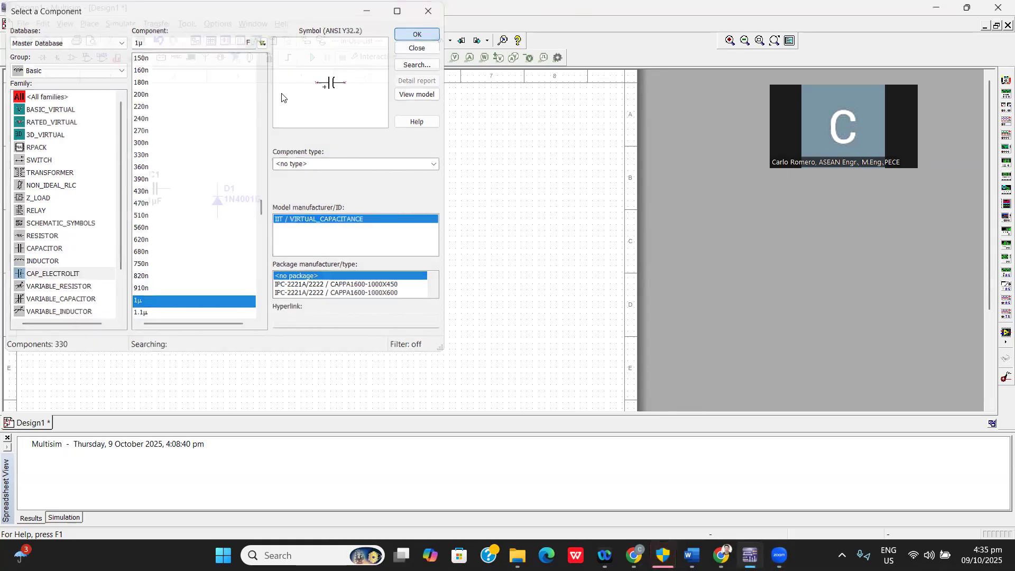
pyautogui.click(180, 124)
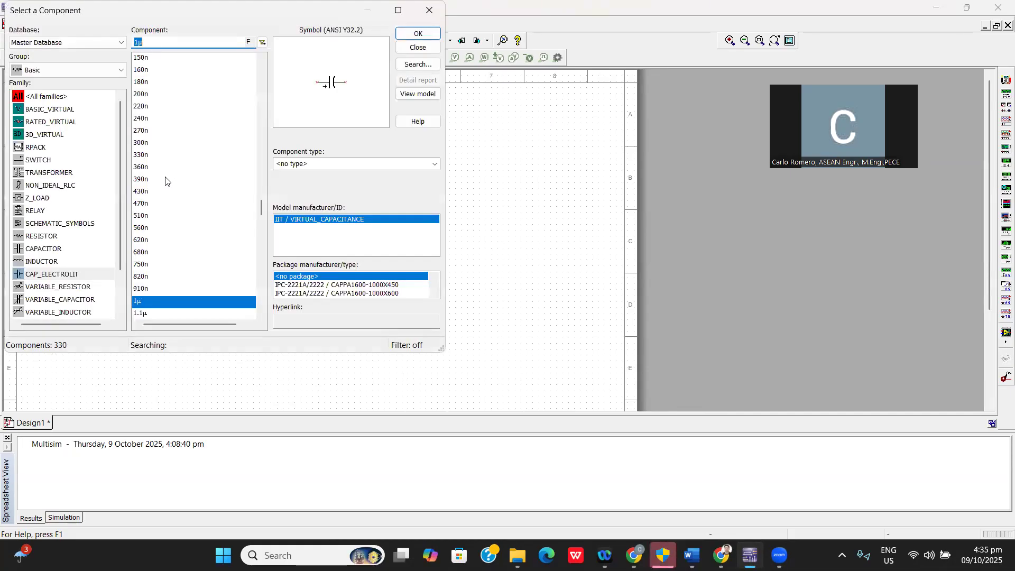
pyautogui.click(430, 11)
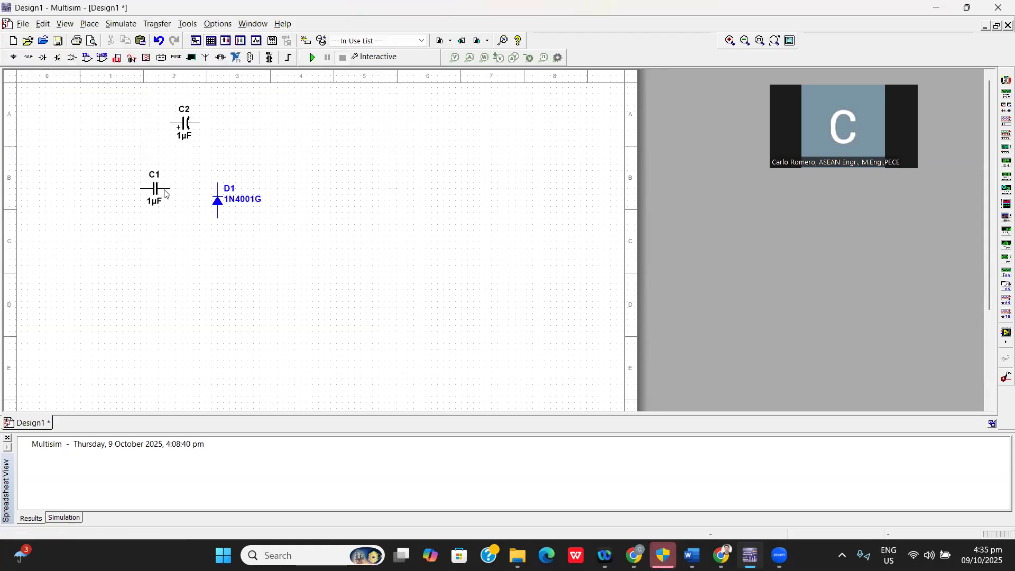
pyautogui.rightClick(157, 191)
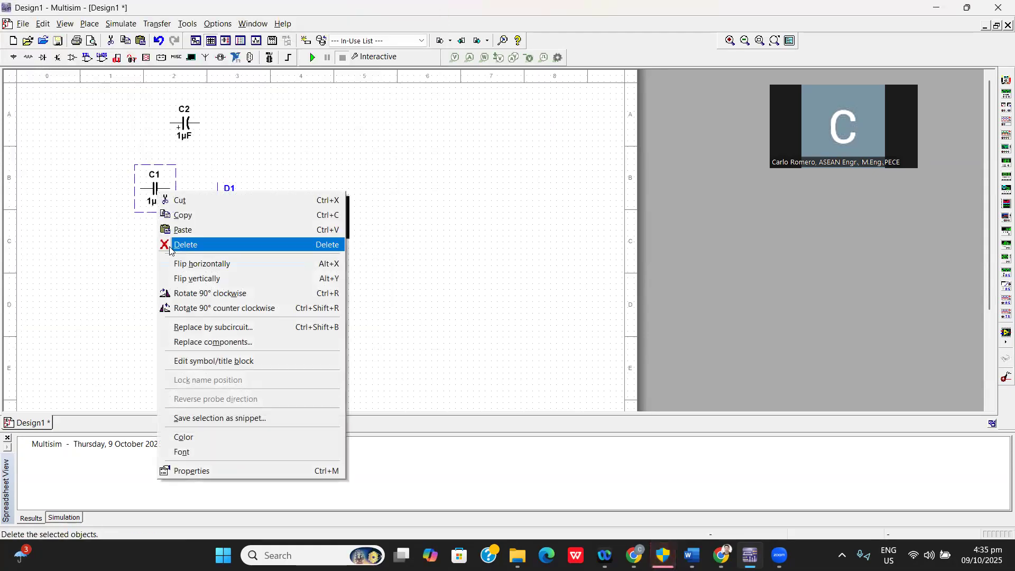
pyautogui.click(169, 246)
# Flip the electrolytic capacitor C2 horizontally and move it to sheet zone B2, above and to the left of the diode.
pyautogui.rightClick(185, 125)
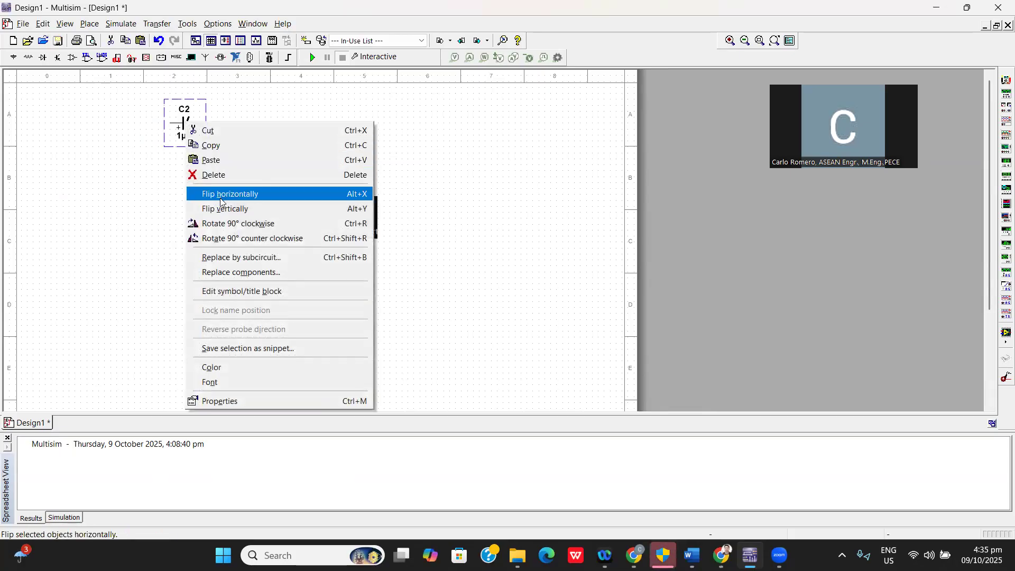
pyautogui.click(219, 196)
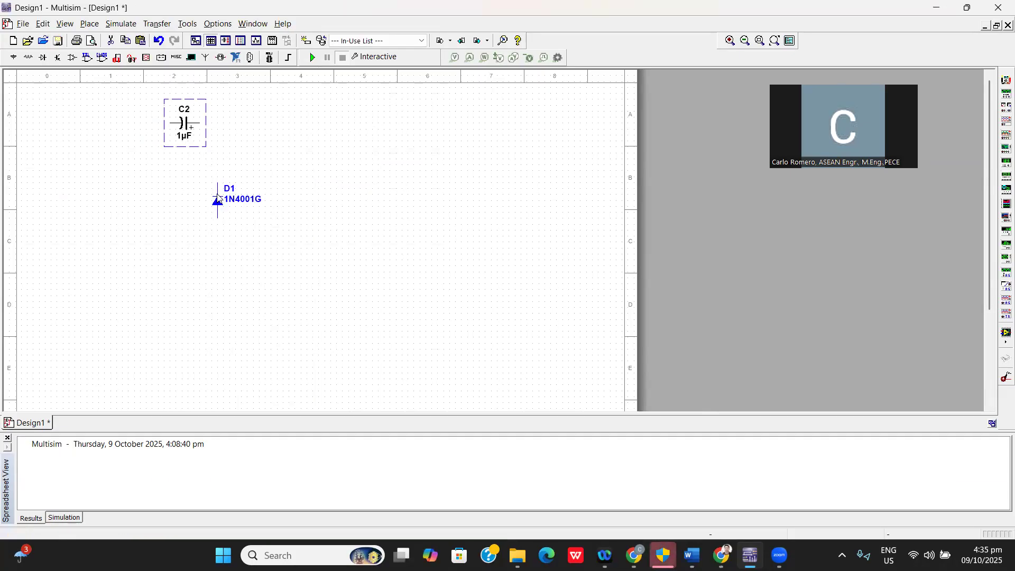
pyautogui.moveTo(184, 126); pyautogui.dragTo(166, 167)
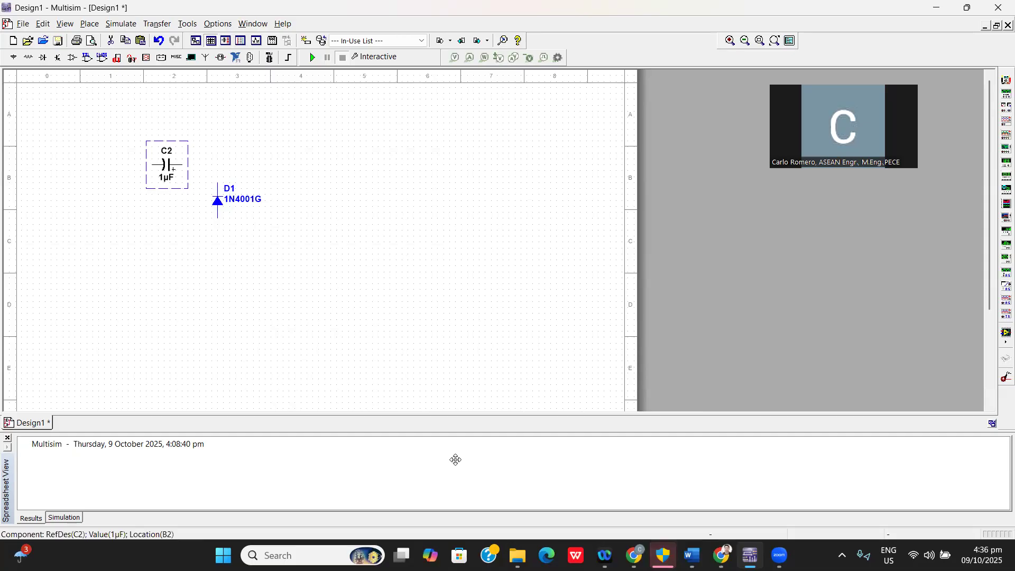
pyautogui.click(254, 235)
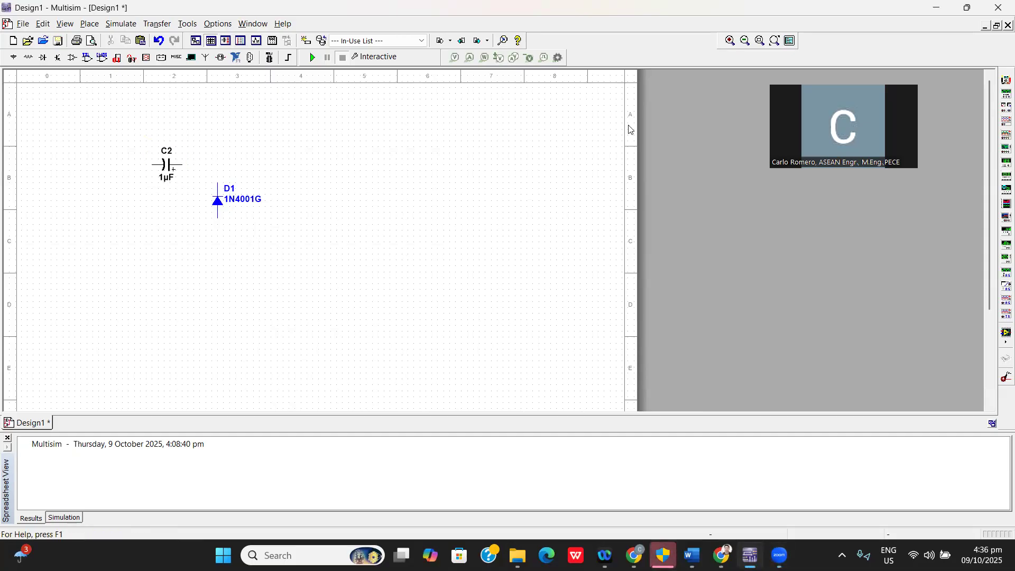
# Place a function generator near the schematic's upper-left corner and flip it horizontally so its positive terminal faces the capacitor.
pyautogui.click(1001, 94)
pyautogui.click(61, 170)
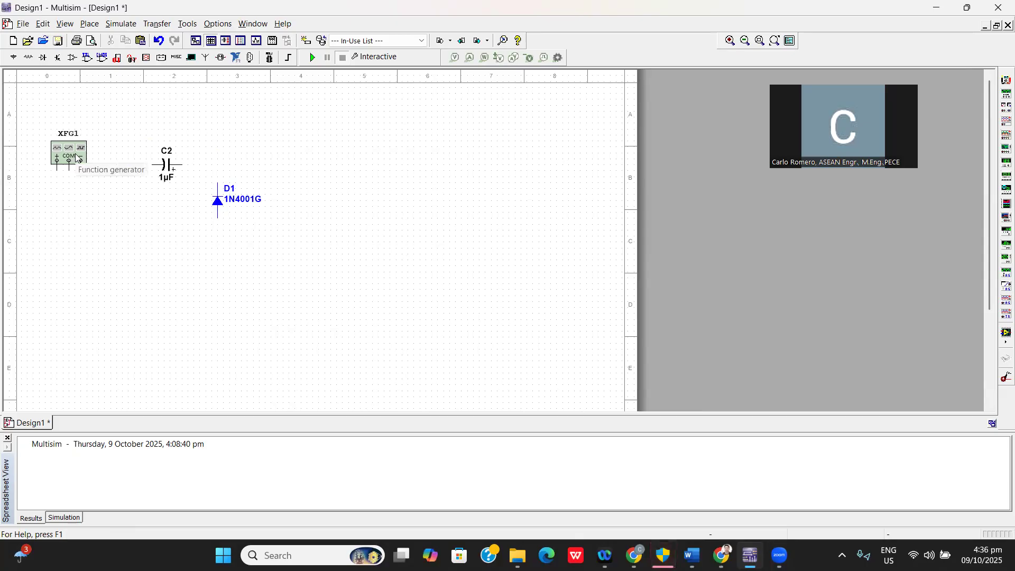
pyautogui.rightClick(76, 157)
pyautogui.click(117, 226)
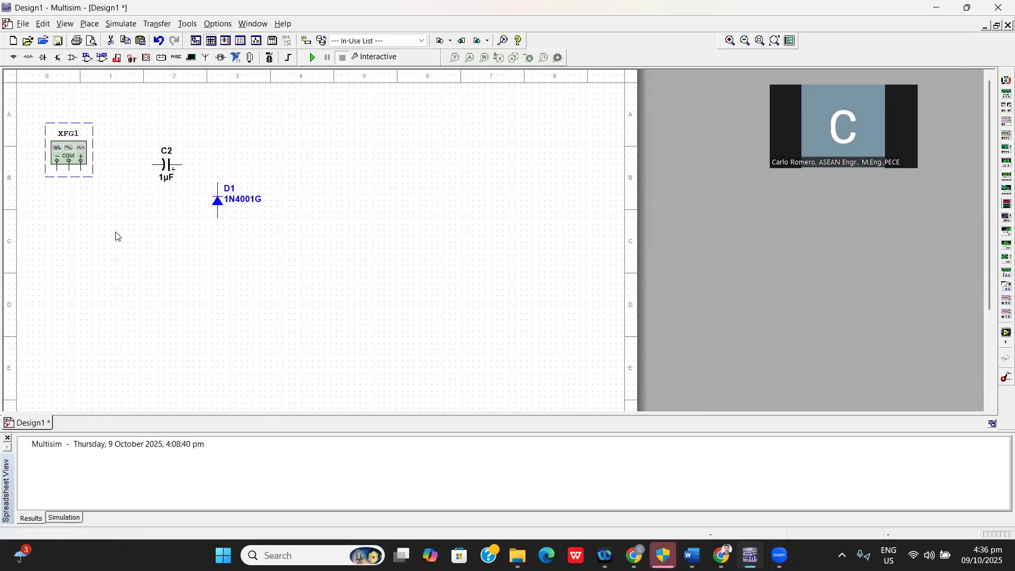
# Wire the function generator's positive terminal to the capacitor's negative lead, and shift the capacitor closer to the diode.
pyautogui.click(81, 168)
pyautogui.click(151, 166)
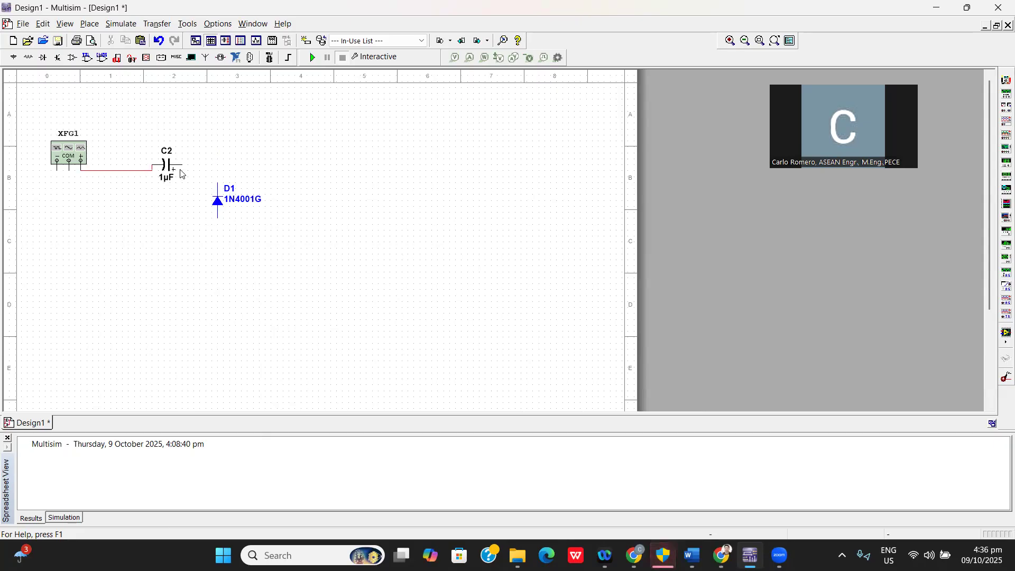
pyautogui.moveTo(171, 165); pyautogui.dragTo(194, 173)
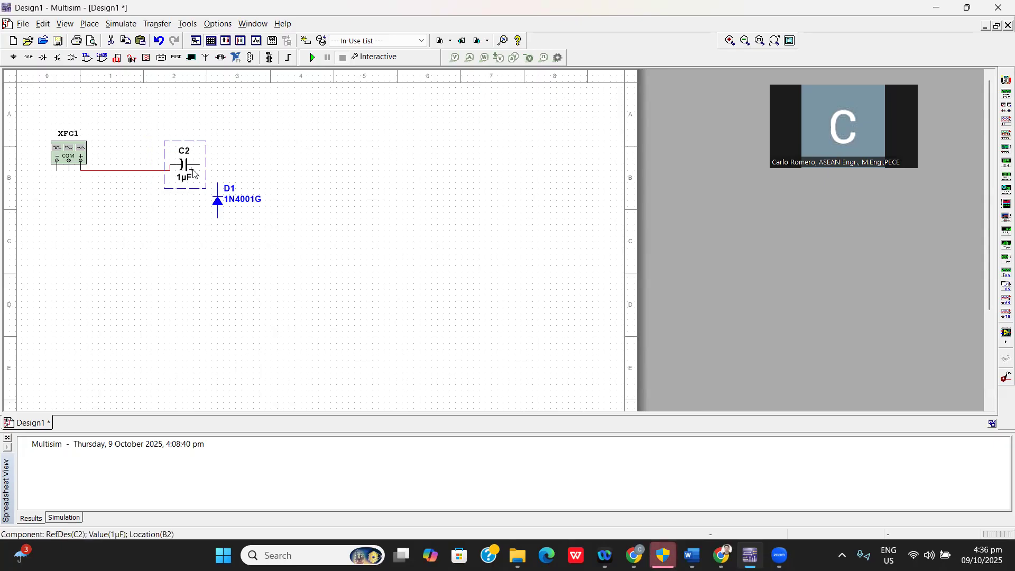
# Delete the bent wire between the function generator and the capacitor.
pyautogui.click(150, 171)
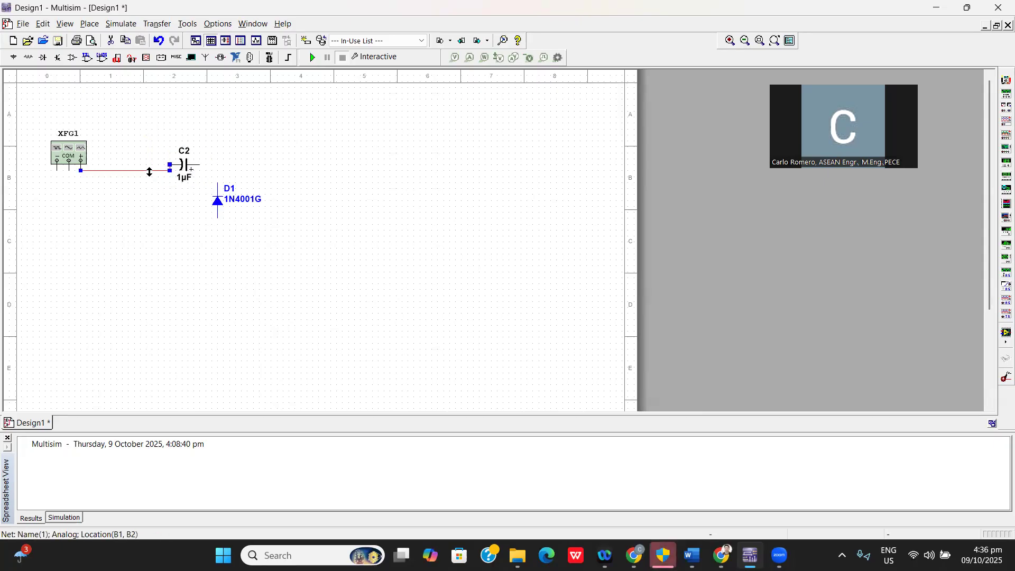
pyautogui.rightClick(148, 172)
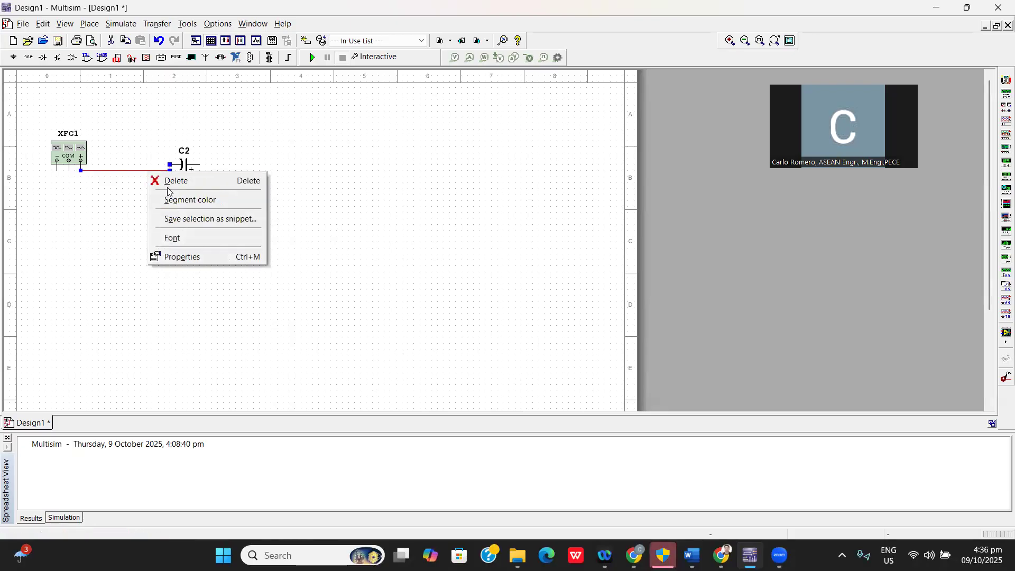
pyautogui.click(165, 182)
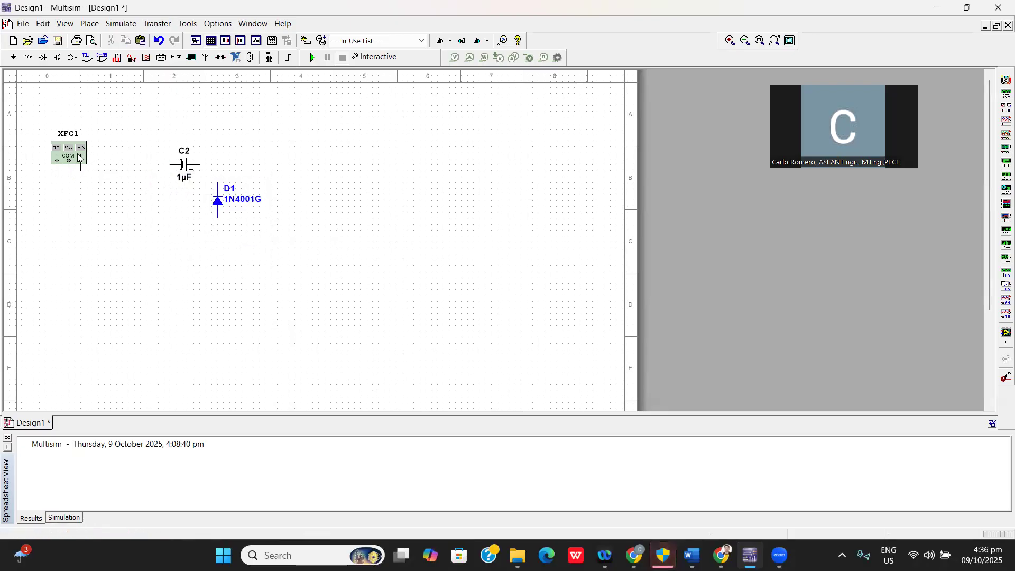
# Raise the function generator slightly and wire its positive terminal through capacitor C2 to the diode's upper terminal.
pyautogui.moveTo(78, 157); pyautogui.dragTo(79, 146)
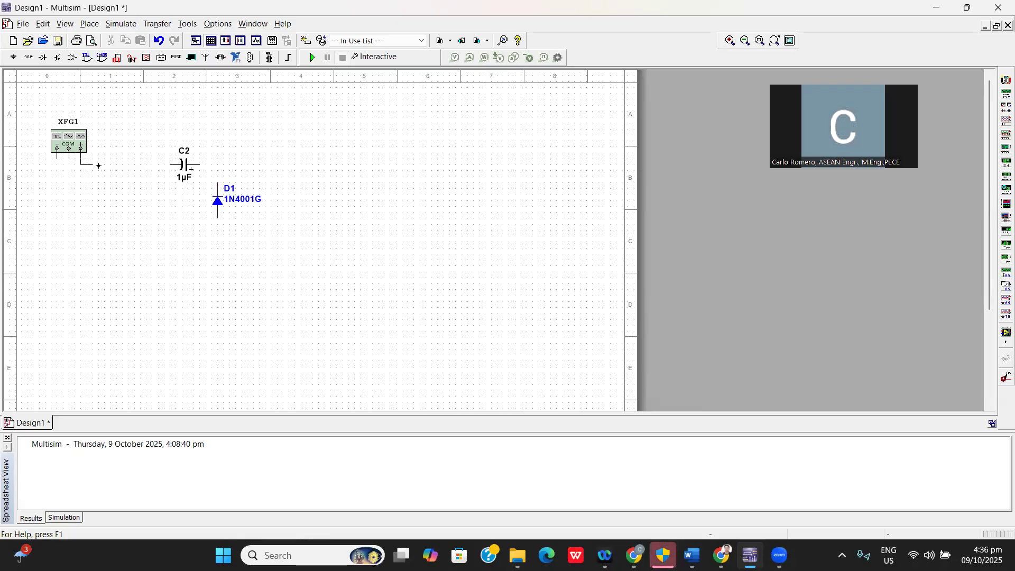
pyautogui.click(170, 164)
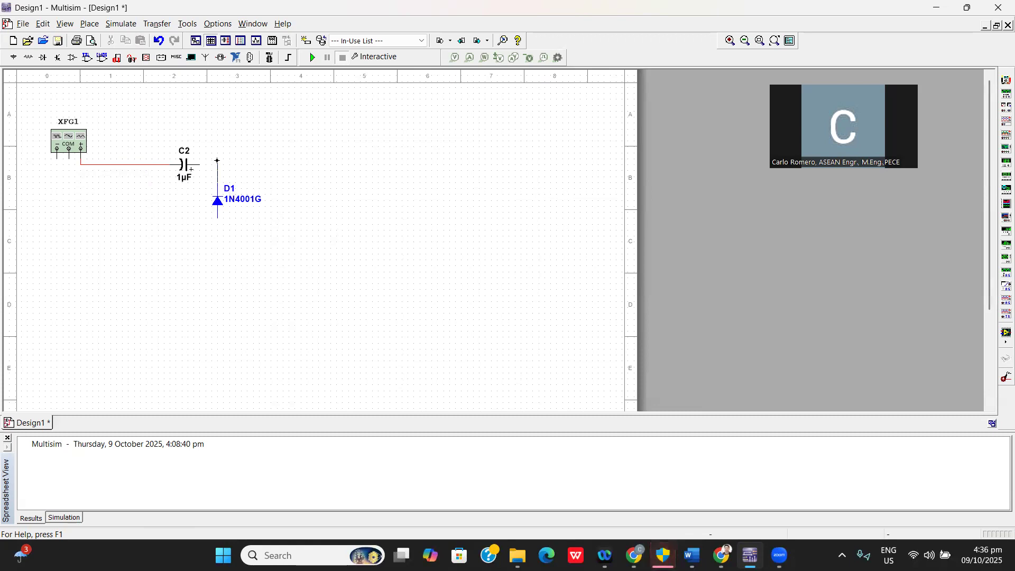
pyautogui.click(201, 165)
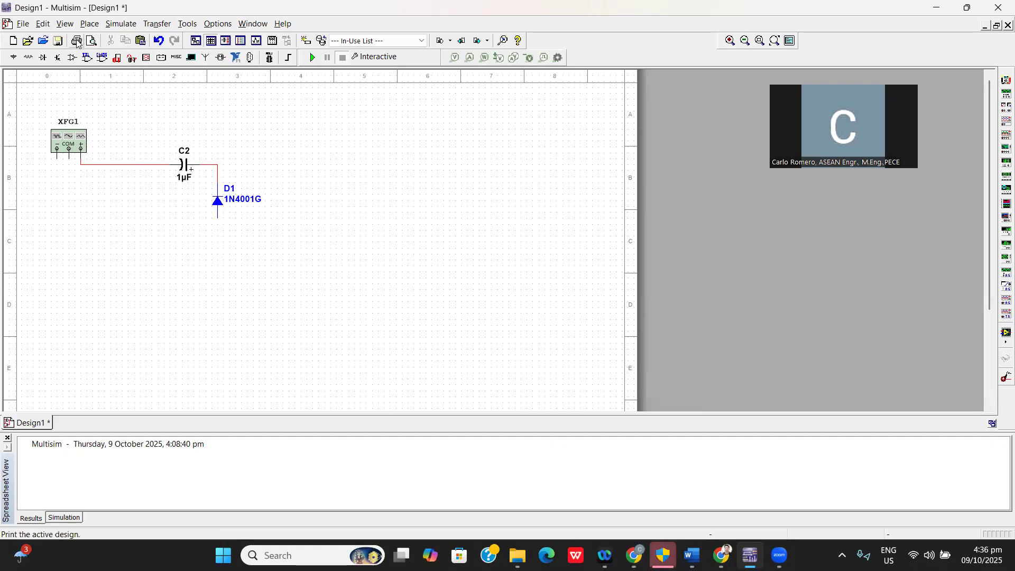
# Place a DC_POWER source from the power sources directly beneath diode D1 so its upper terminal meets the diode's lower lead.
pyautogui.click(89, 24)
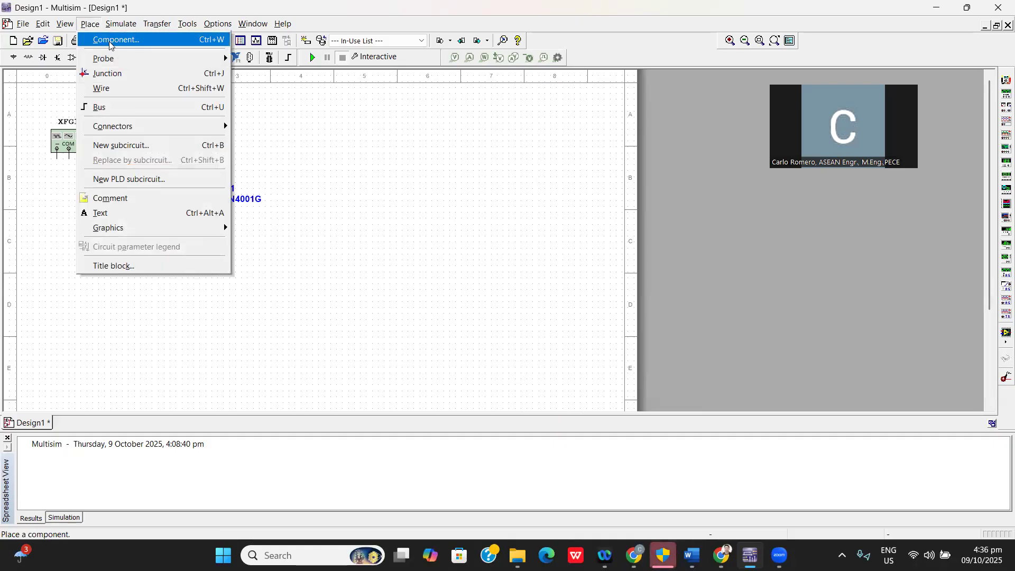
pyautogui.click(105, 40)
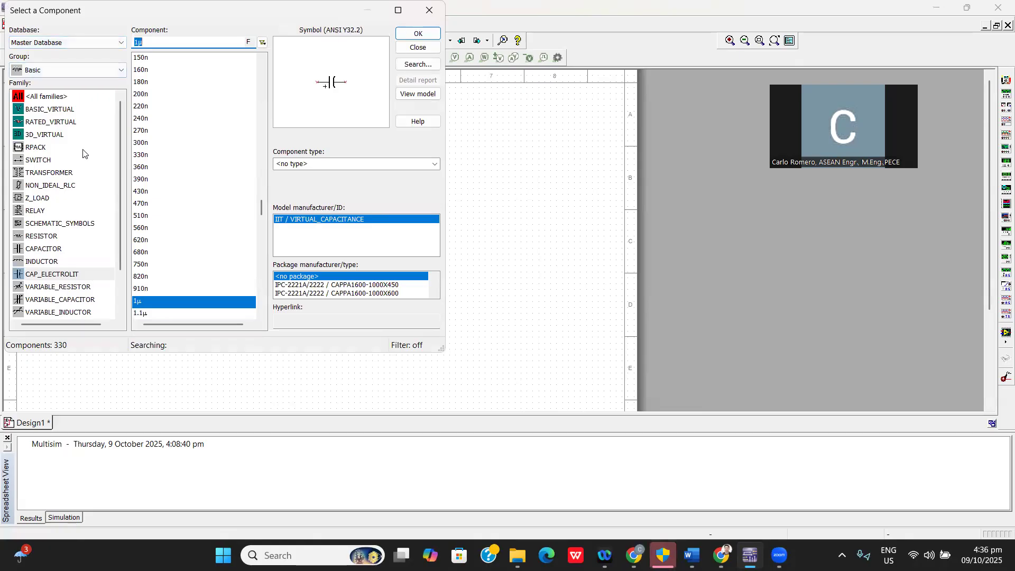
pyautogui.click(65, 48)
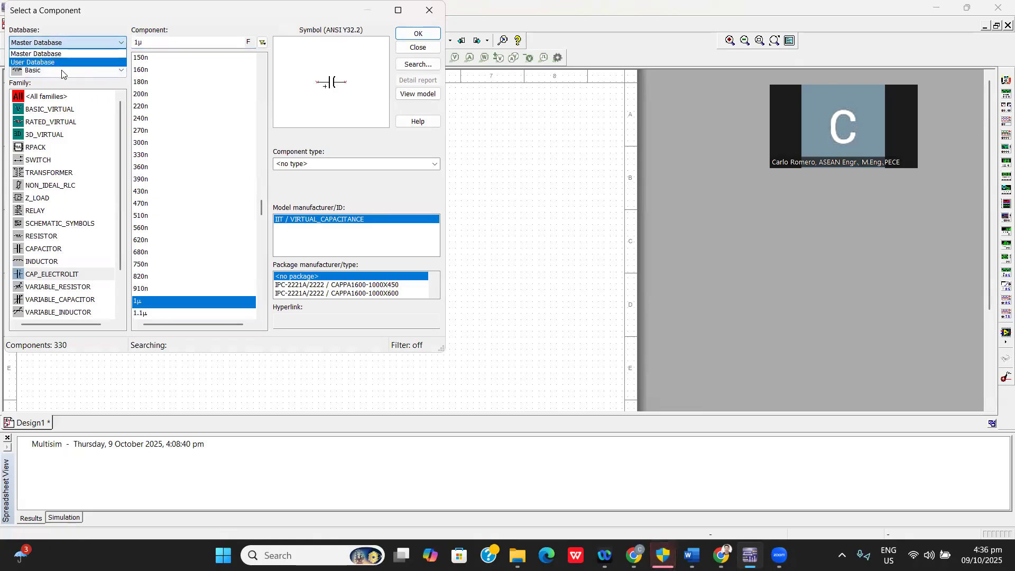
pyautogui.click(62, 73)
pyautogui.click(62, 74)
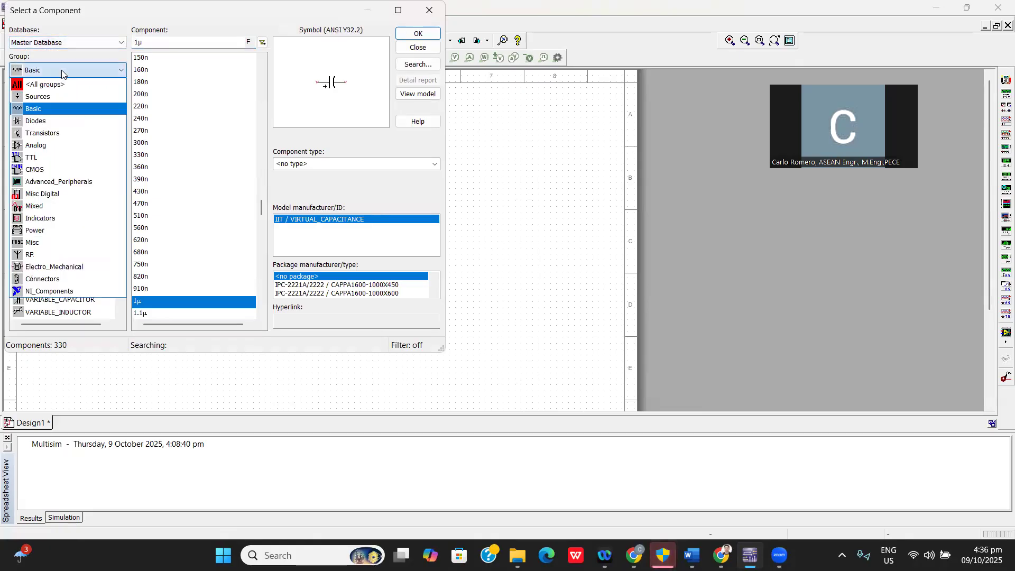
pyautogui.click(44, 98)
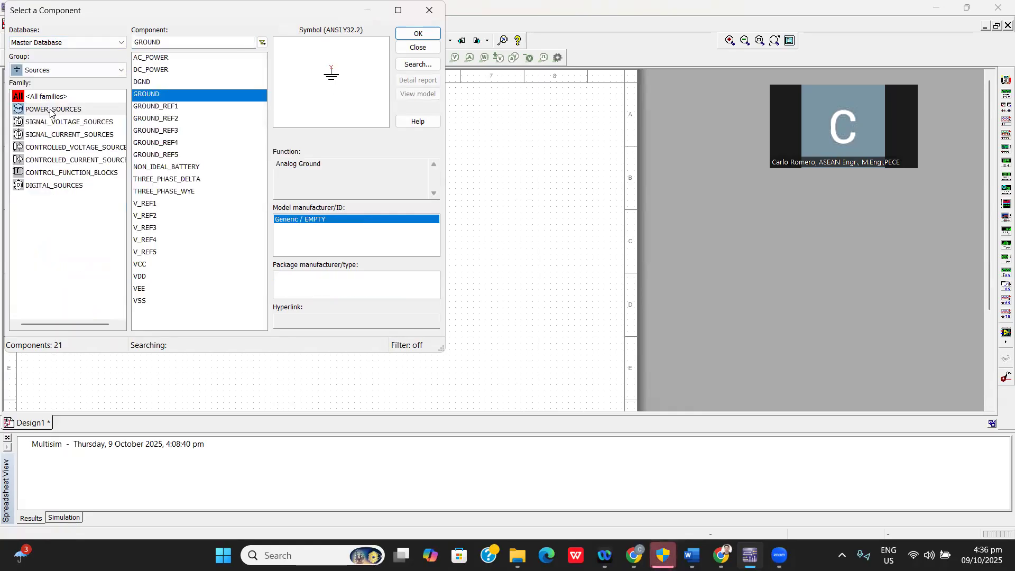
pyautogui.click(51, 113)
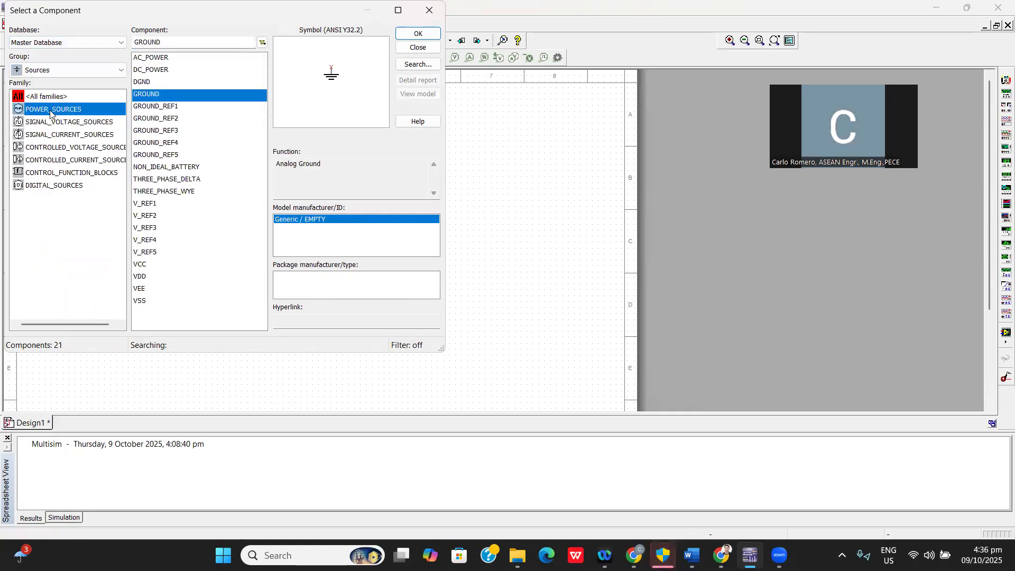
pyautogui.click(160, 72)
pyautogui.click(426, 34)
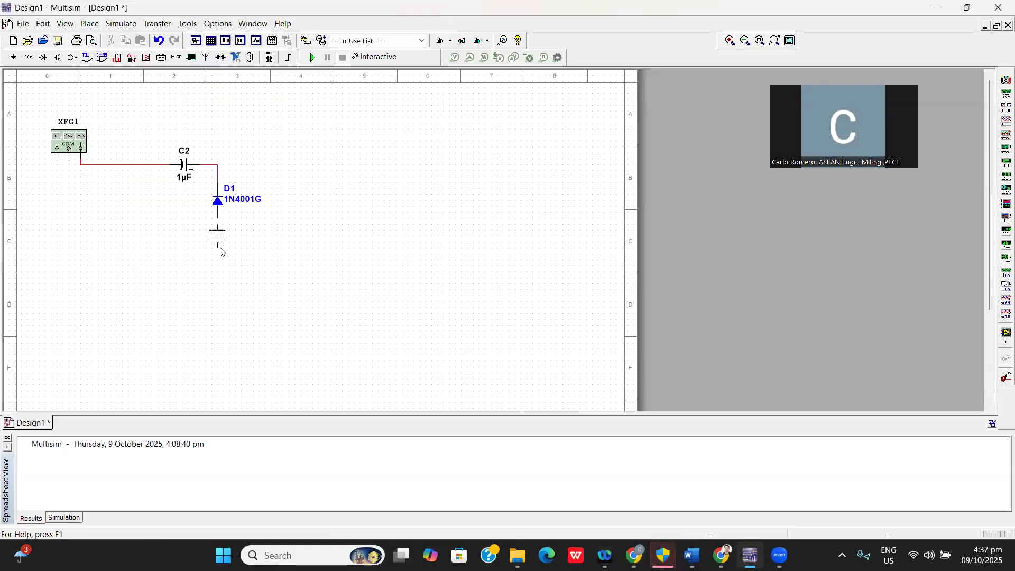
pyautogui.click(221, 248)
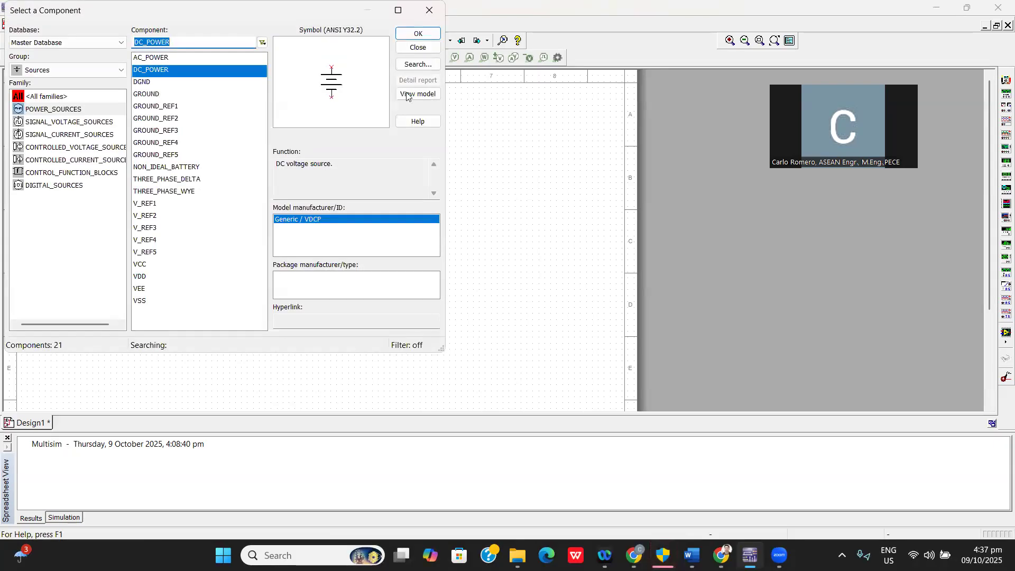
pyautogui.click(429, 10)
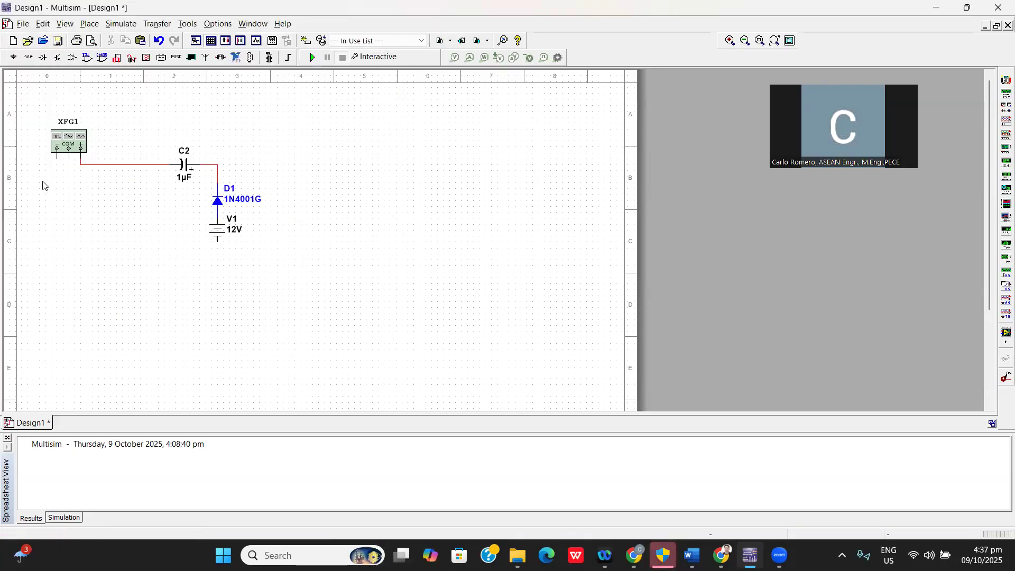
pyautogui.click(57, 154)
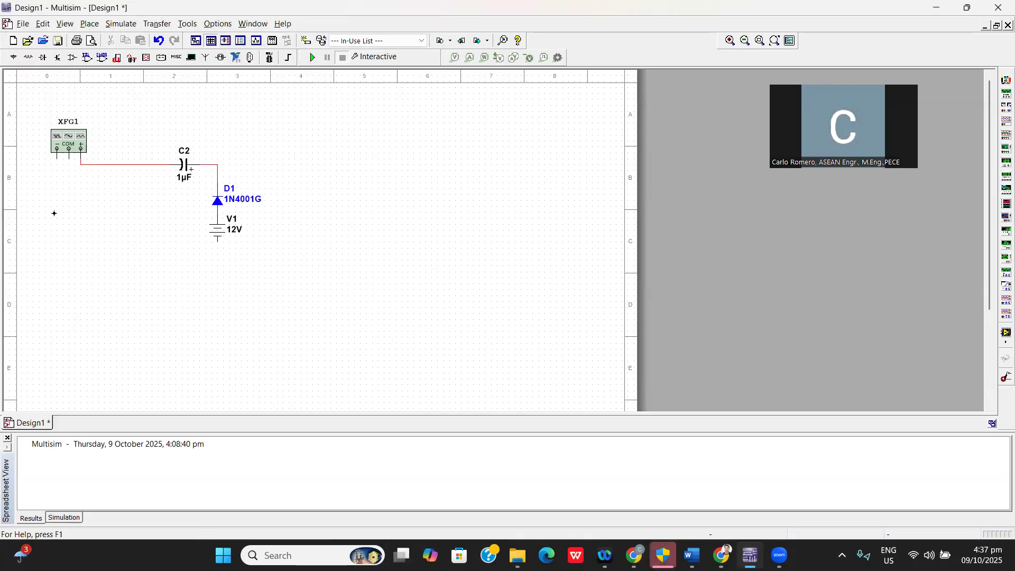
pyautogui.click(52, 283)
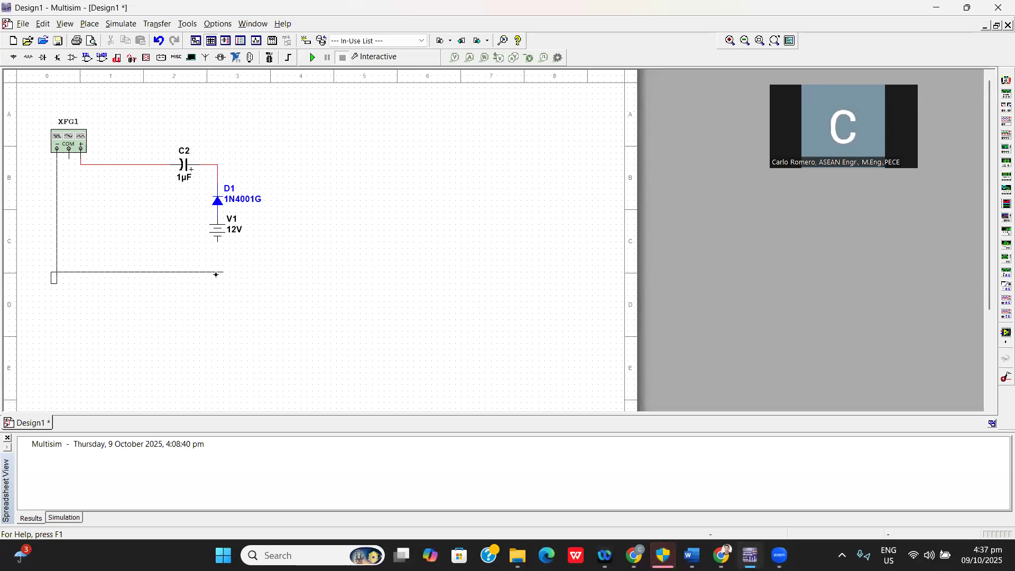
pyautogui.press('Escape')
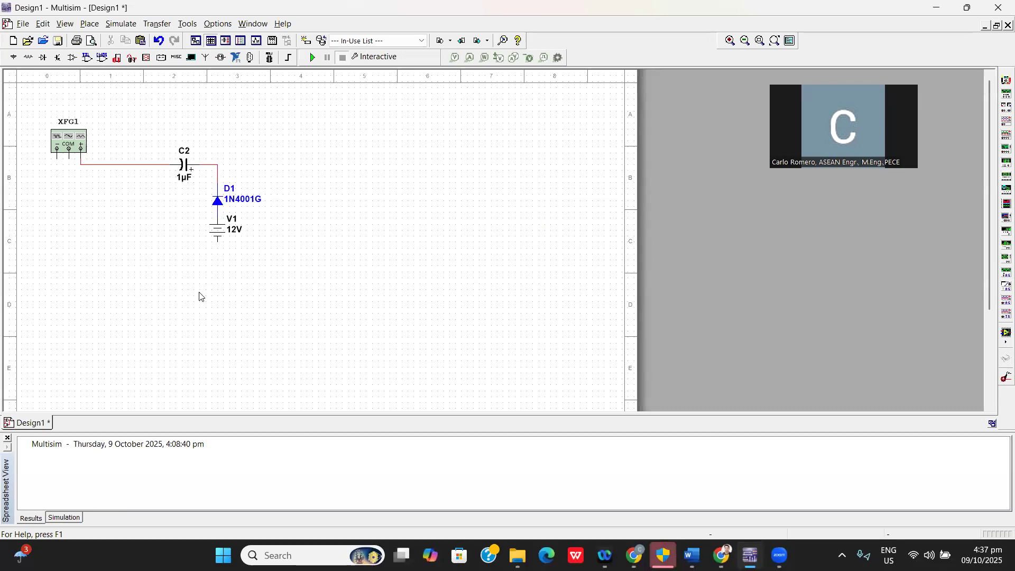
# Wire the function generator's negative terminal to the lower terminal of DC source V1 and set V1's voltage to 5 V.
pyautogui.click(56, 160)
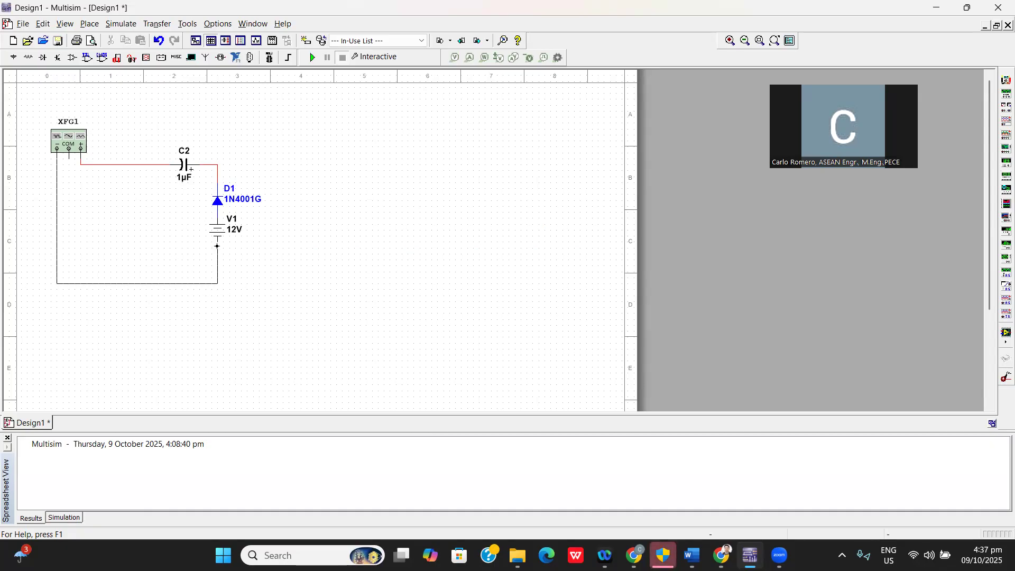
pyautogui.click(216, 241)
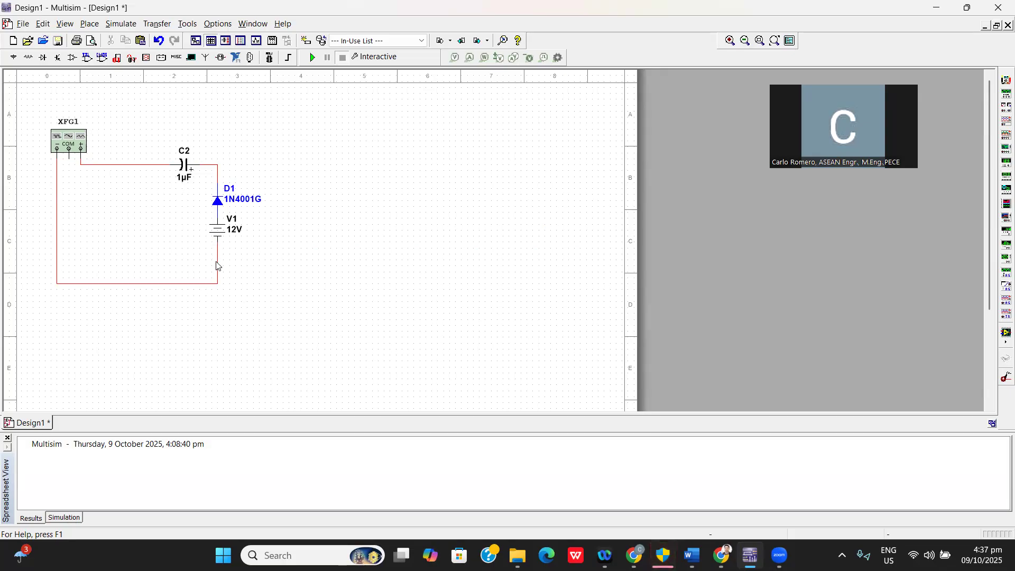
pyautogui.click(236, 230)
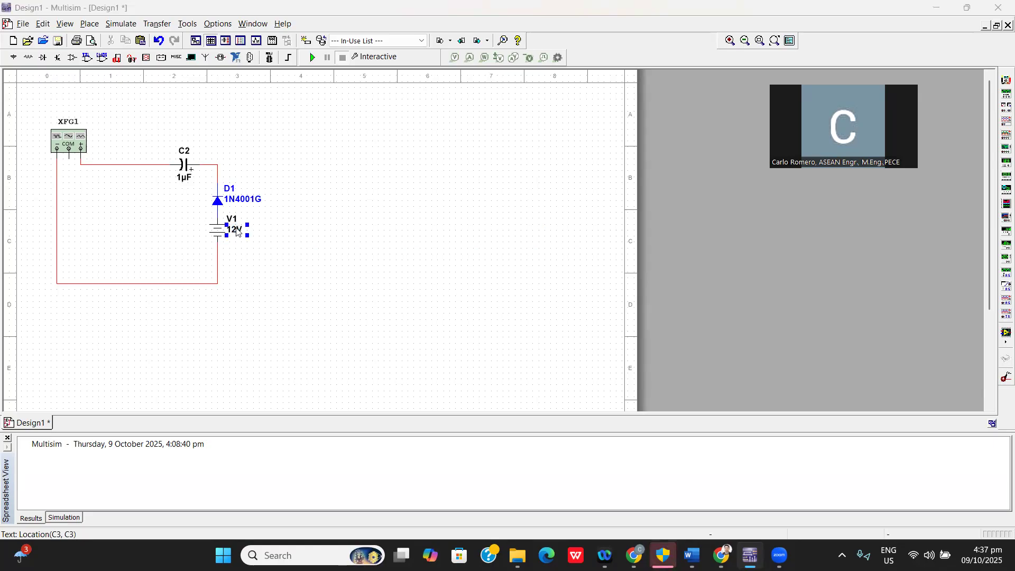
pyautogui.doubleClick(236, 231)
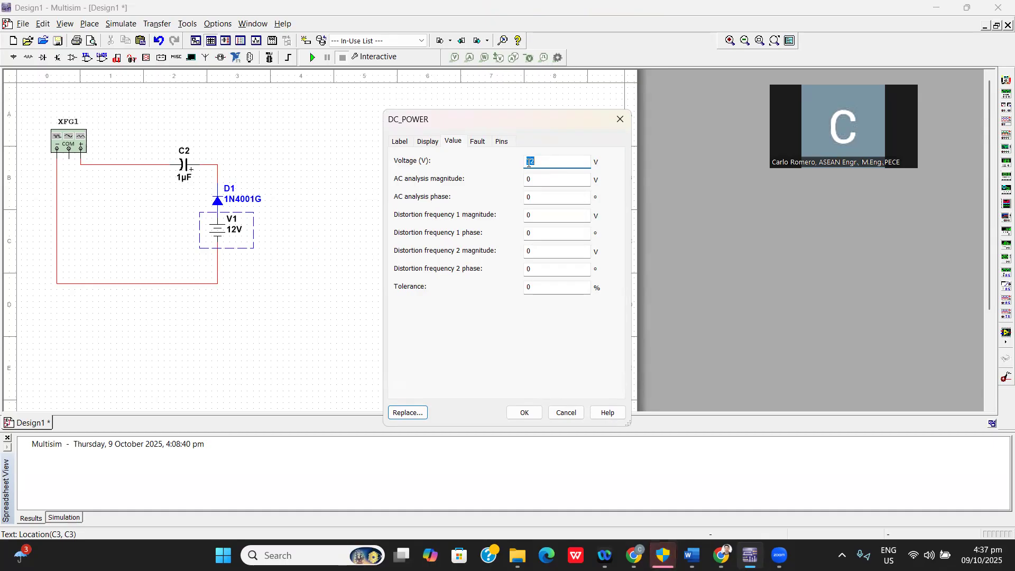
pyautogui.click(526, 412)
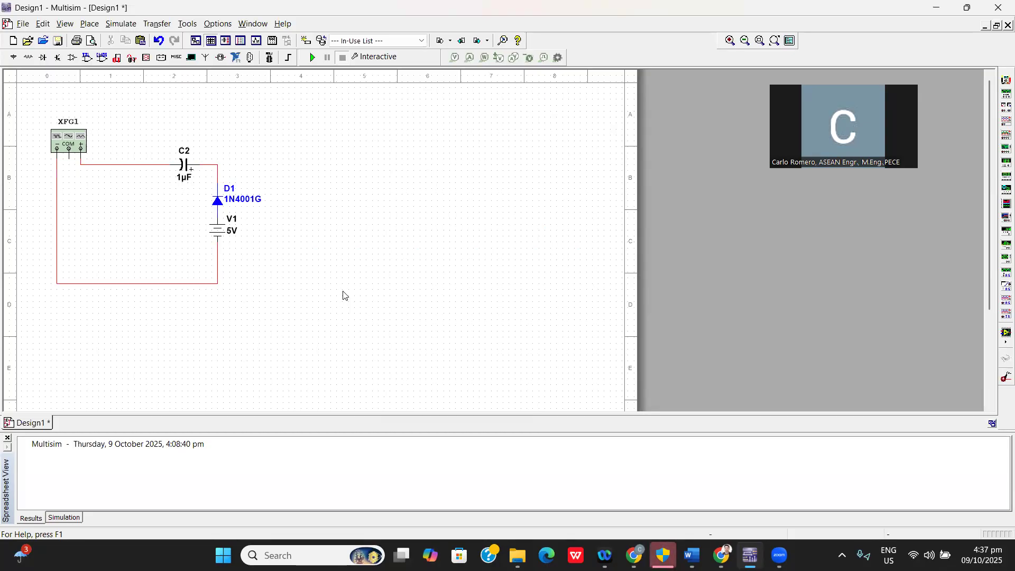
# Place a 100k resistor from the Basic group's RESISTOR family to the right of diode D1.
pyautogui.click(29, 57)
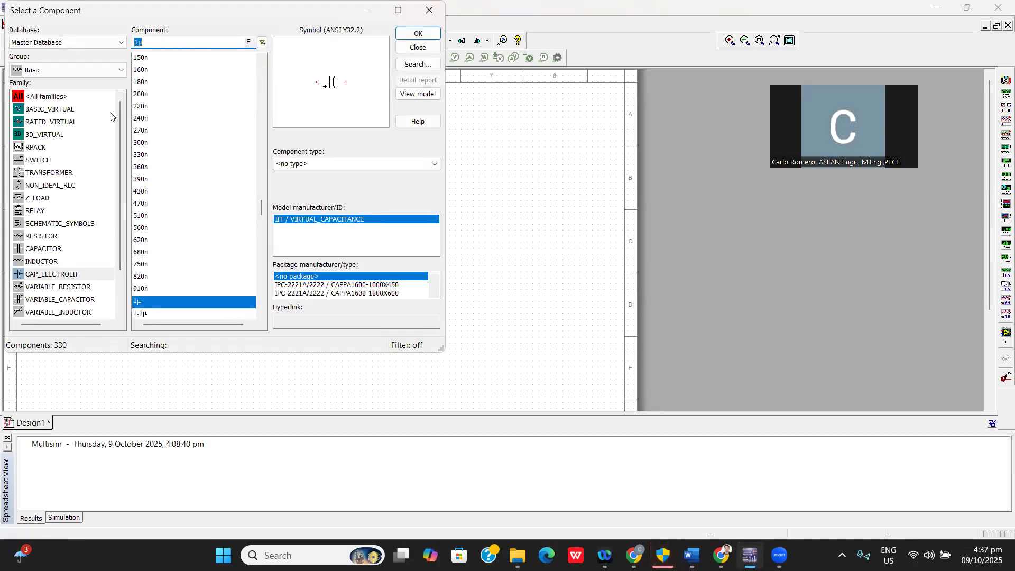
pyautogui.moveTo(118, 172)
pyautogui.mouseDown()
pyautogui.moveTo(118, 207)
pyautogui.moveTo(120, 156)
pyautogui.mouseUp()
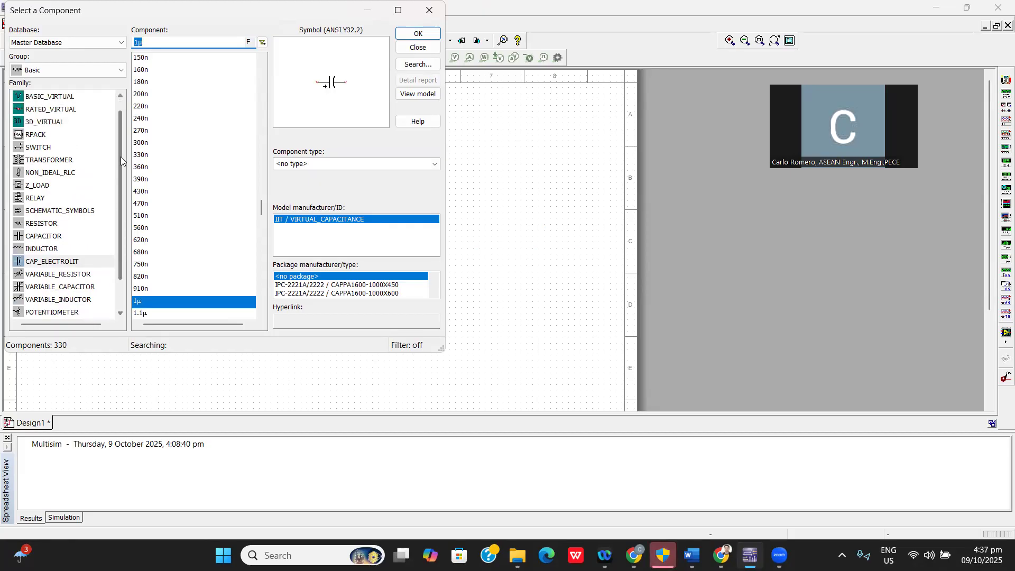
pyautogui.click(37, 223)
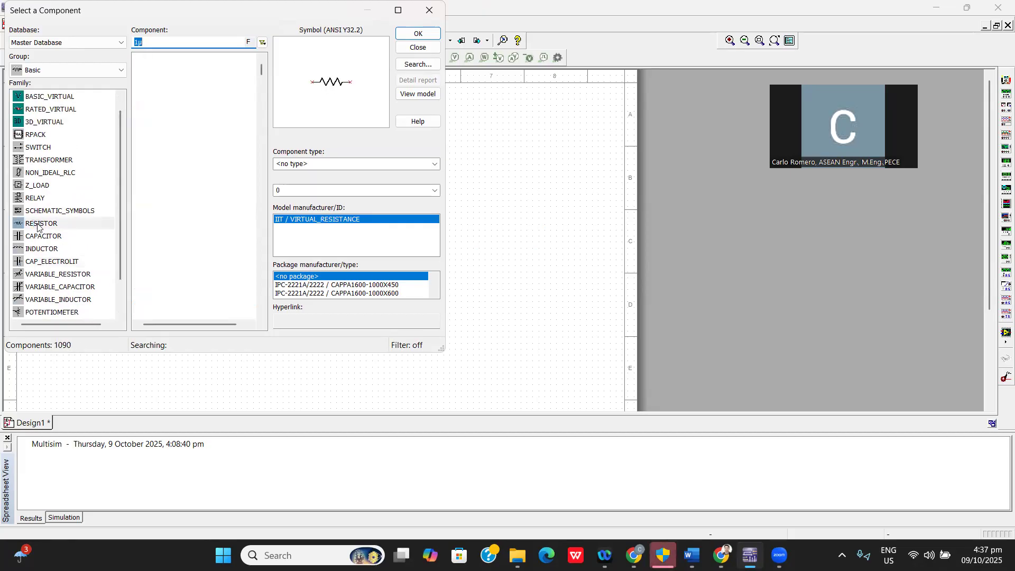
pyautogui.click(138, 44)
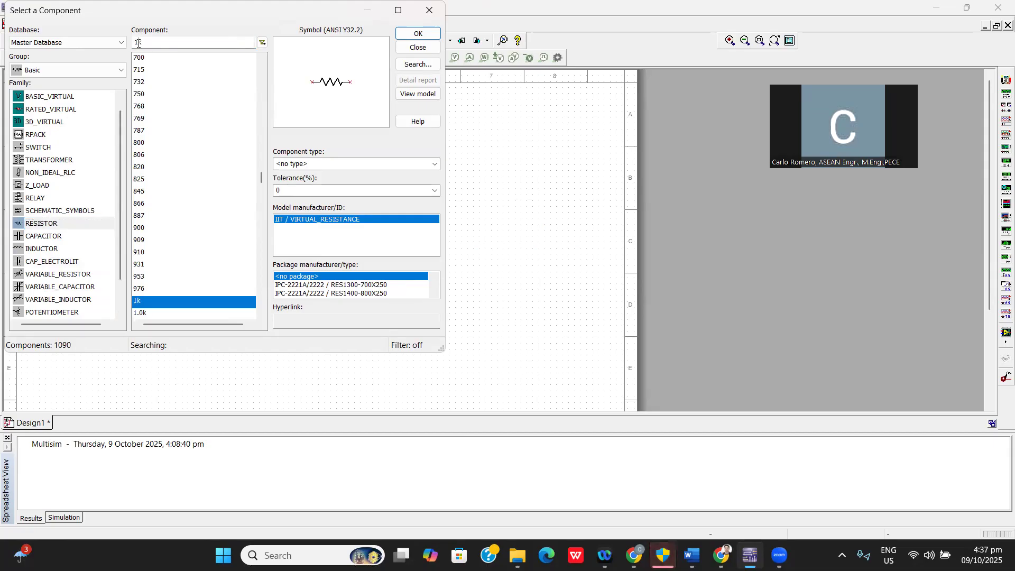
pyautogui.write('00')
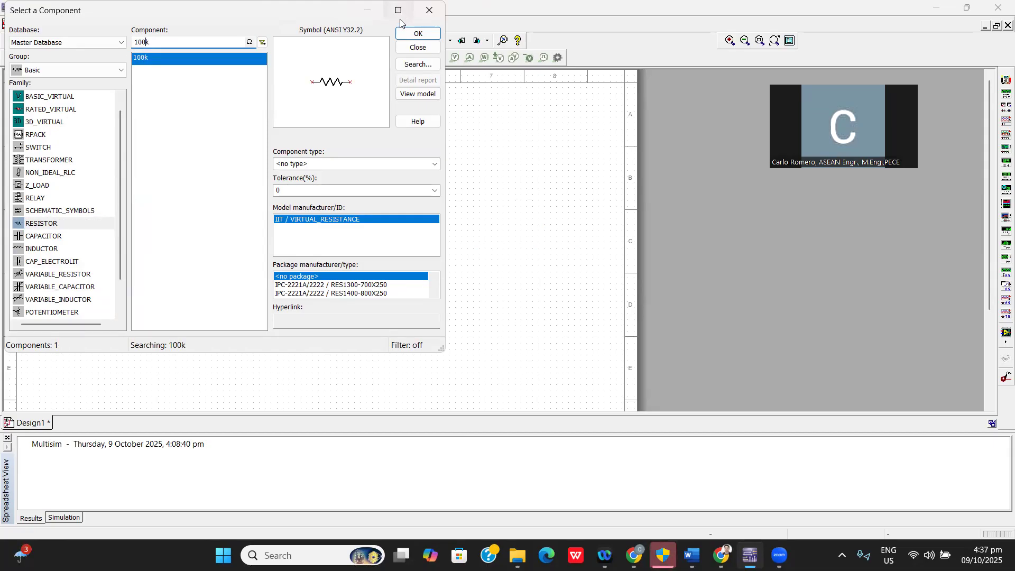
pyautogui.click(418, 34)
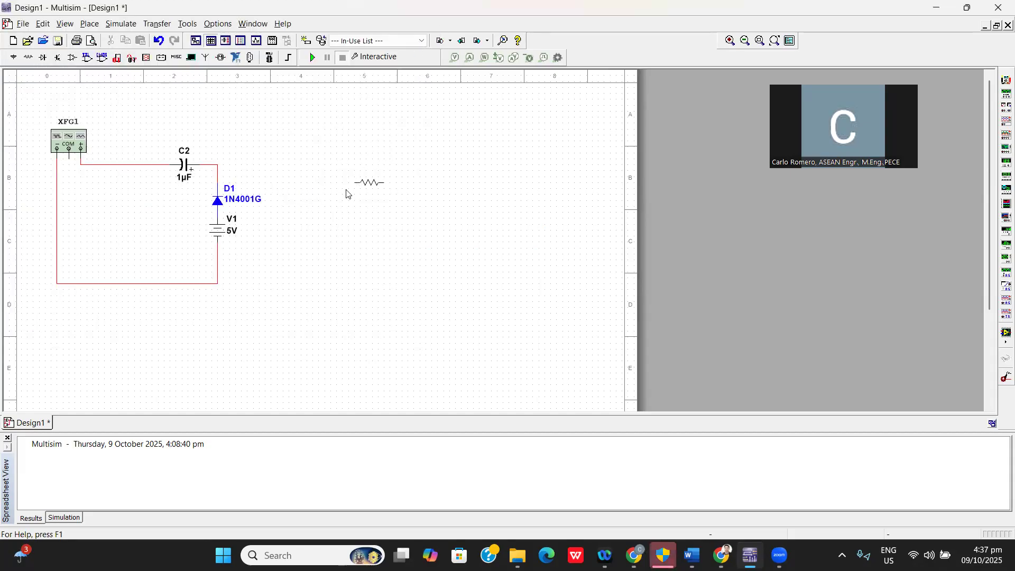
pyautogui.click(310, 191)
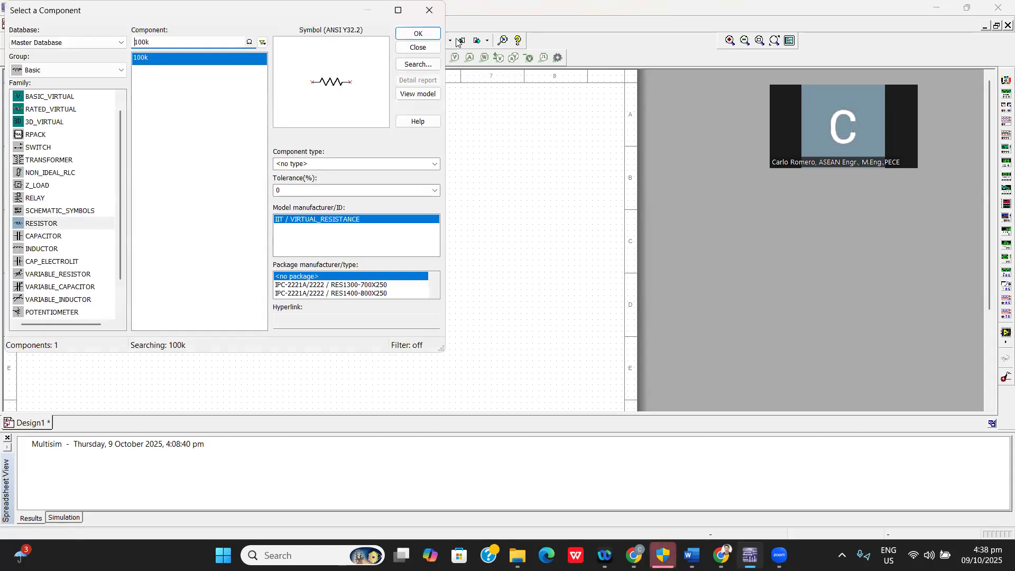
pyautogui.click(435, 12)
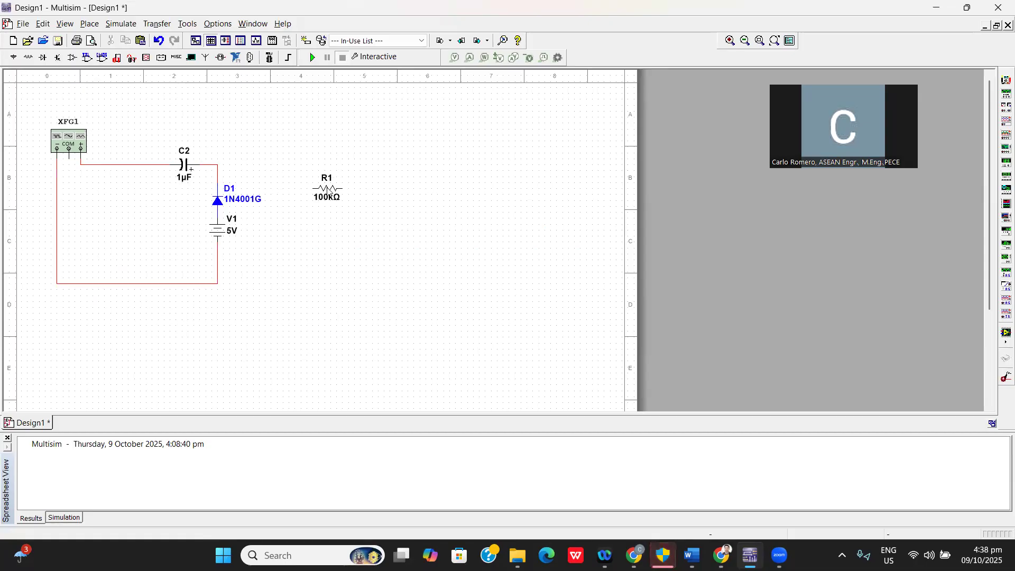
# Rotate resistor R1 90° counter clockwise and move it down alongside the DC source.
pyautogui.rightClick(330, 188)
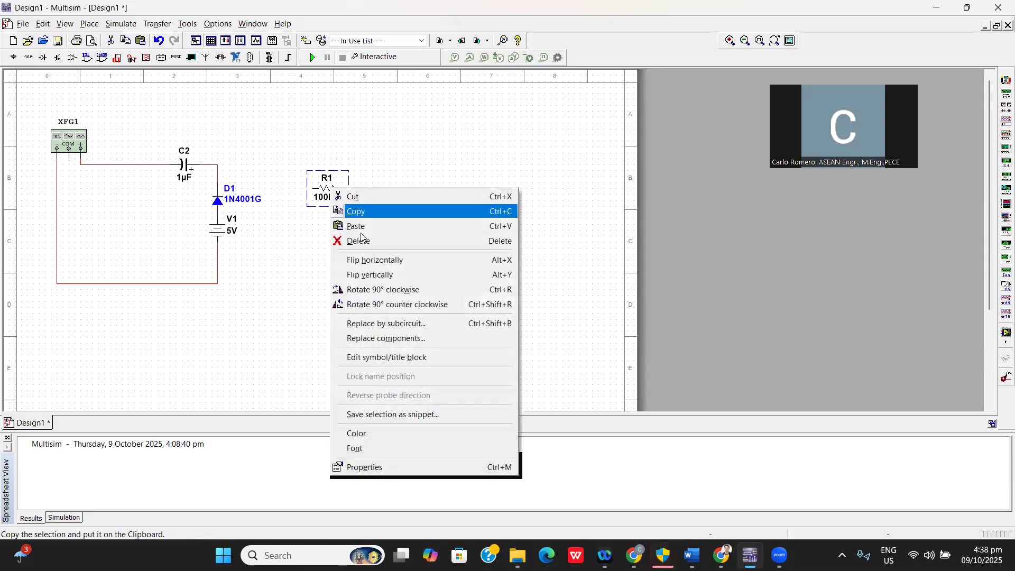
pyautogui.click(384, 304)
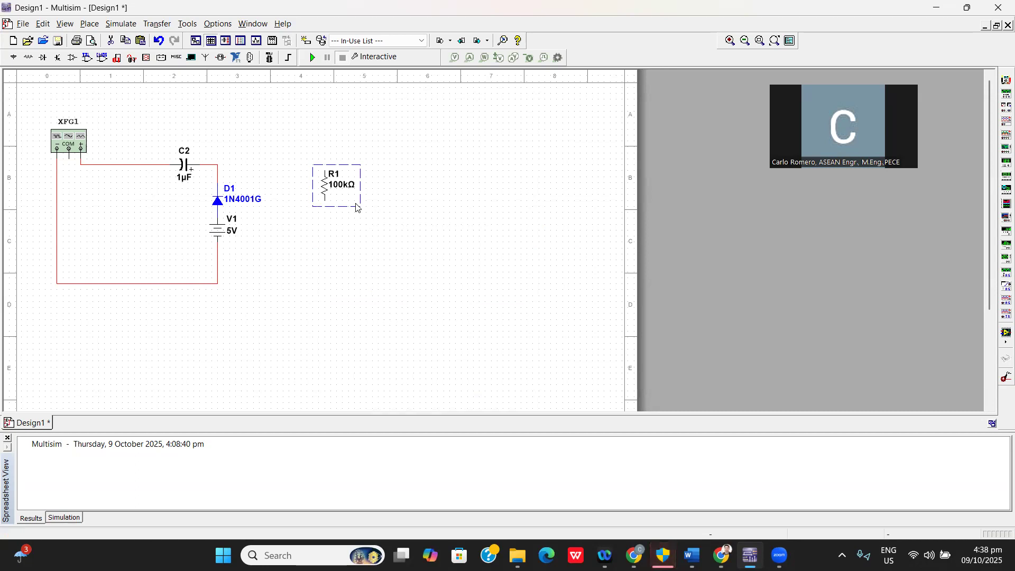
pyautogui.moveTo(324, 183); pyautogui.dragTo(305, 221)
pyautogui.click(356, 256)
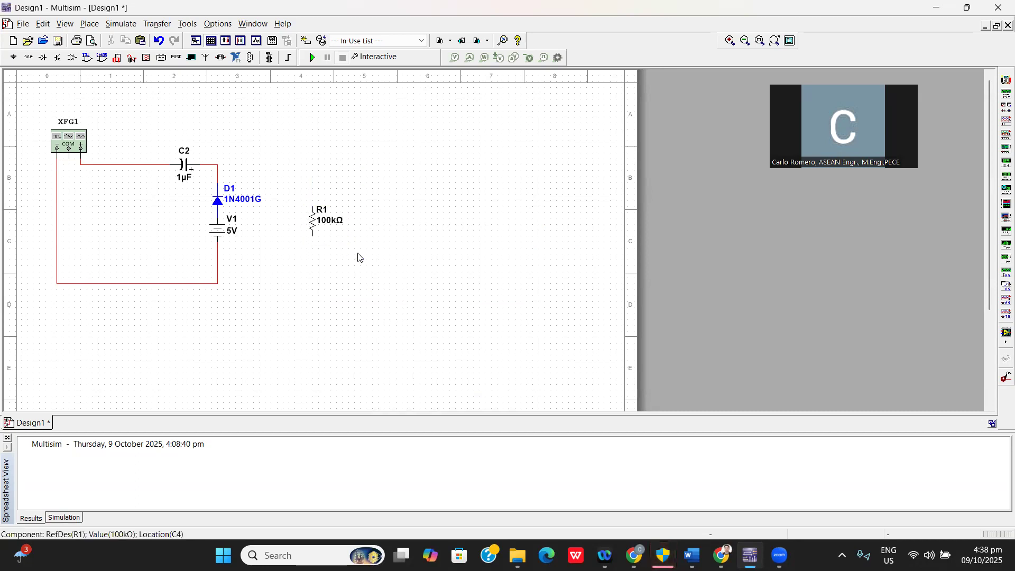
# Wire R1's upper lead to the capacitor-diode node and its lower lead to the return wire below V1.
pyautogui.click(312, 205)
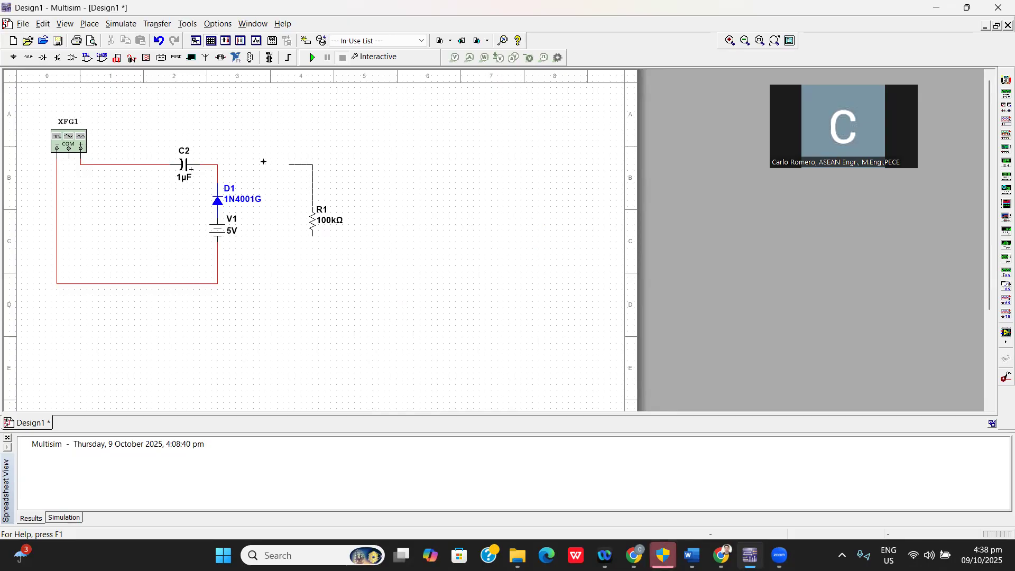
pyautogui.click(218, 163)
pyautogui.click(313, 234)
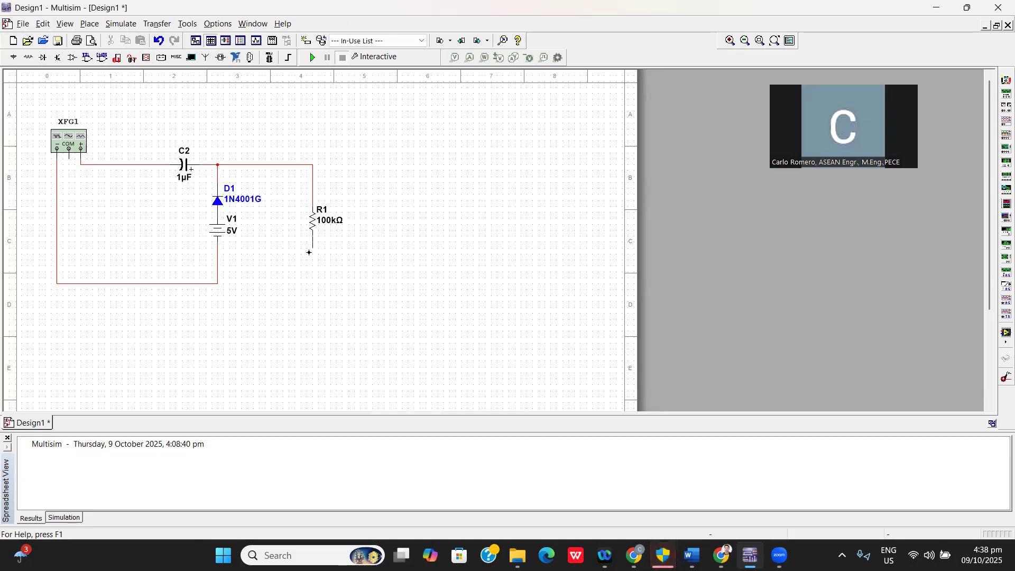
pyautogui.click(218, 284)
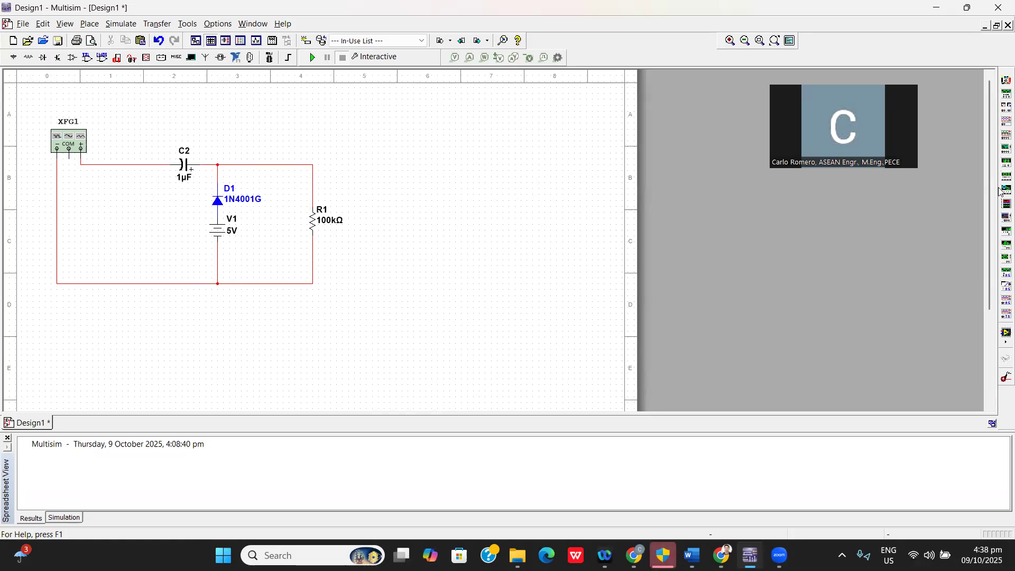
# Place a Tektronix oscilloscope in the open area to the right of resistor R1.
pyautogui.click(999, 316)
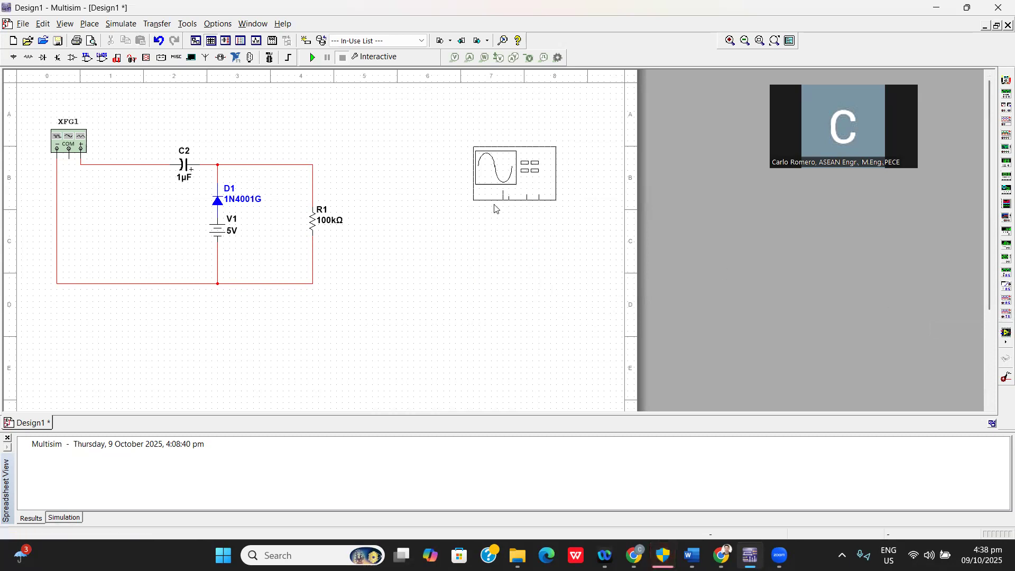
pyautogui.click(464, 205)
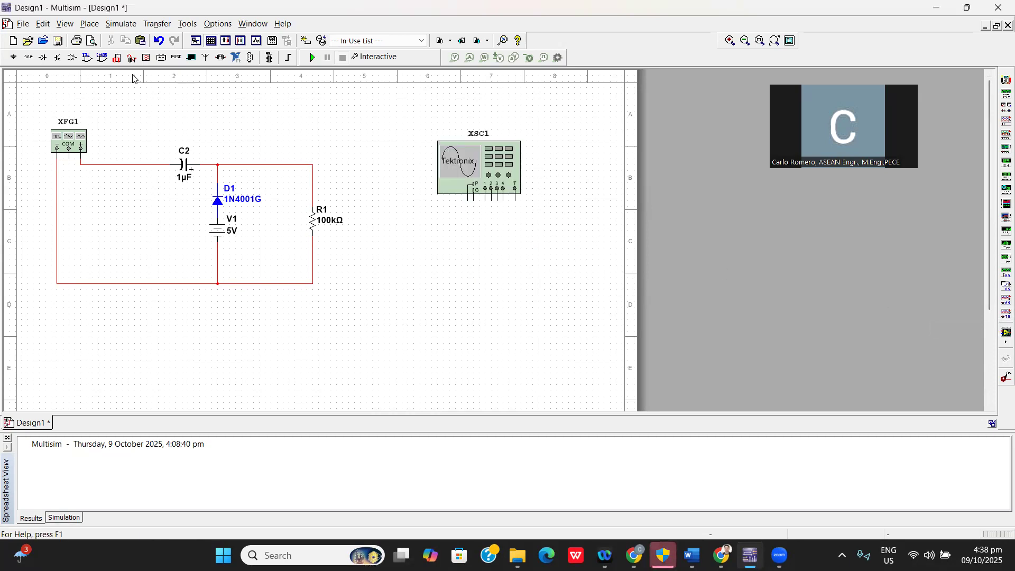
# Place a GROUND component from the POWER_SOURCES family on the return wire junction below V1.
pyautogui.click(15, 59)
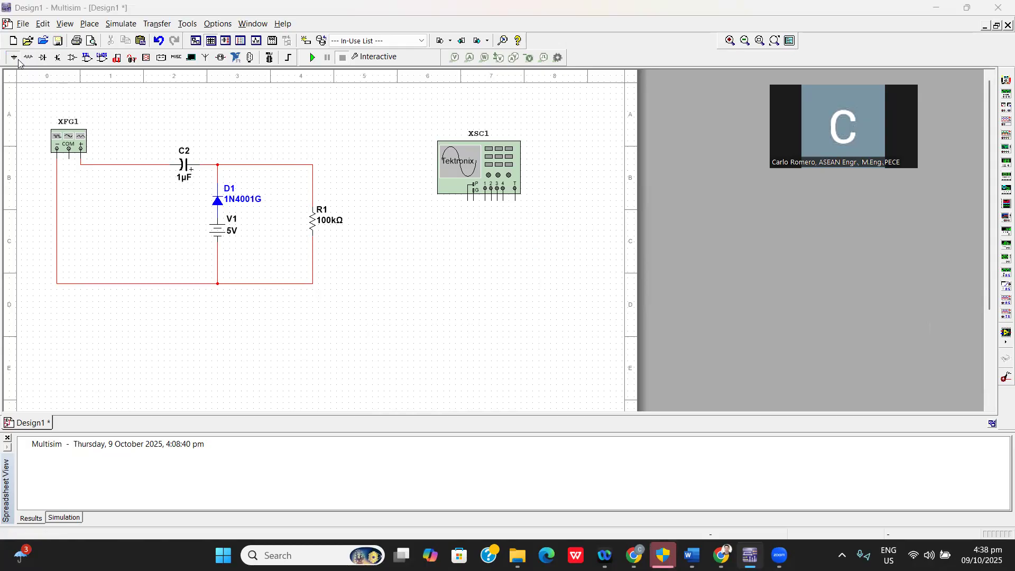
pyautogui.click(148, 98)
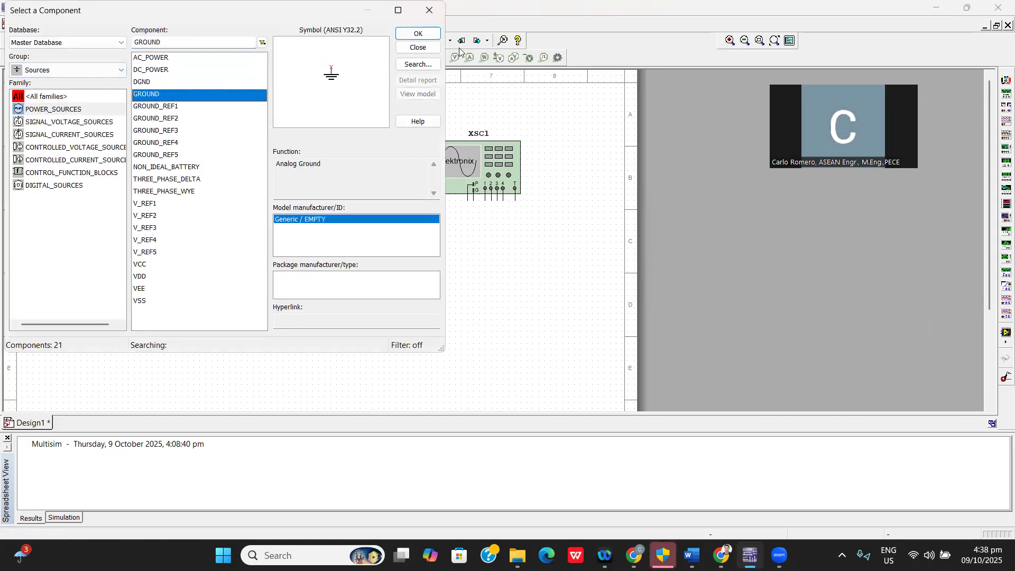
pyautogui.click(418, 34)
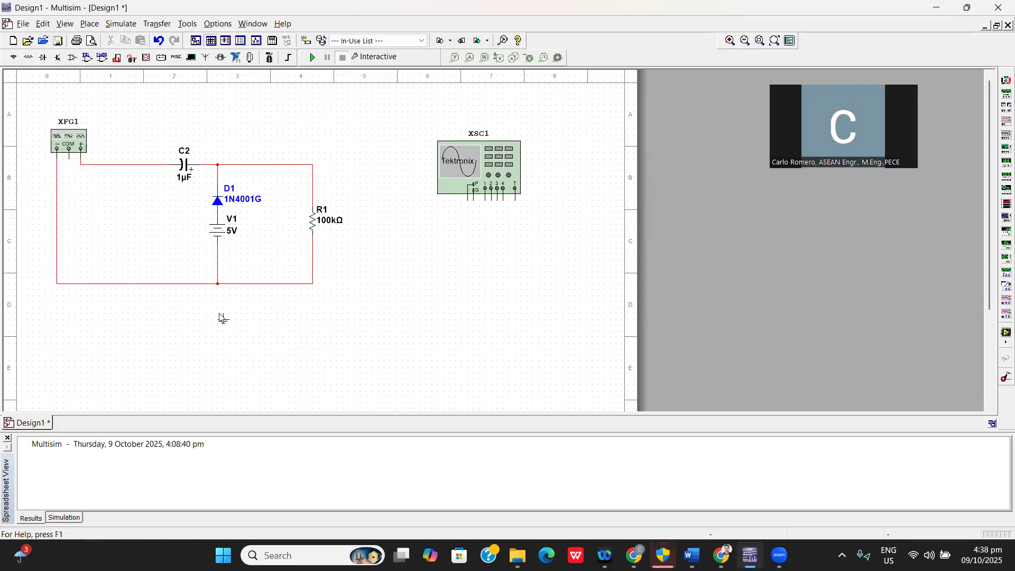
pyautogui.click(211, 284)
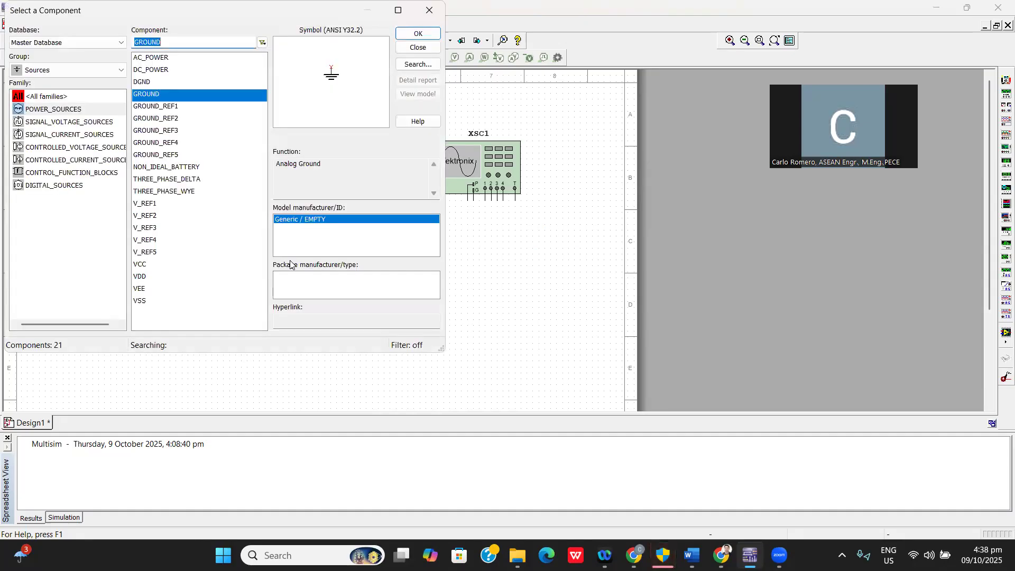
# Wire the oscilloscope's ground to the return wire, channel 1 to the generator output and channel 2 to the top of R1.
pyautogui.click(474, 201)
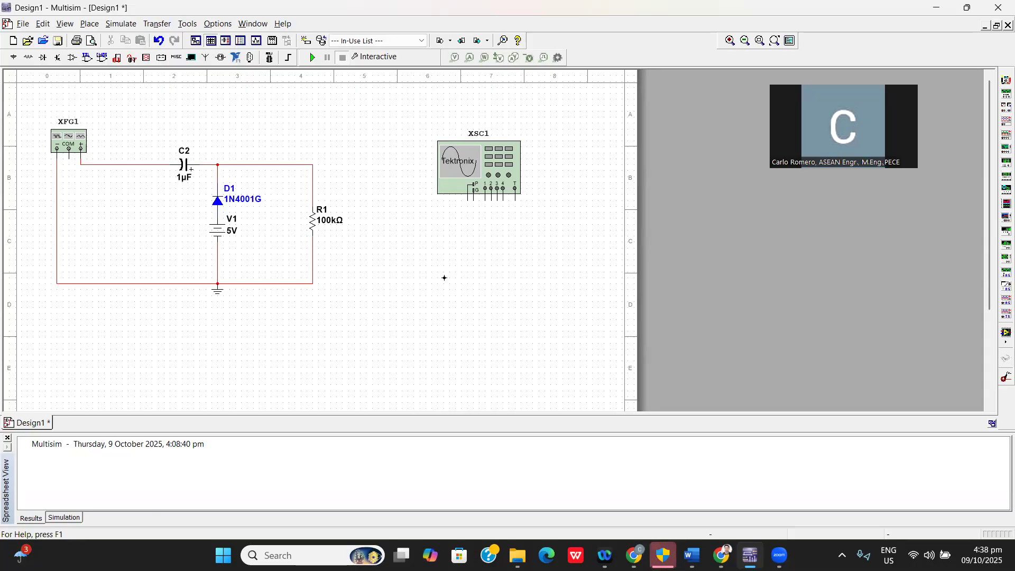
pyautogui.click(307, 284)
pyautogui.click(485, 200)
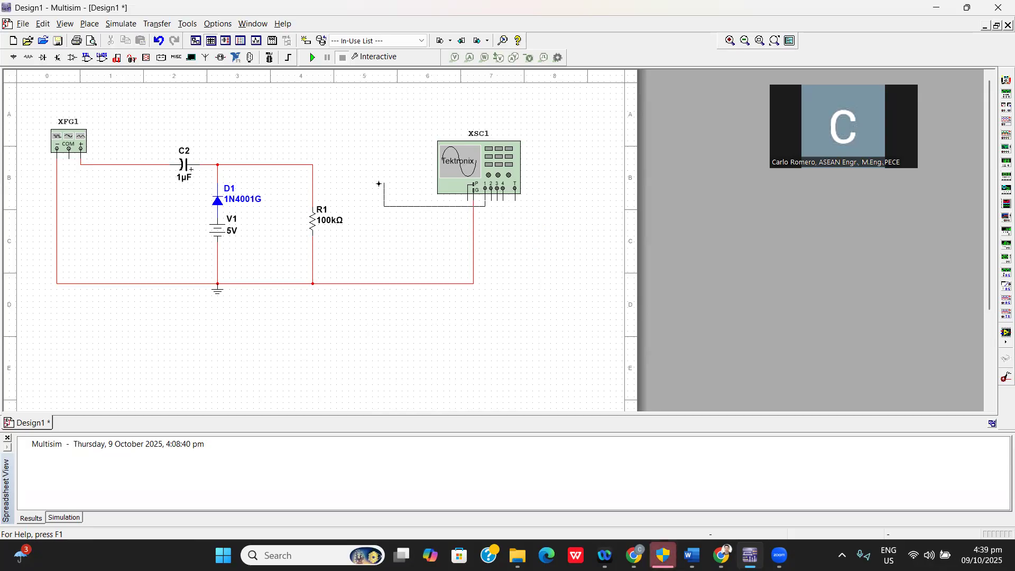
pyautogui.click(87, 165)
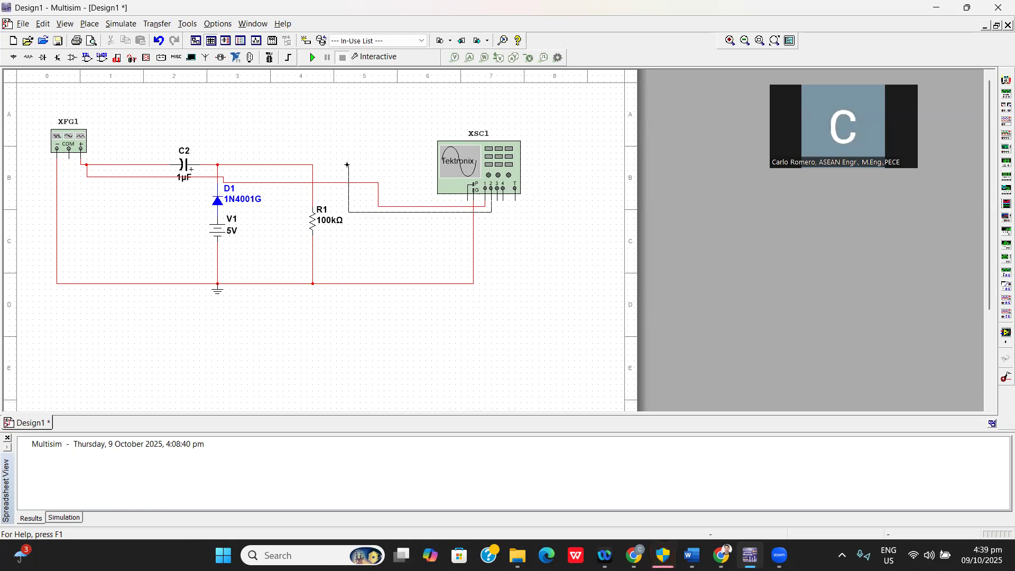
pyautogui.click(314, 165)
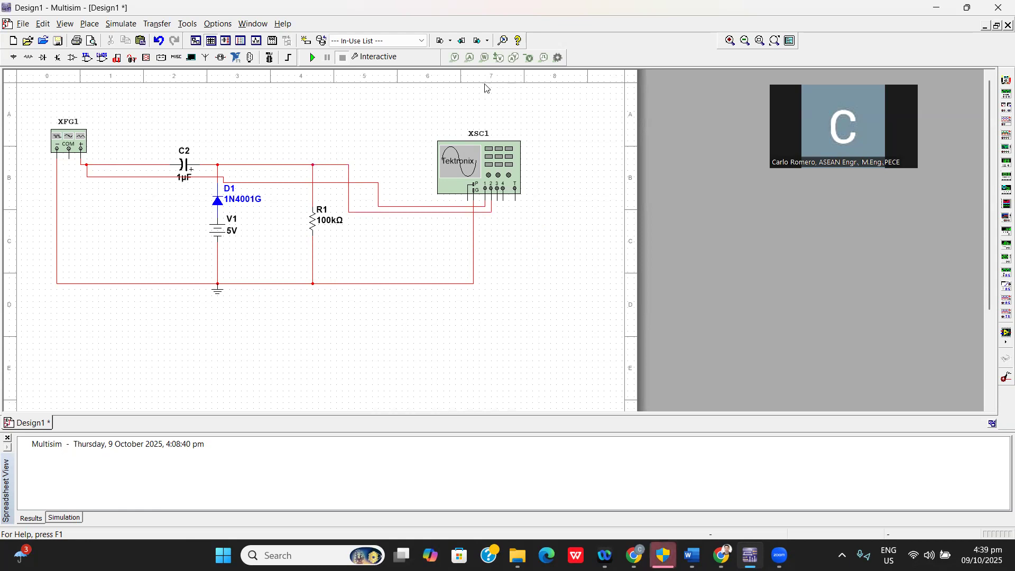
# Run the simulation, then power on the Tektronix oscilloscope and autoset its display.
pyautogui.click(312, 57)
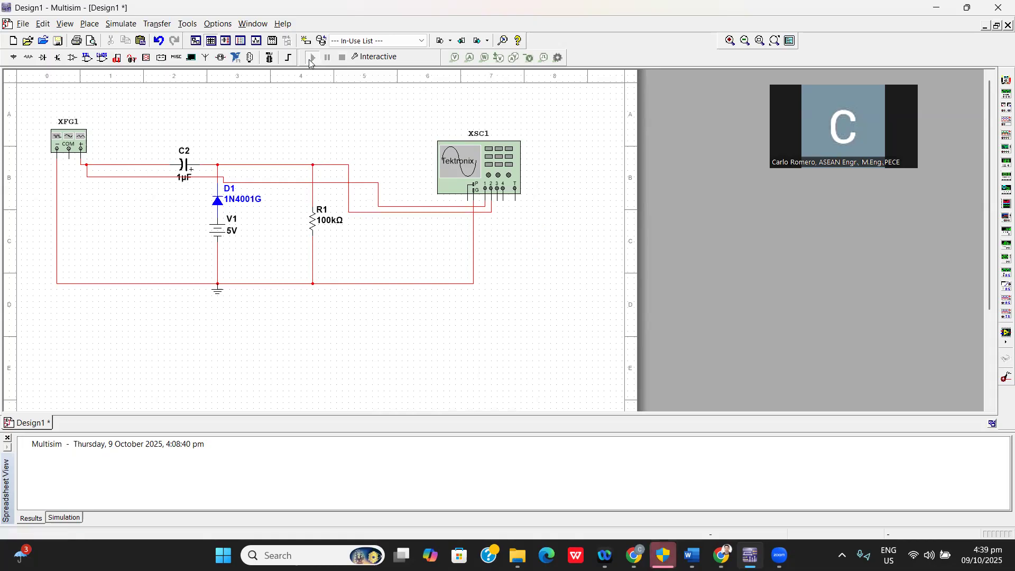
pyautogui.doubleClick(460, 161)
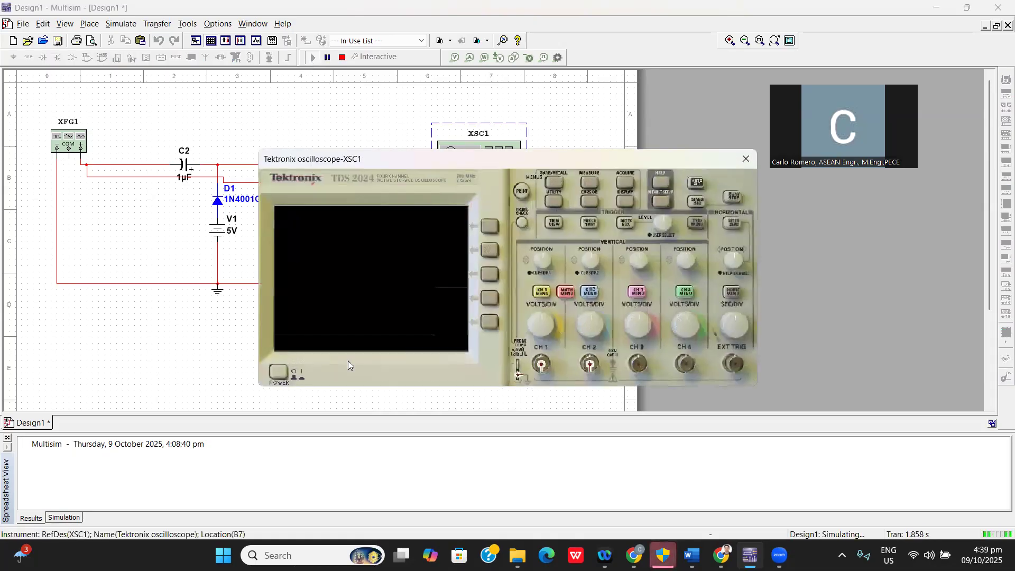
pyautogui.click(278, 371)
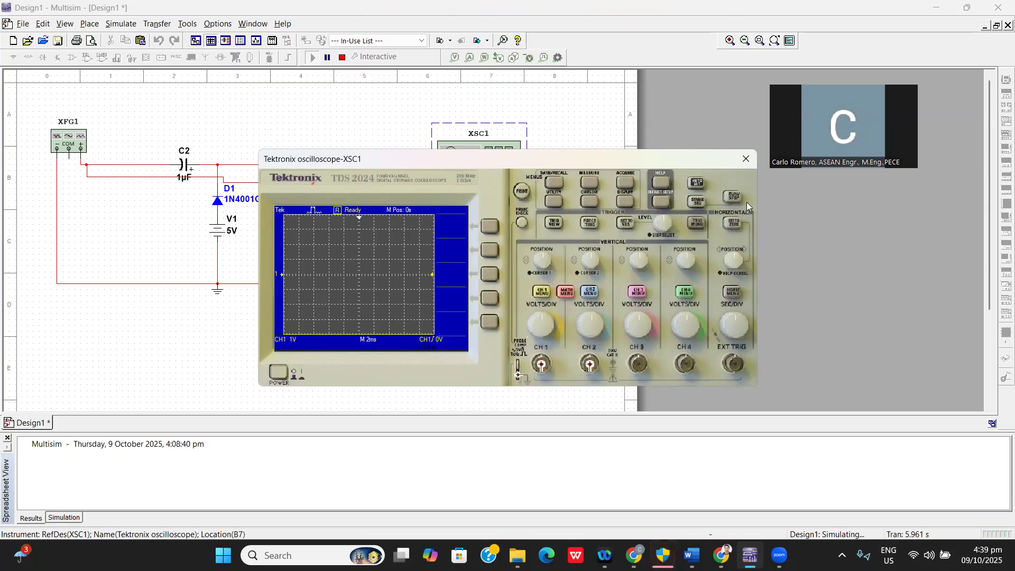
pyautogui.click(694, 185)
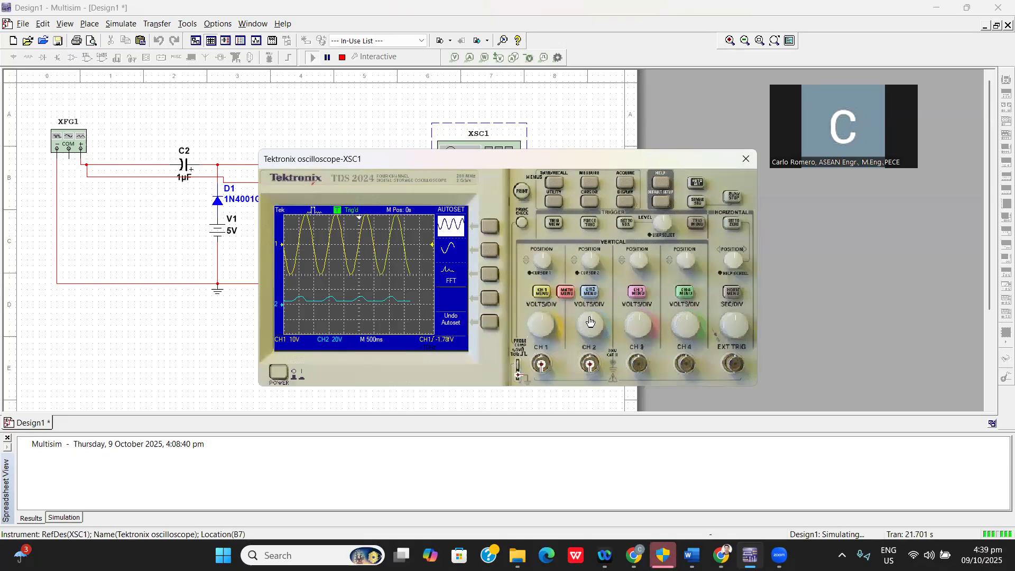
# Set the function generator's frequency to 1000 Hz and close its settings window.
pyautogui.click(81, 139)
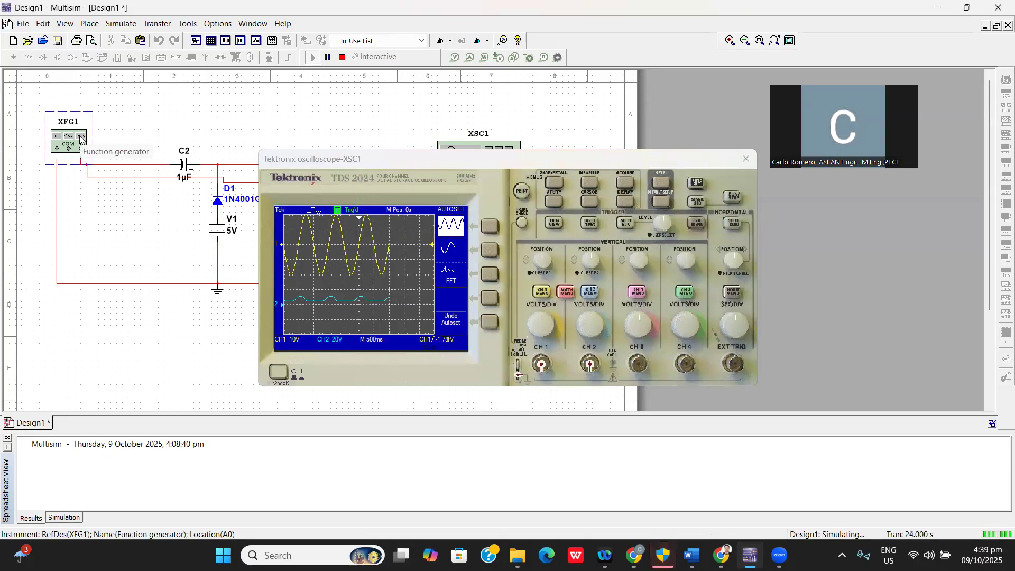
pyautogui.doubleClick(81, 139)
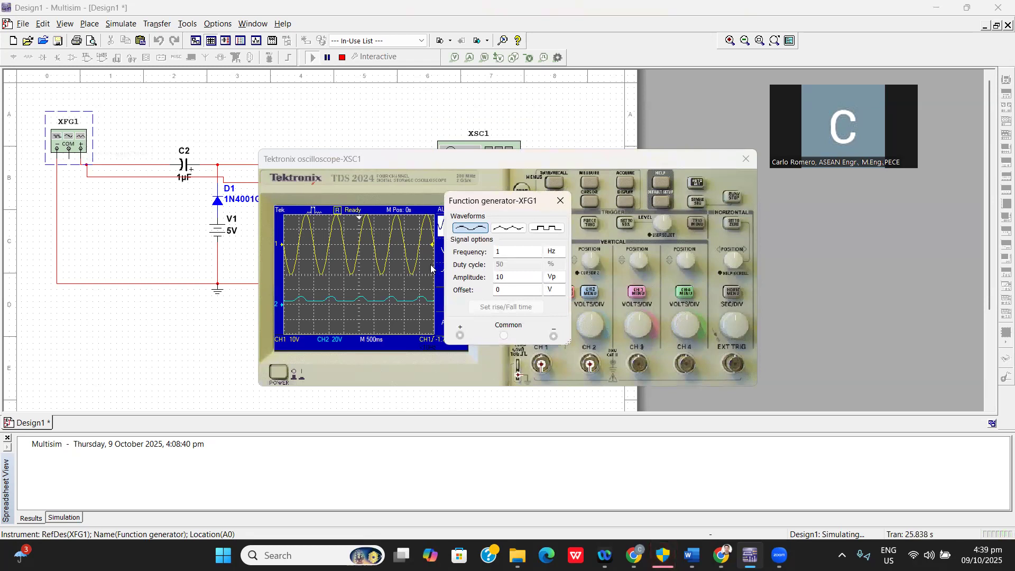
pyautogui.click(508, 256)
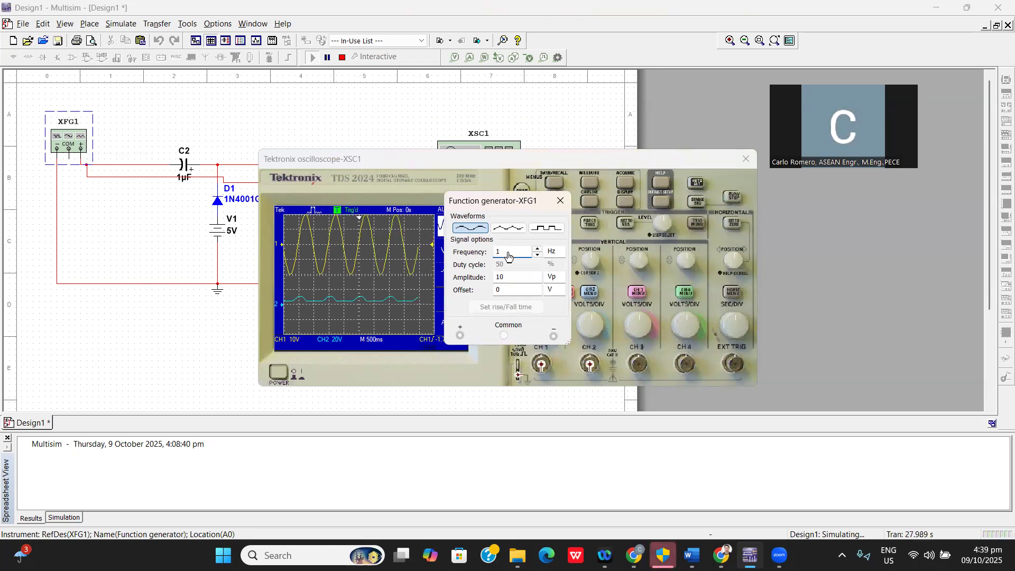
pyautogui.write('000')
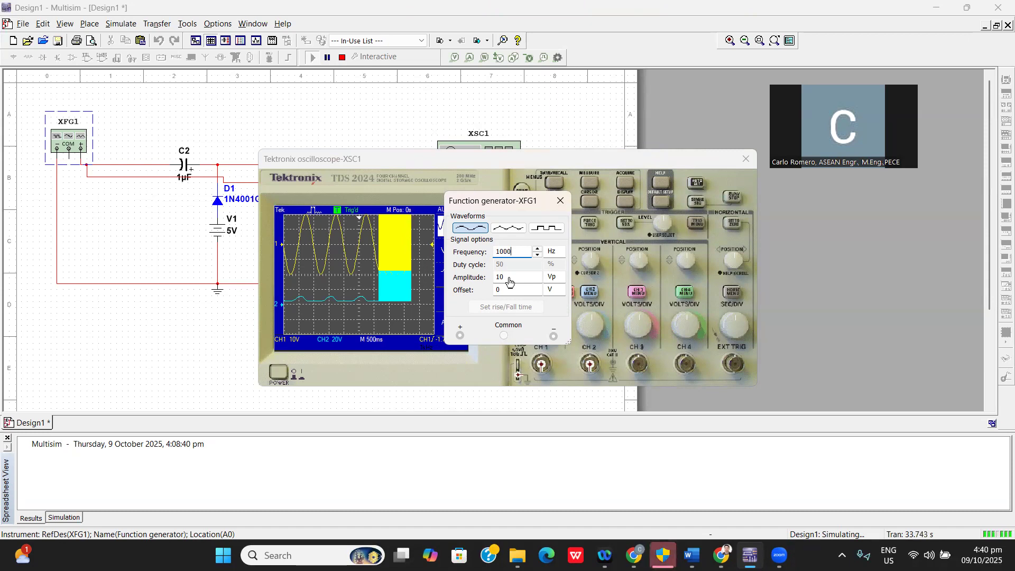
pyautogui.click(509, 281)
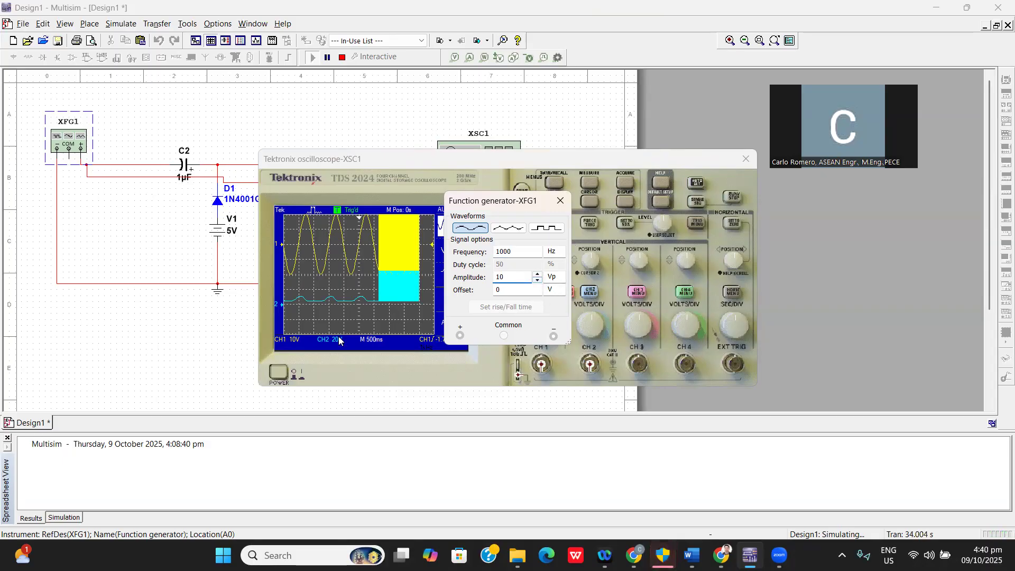
pyautogui.click(183, 359)
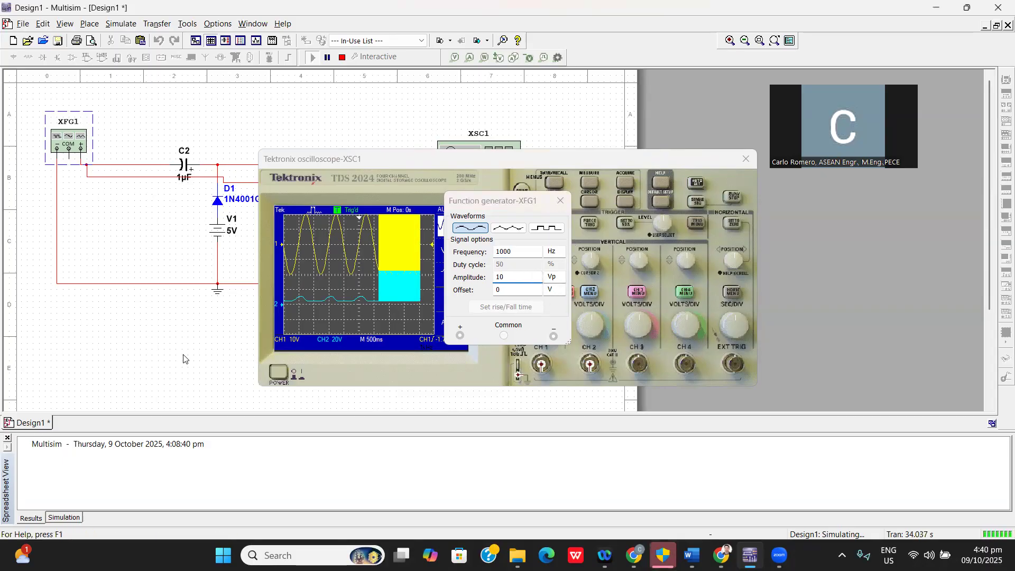
pyautogui.click(561, 203)
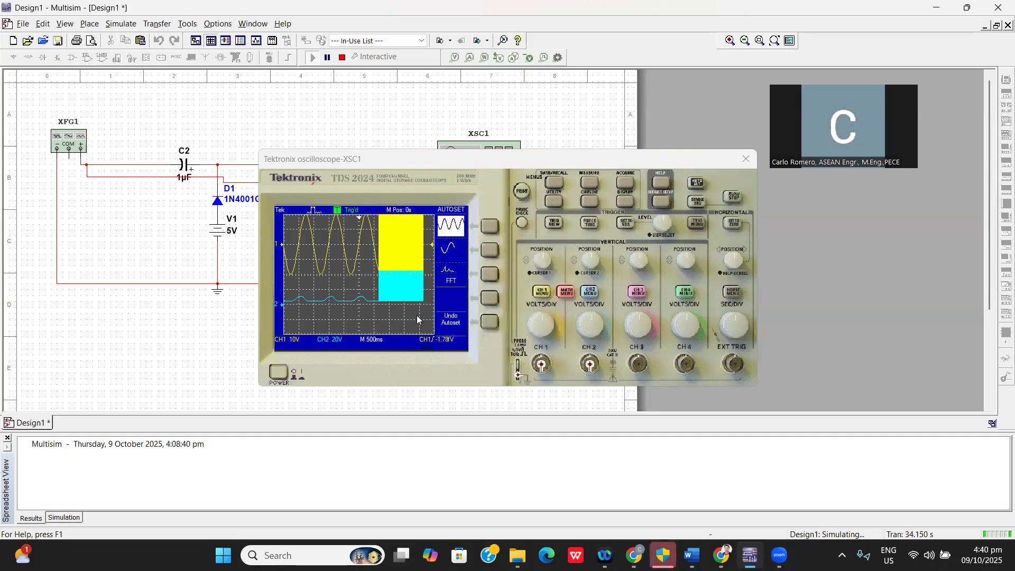
# Autoset the oscilloscope for the new frequency and set its time base to 1 ms per division.
pyautogui.moveTo(736, 319); pyautogui.dragTo(655, 345)
pyautogui.moveTo(680, 392); pyautogui.dragTo(715, 321)
pyautogui.click(697, 182)
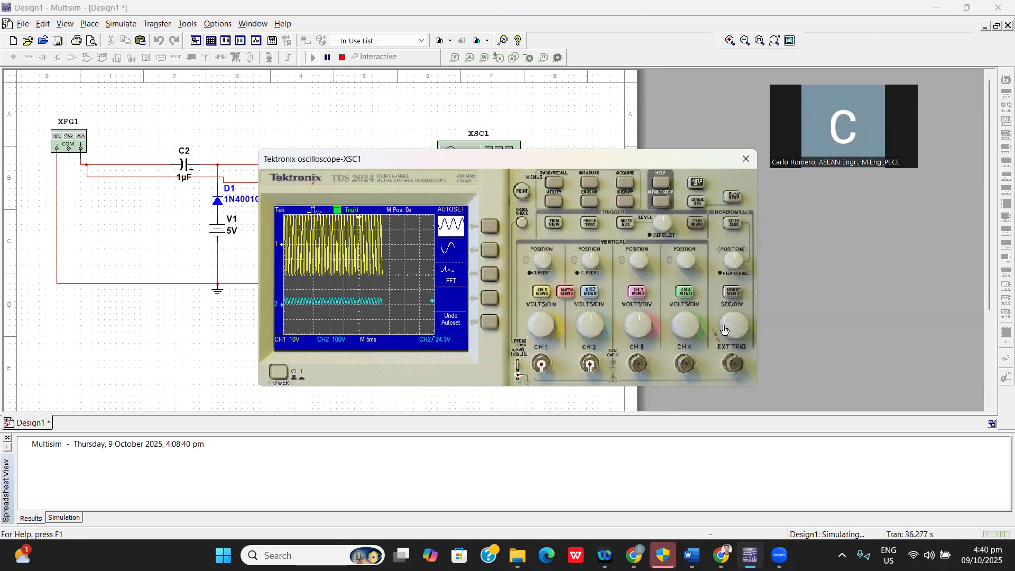
pyautogui.moveTo(730, 329)
pyautogui.mouseDown()
pyautogui.moveTo(735, 313)
pyautogui.moveTo(723, 328)
pyautogui.mouseUp()
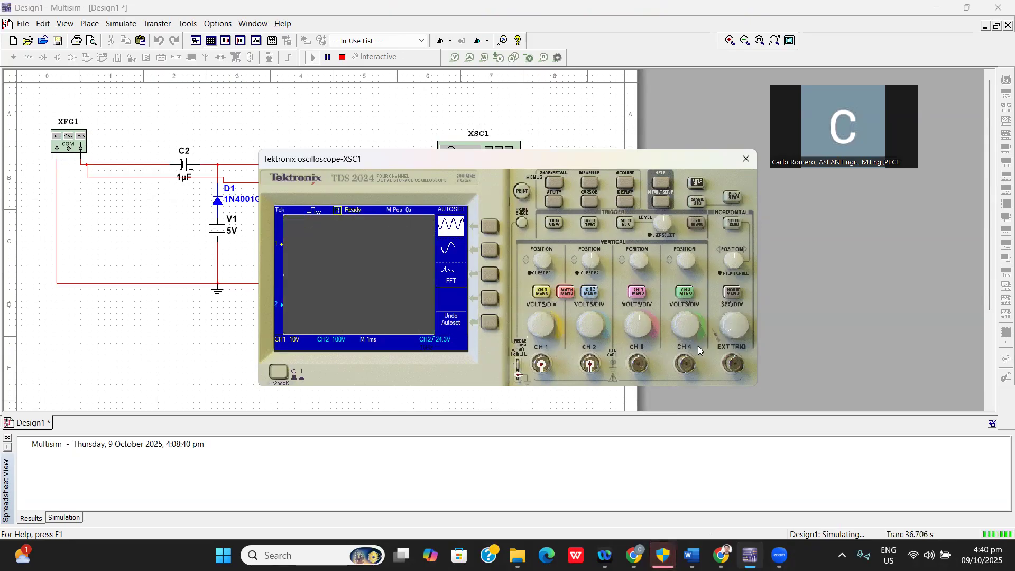
# Set the function generator's frequency to 100 Hz.
pyautogui.click(66, 141)
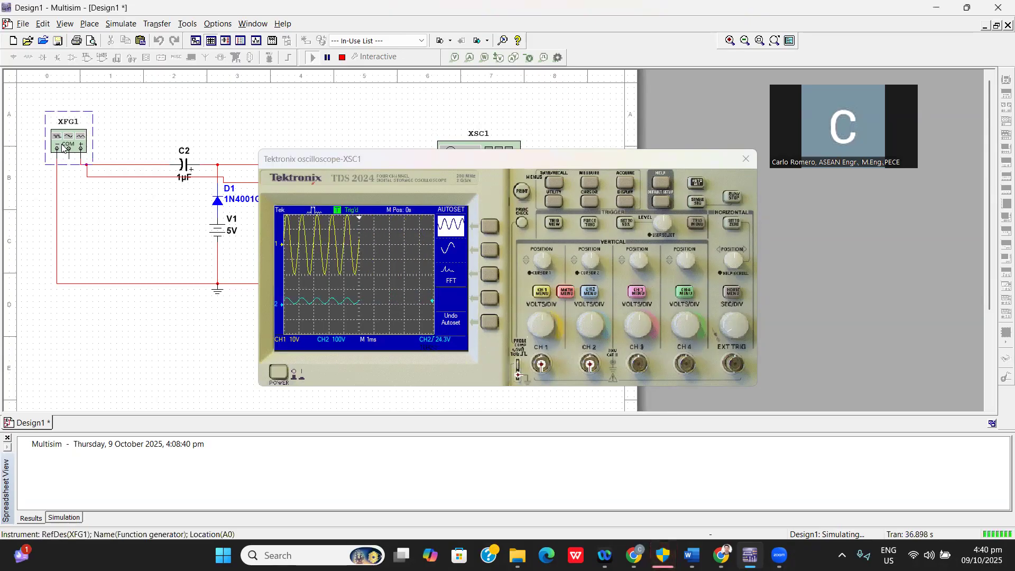
pyautogui.doubleClick(68, 138)
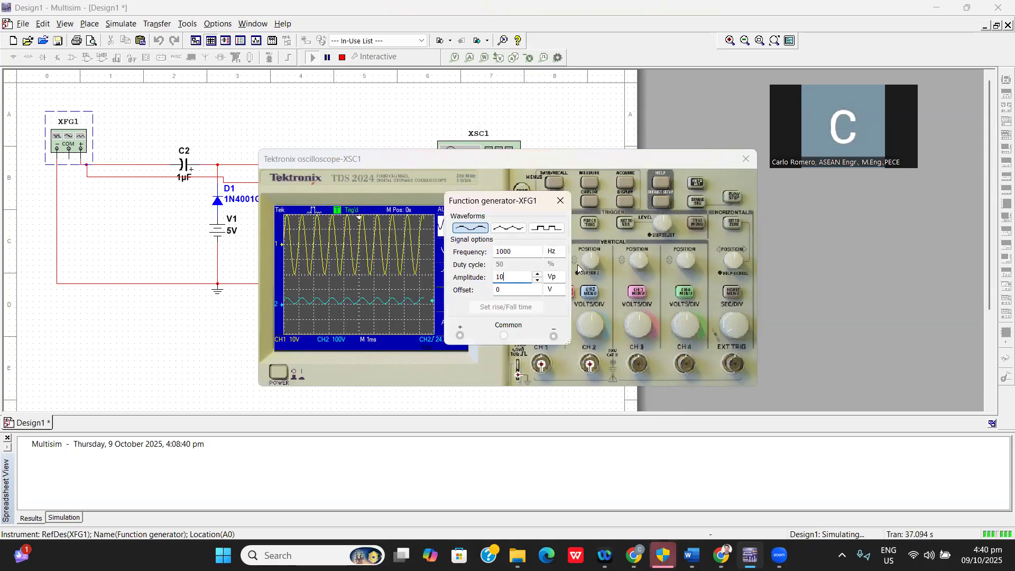
pyautogui.click(510, 252)
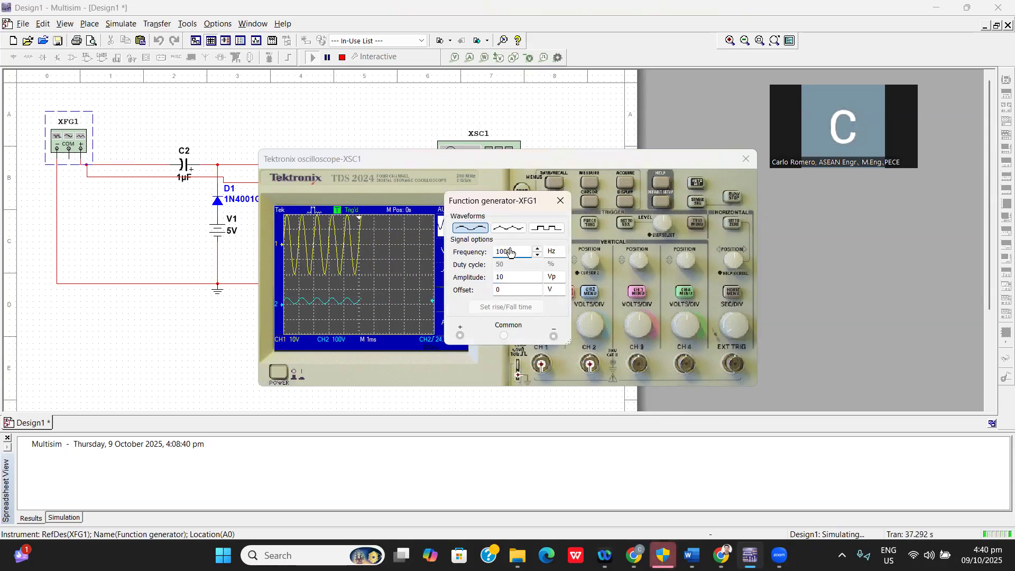
pyautogui.click(537, 255)
pyautogui.click(536, 255)
pyautogui.click(537, 256)
pyautogui.click(537, 255)
pyautogui.click(537, 255)
pyautogui.write('100')
pyautogui.click(311, 226)
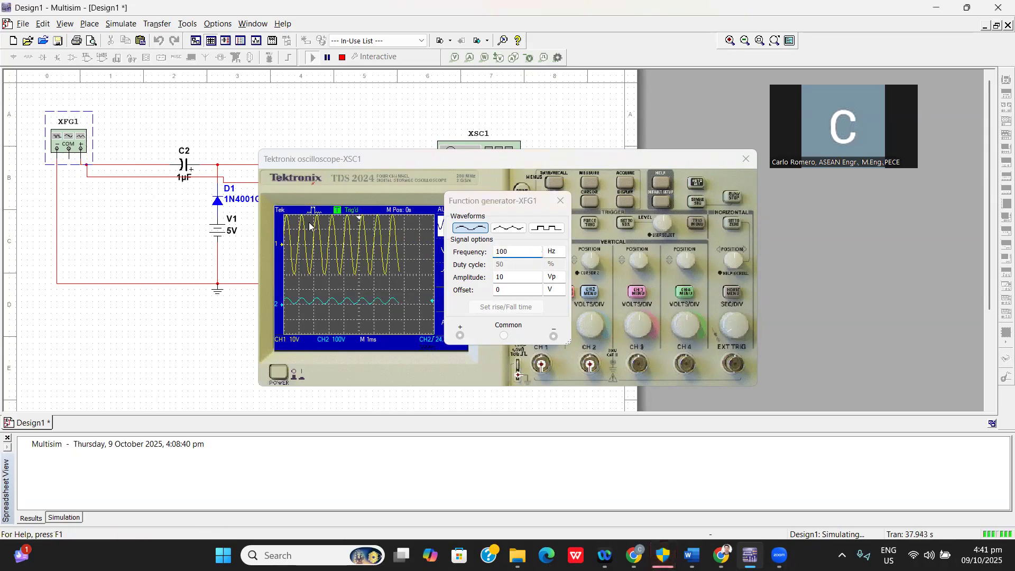
pyautogui.click(298, 95)
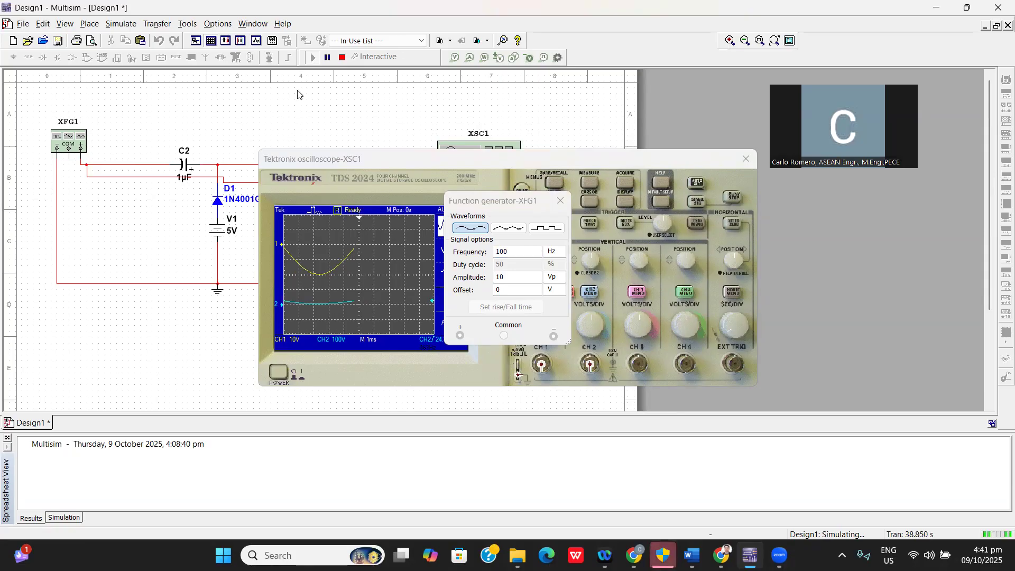
# Restart the simulation and autoset the oscilloscope for the 100 Hz signal.
pyautogui.click(341, 57)
pyautogui.click(311, 58)
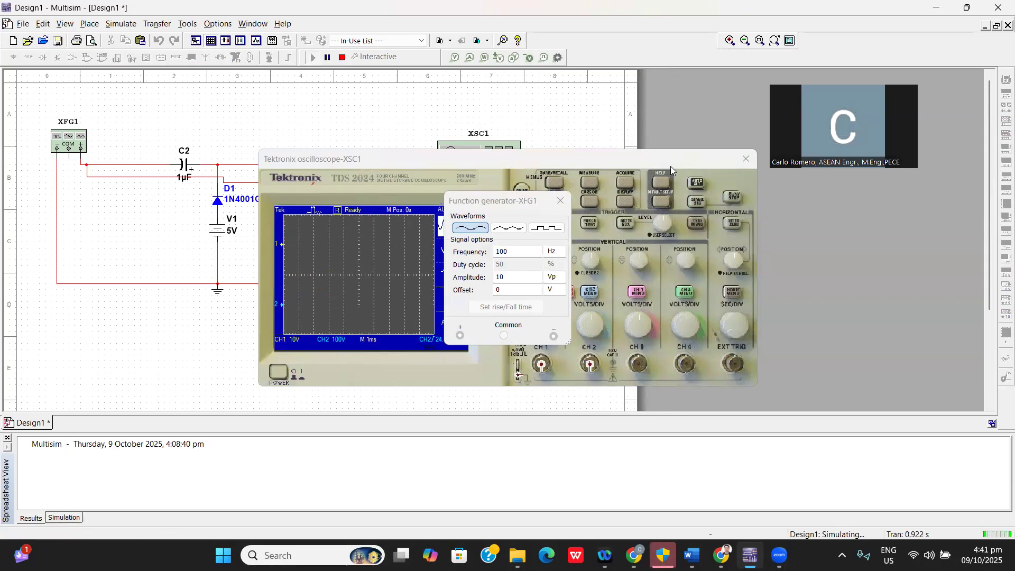
pyautogui.click(697, 182)
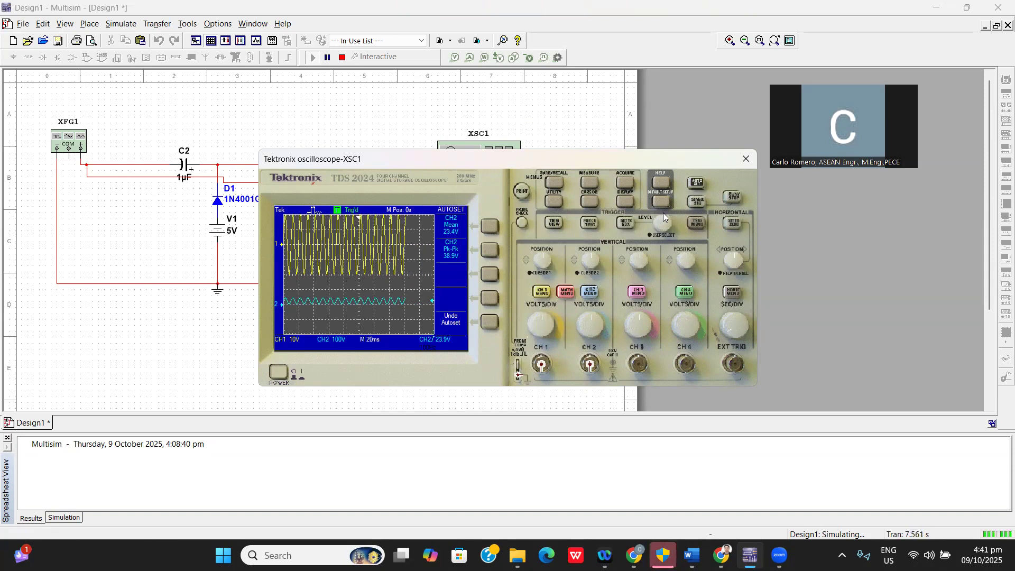
# Set the function generator's frequency to 1 Hz and autoset the oscilloscope.
pyautogui.doubleClick(60, 142)
pyautogui.doubleClick(512, 252)
pyautogui.write('1')
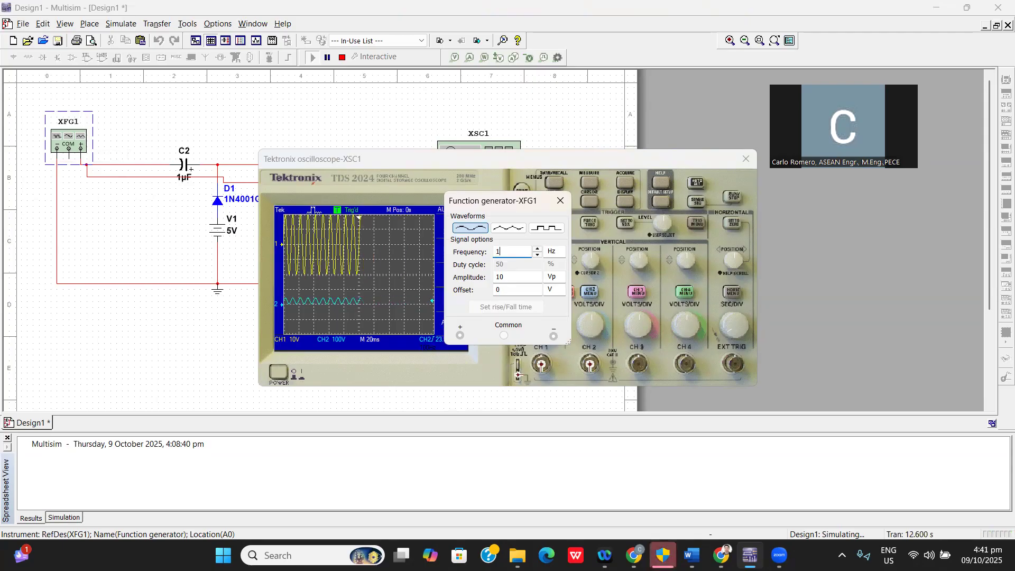
pyautogui.click(160, 362)
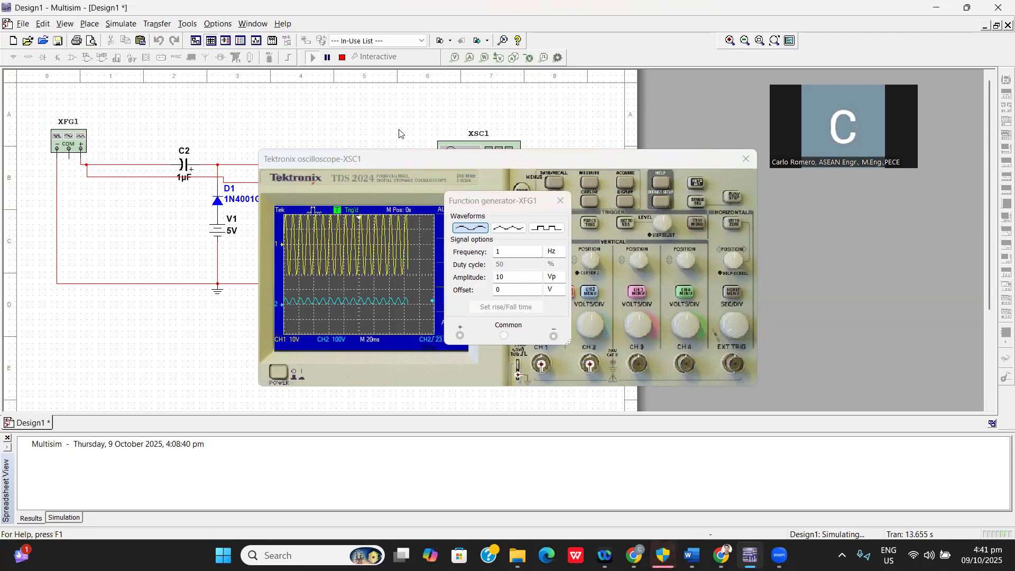
pyautogui.click(693, 185)
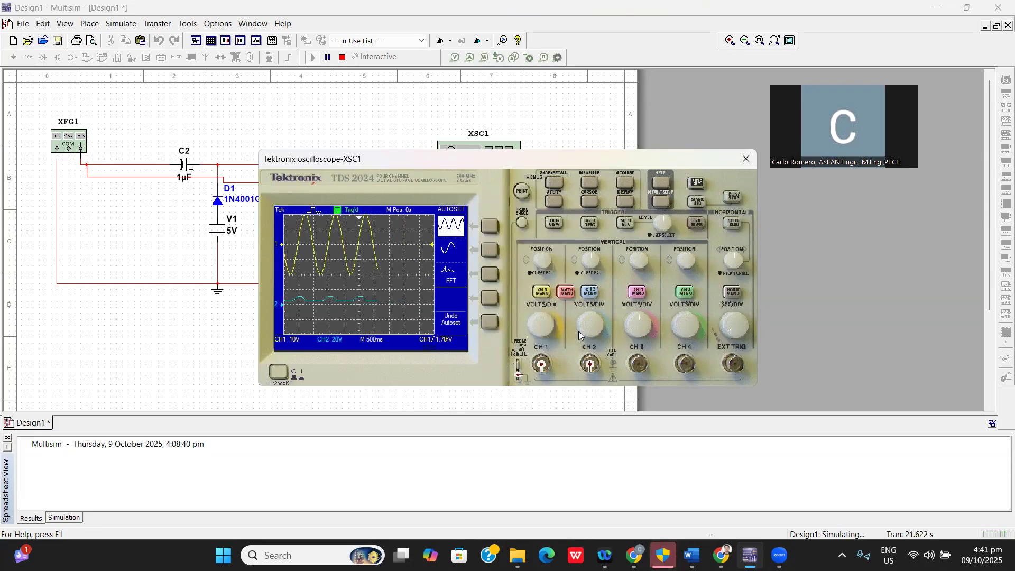
# Set oscilloscope channel 2 to 5 V per division at vertical position -4.4 divisions and close both instrument windows.
pyautogui.moveTo(592, 319); pyautogui.dragTo(579, 318)
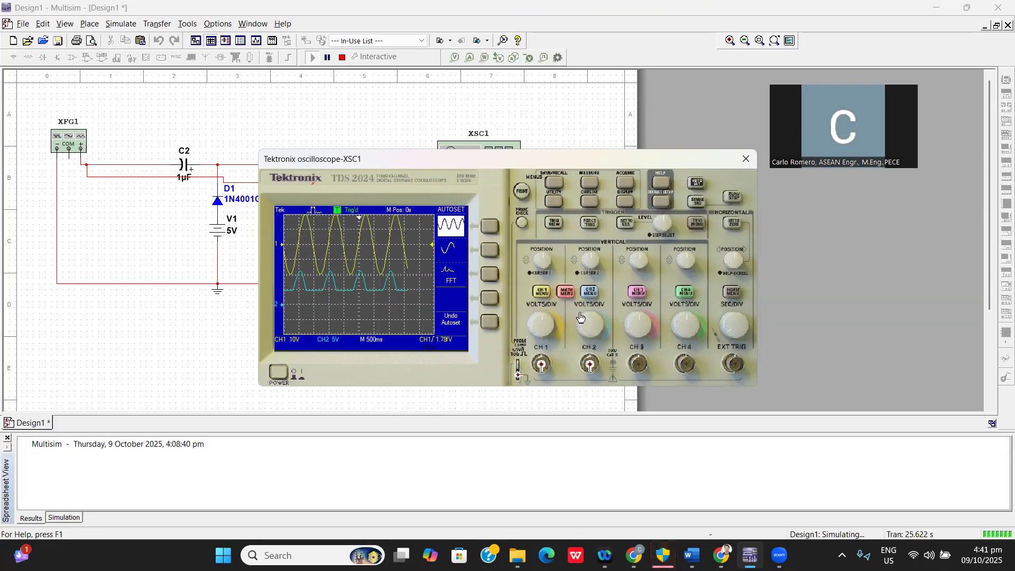
pyautogui.moveTo(590, 260)
pyautogui.mouseDown()
pyautogui.moveTo(601, 267)
pyautogui.moveTo(569, 280)
pyautogui.moveTo(622, 315)
pyautogui.moveTo(569, 323)
pyautogui.moveTo(550, 283)
pyautogui.moveTo(596, 295)
pyautogui.moveTo(560, 301)
pyautogui.moveTo(539, 259)
pyautogui.moveTo(598, 329)
pyautogui.moveTo(528, 325)
pyautogui.moveTo(539, 264)
pyautogui.moveTo(581, 285)
pyautogui.moveTo(560, 312)
pyautogui.moveTo(533, 236)
pyautogui.moveTo(526, 242)
pyautogui.mouseUp()
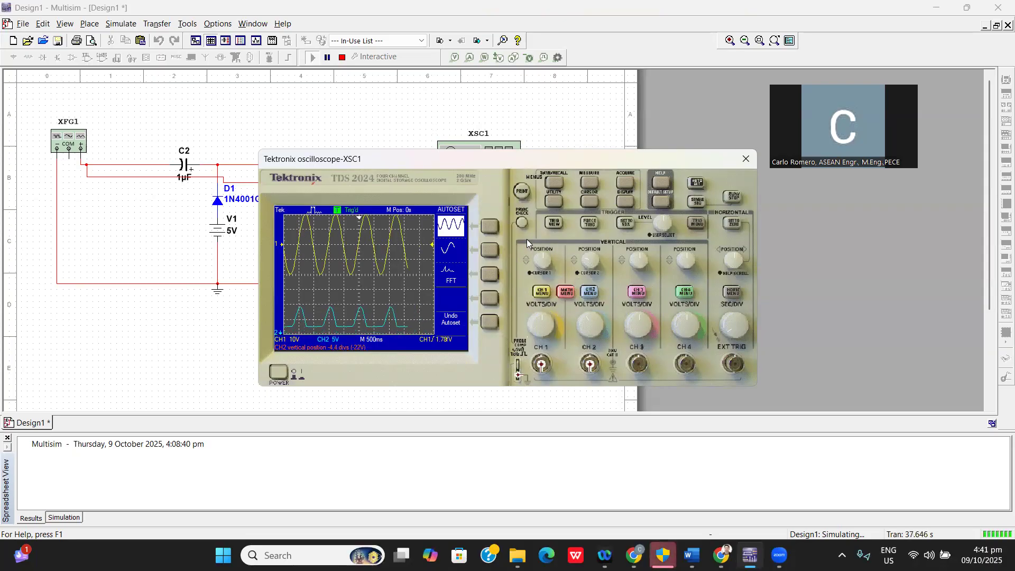
pyautogui.click(744, 159)
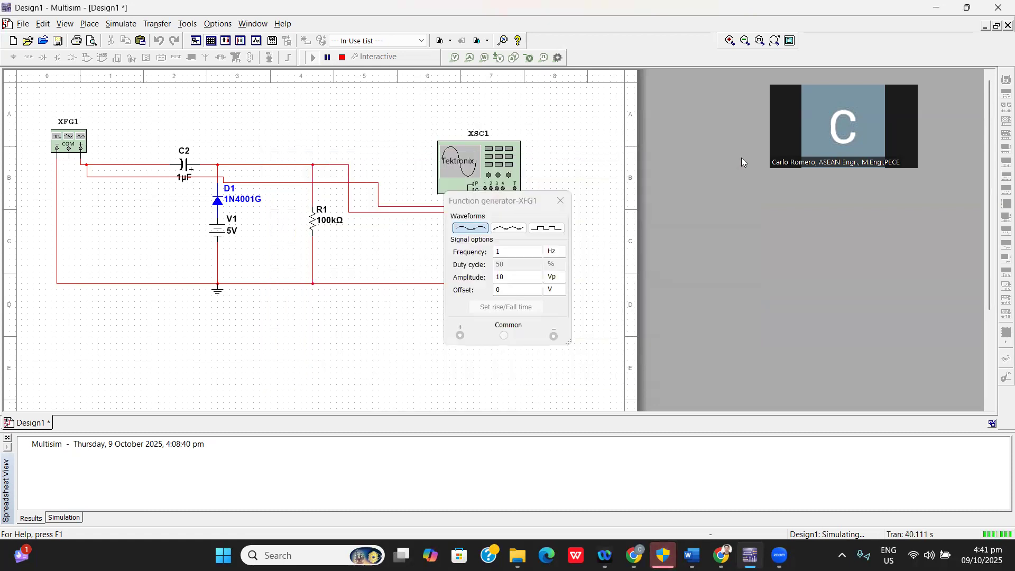
pyautogui.doubleClick(71, 140)
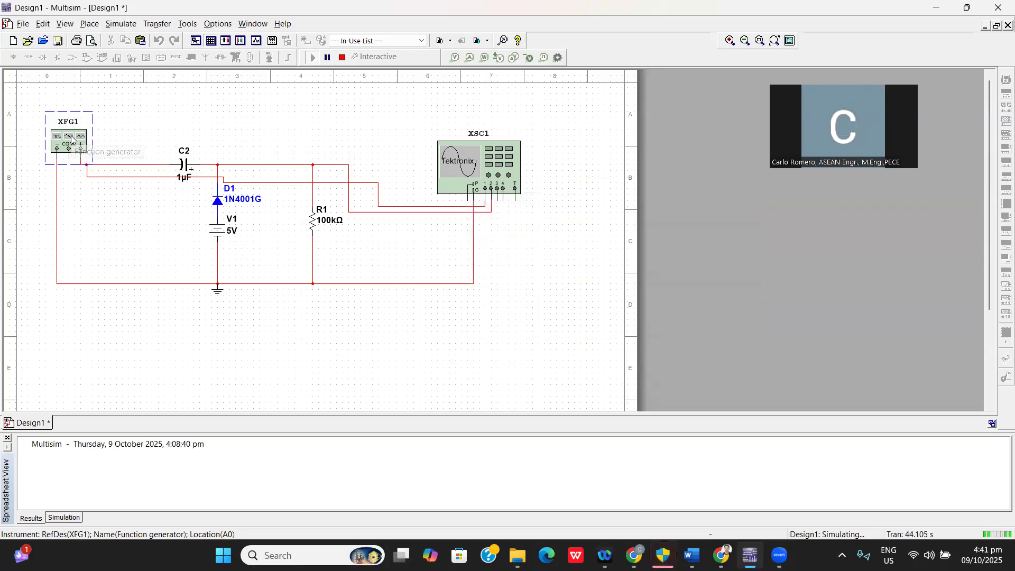
# Stop the simulation and check the function generator's waveform, frequency and amplitude settings.
pyautogui.click(342, 57)
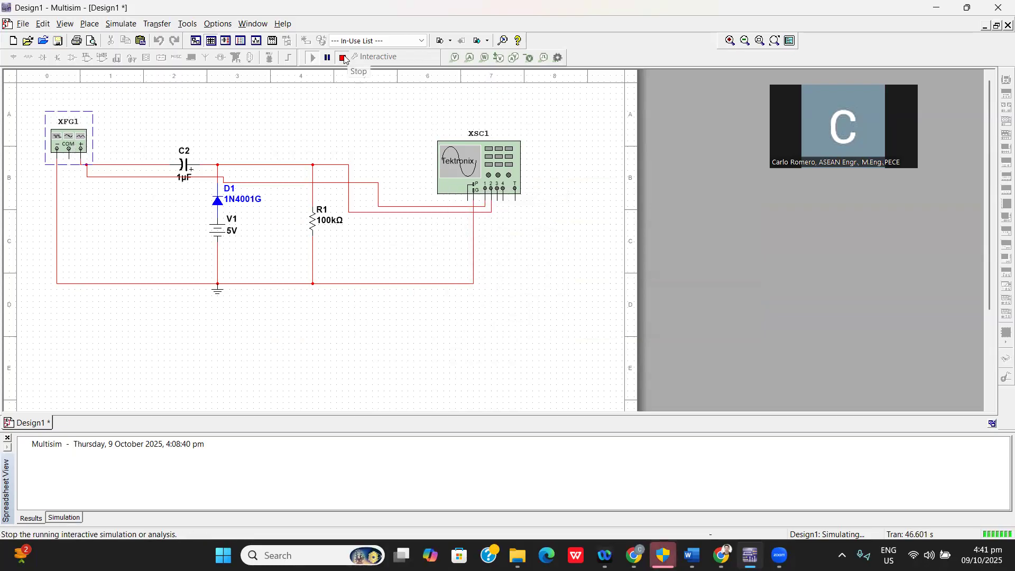
pyautogui.doubleClick(75, 138)
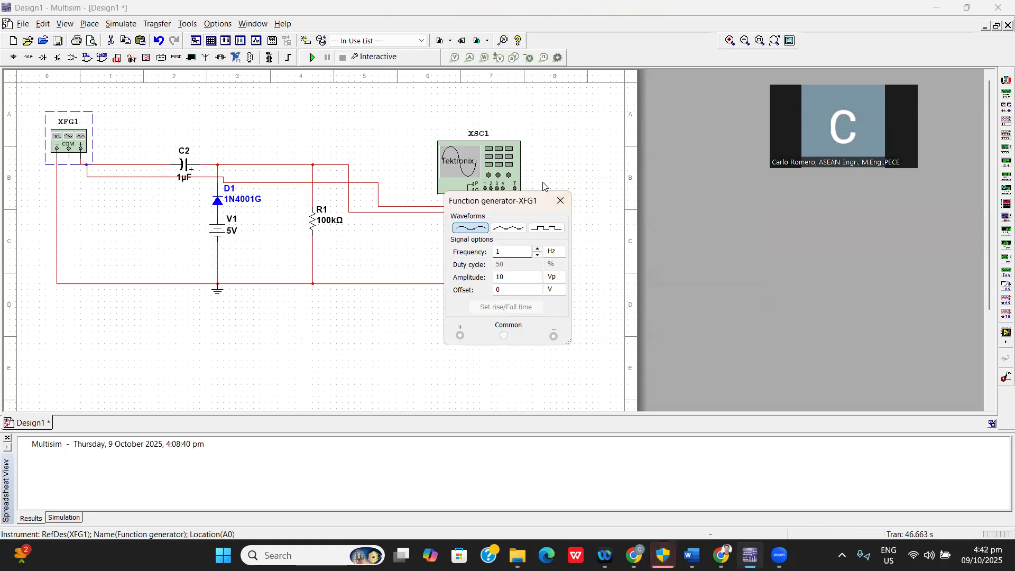
pyautogui.click(613, 155)
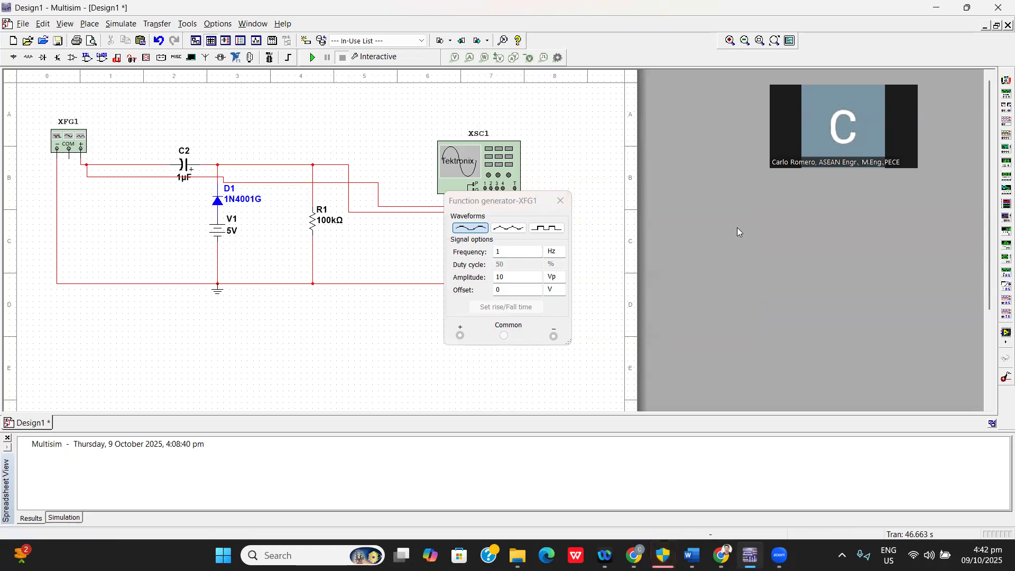
pyautogui.click(560, 201)
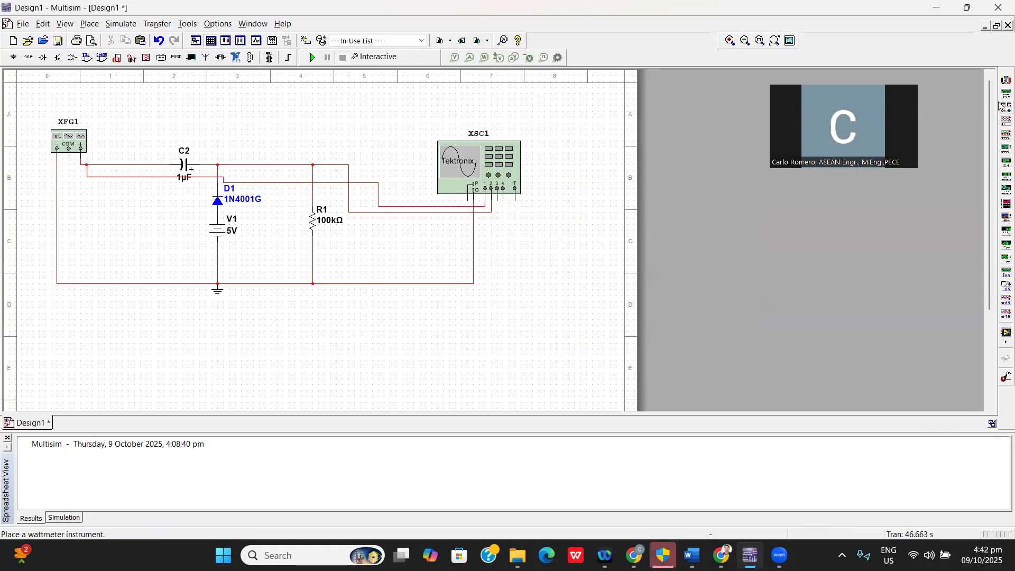
# Wire a multimeter across the 100 kΩ load resistor and run the simulation to show its DC voltage reading.
pyautogui.click(1006, 80)
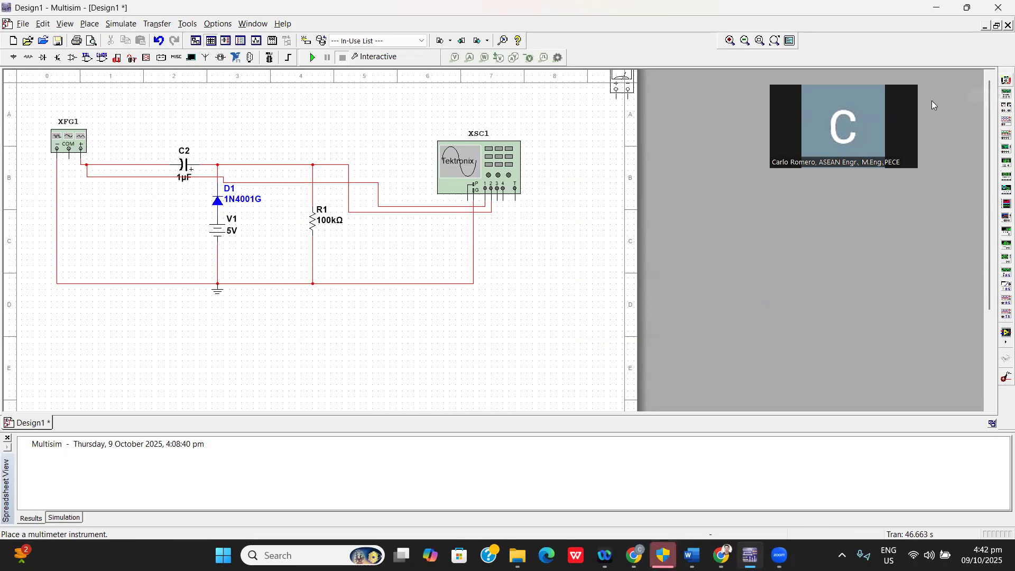
pyautogui.click(403, 247)
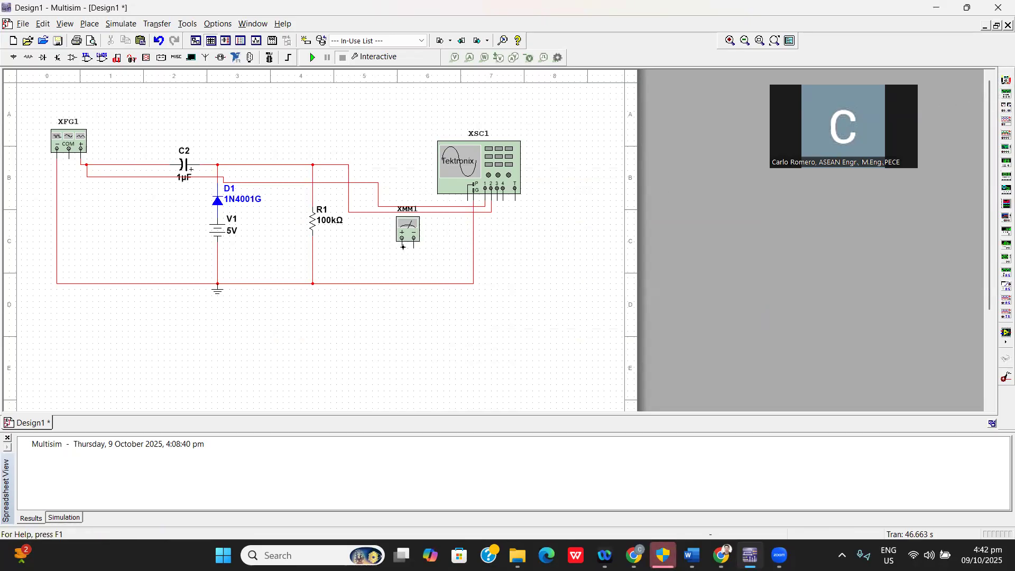
pyautogui.click(403, 246)
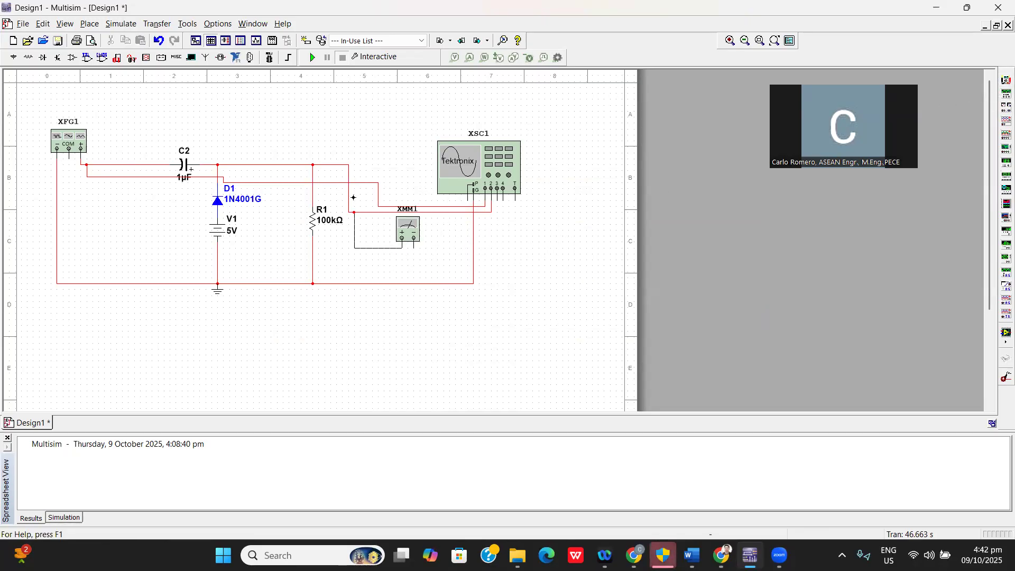
pyautogui.click(341, 165)
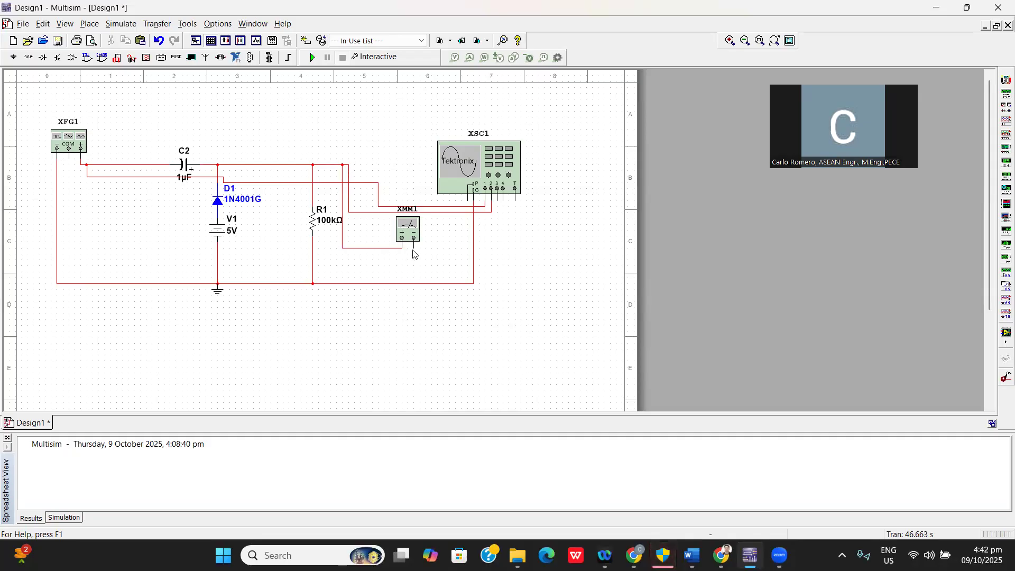
pyautogui.click(414, 283)
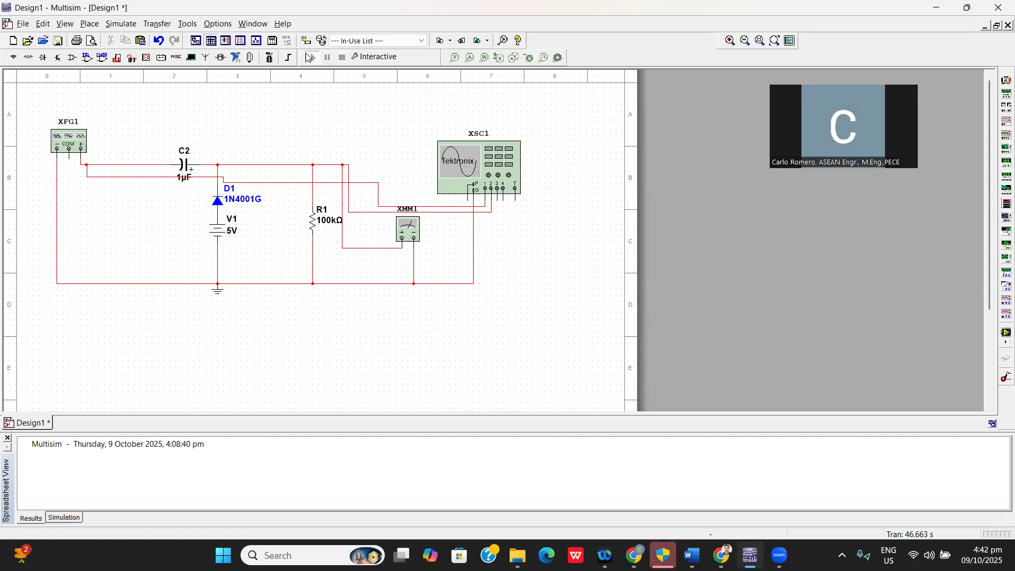
pyautogui.click(310, 57)
pyautogui.doubleClick(406, 231)
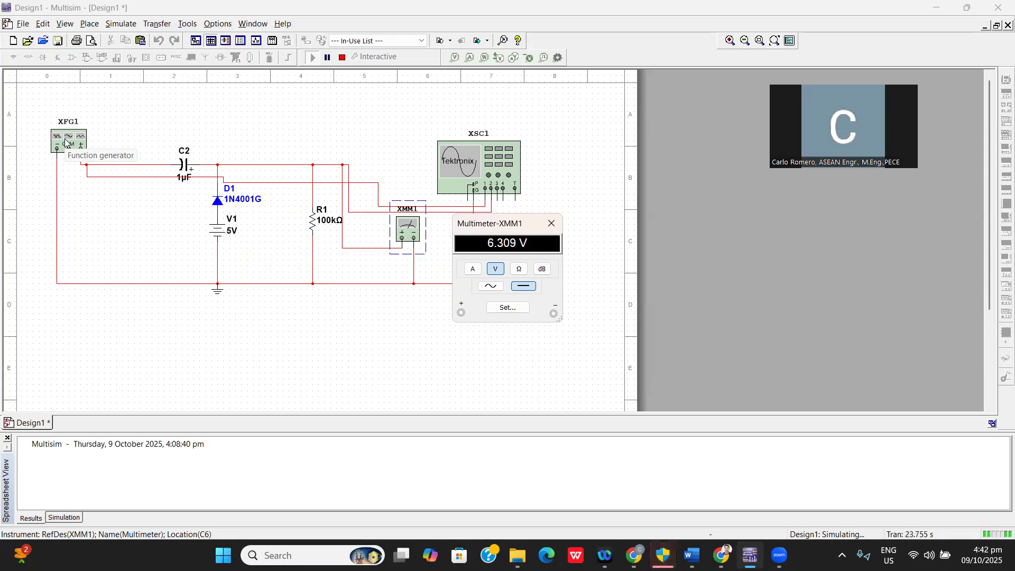
# Review the signal settings of the function generator and the value, display and label properties of capacitor C2.
pyautogui.click(180, 160)
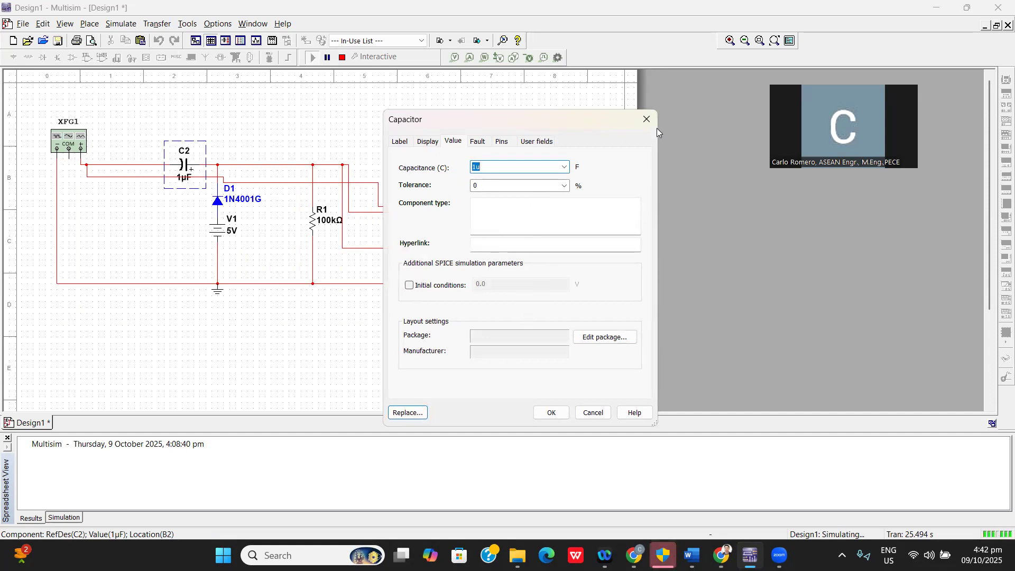
pyautogui.click(647, 118)
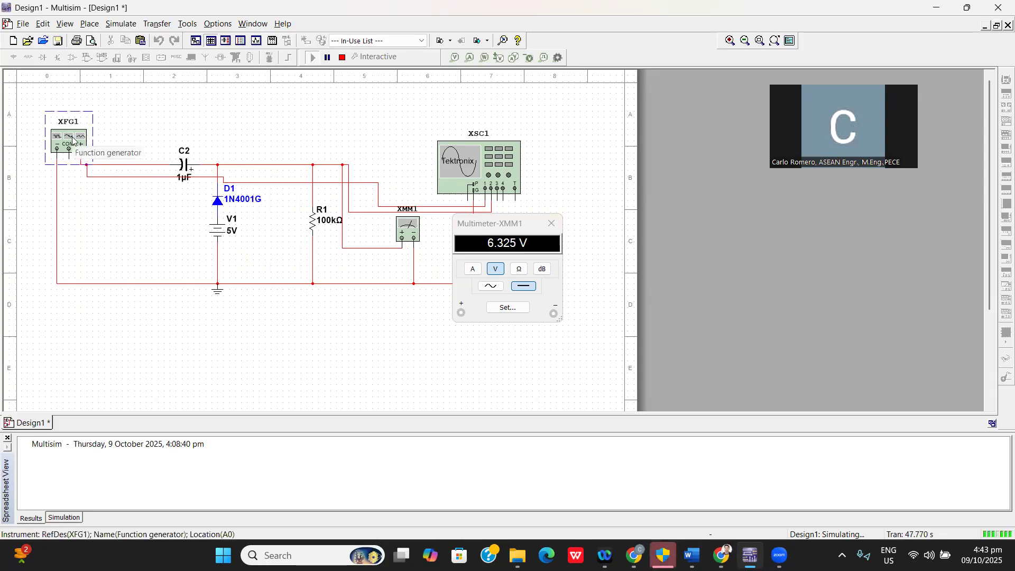
pyautogui.doubleClick(72, 140)
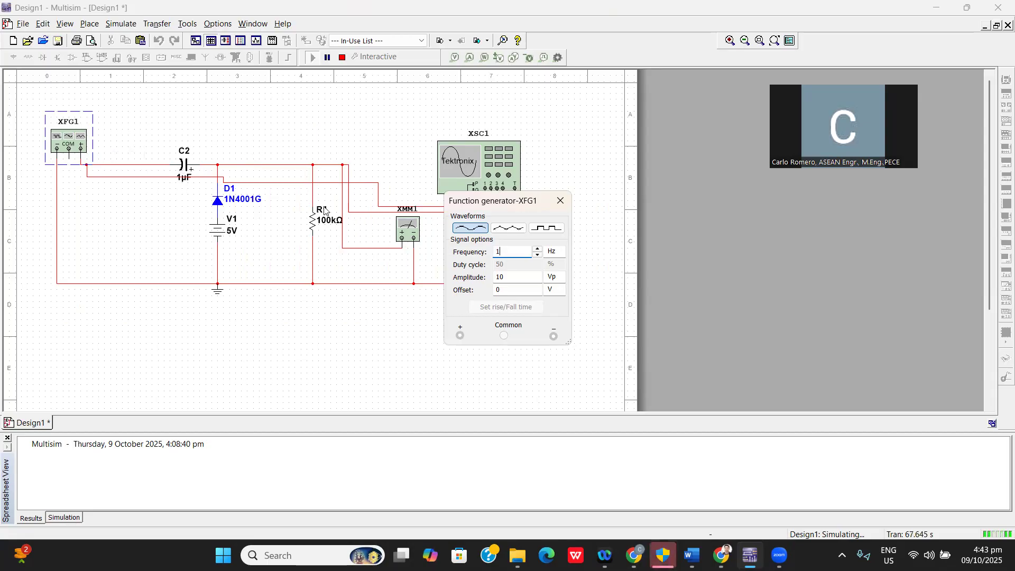
pyautogui.click(183, 167)
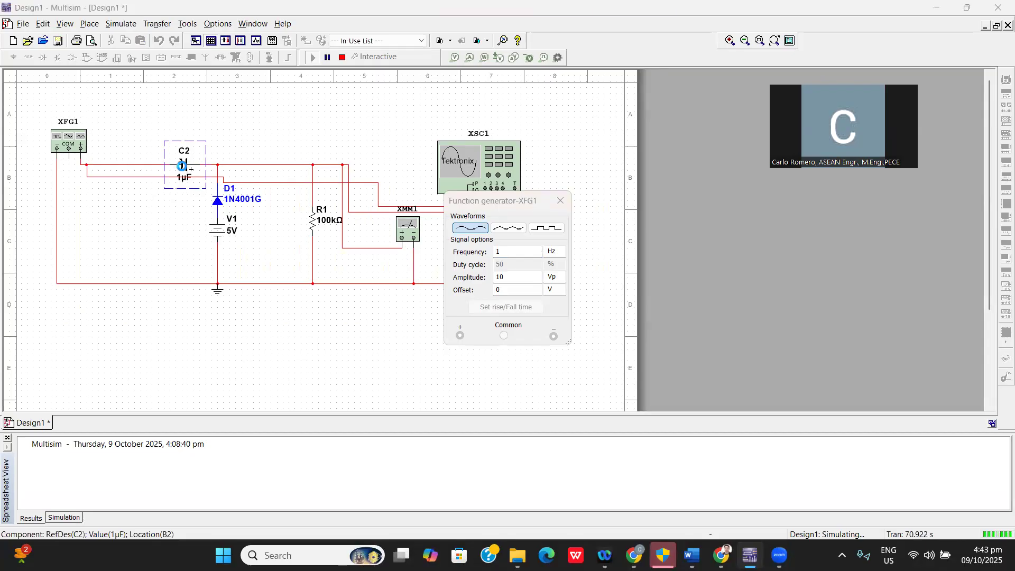
pyautogui.doubleClick(183, 168)
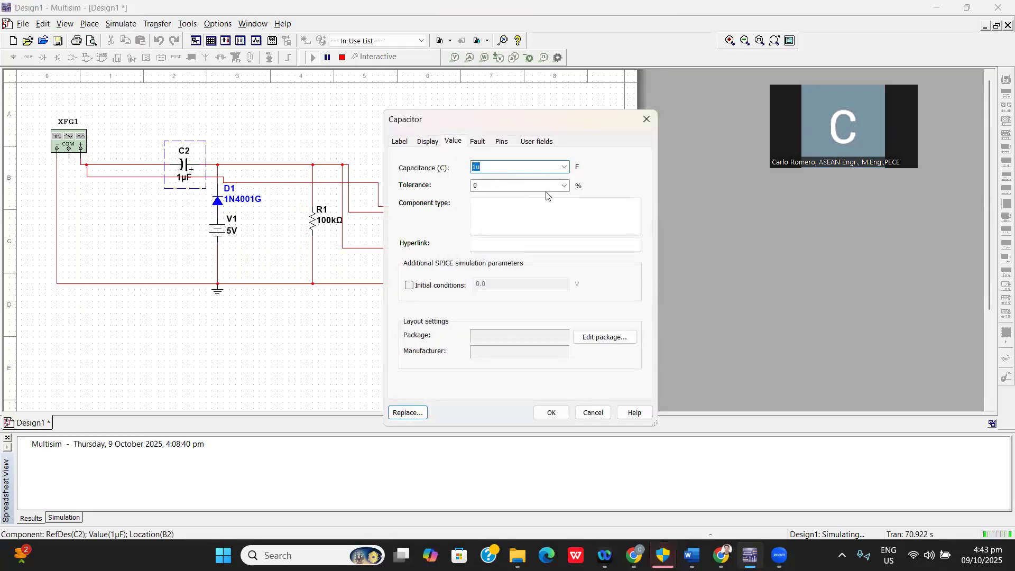
pyautogui.click(427, 141)
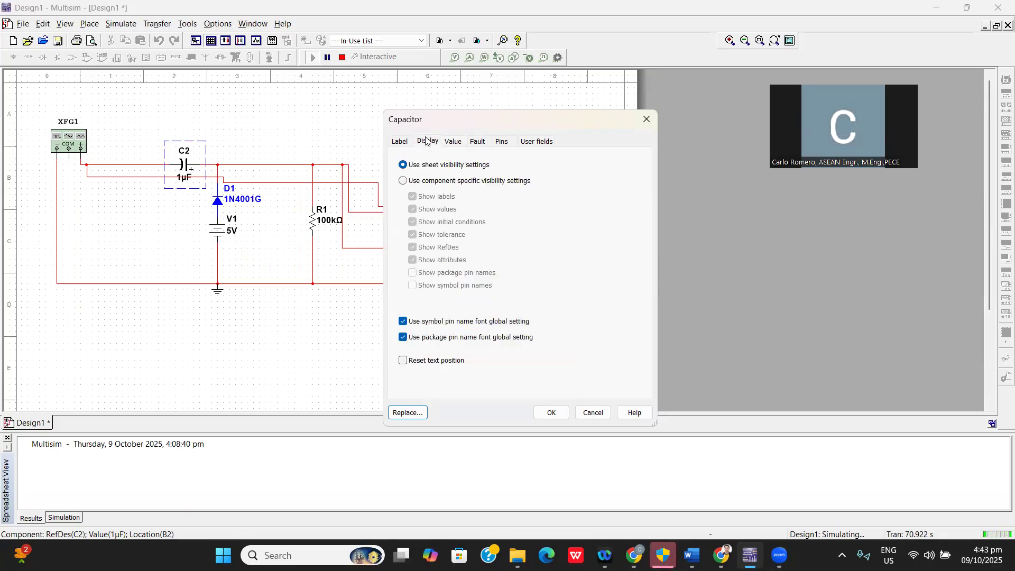
pyautogui.click(406, 142)
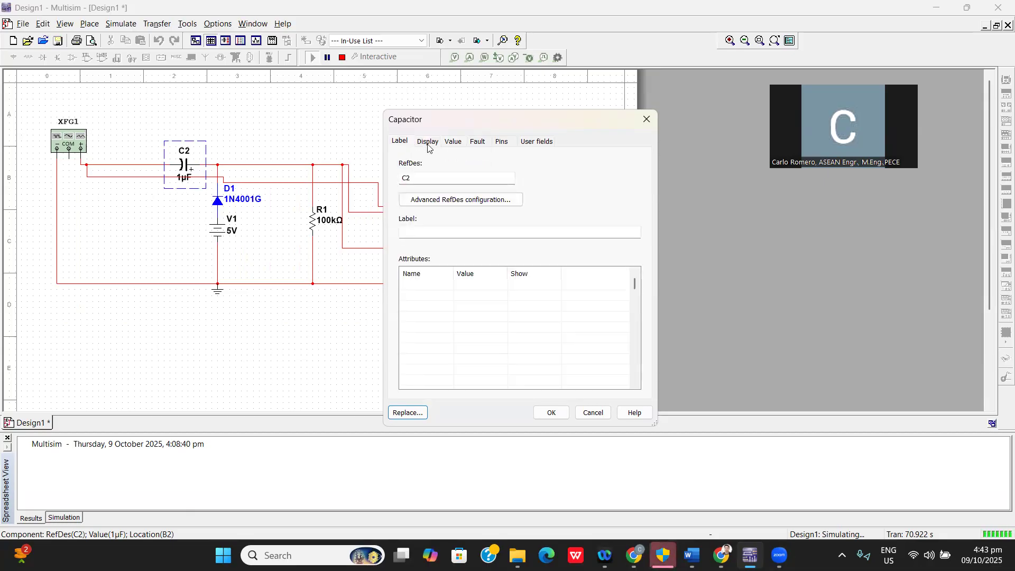
pyautogui.click(455, 148)
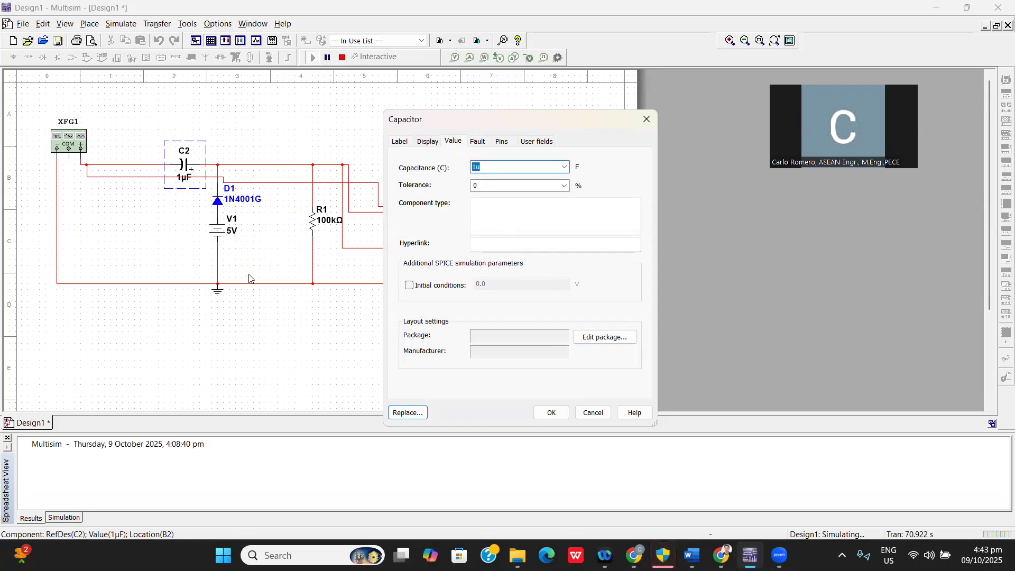
pyautogui.click(645, 119)
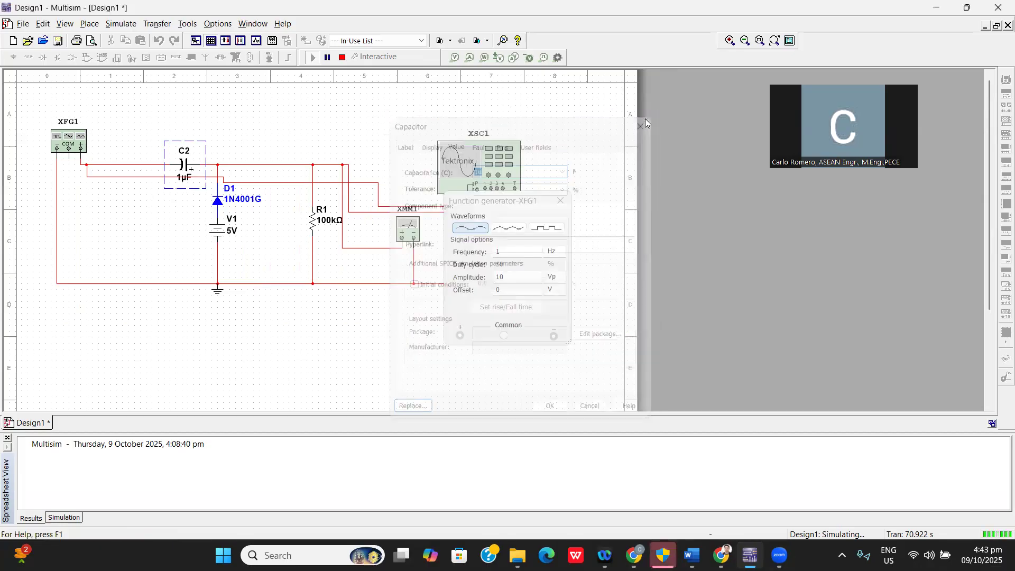
pyautogui.click(561, 202)
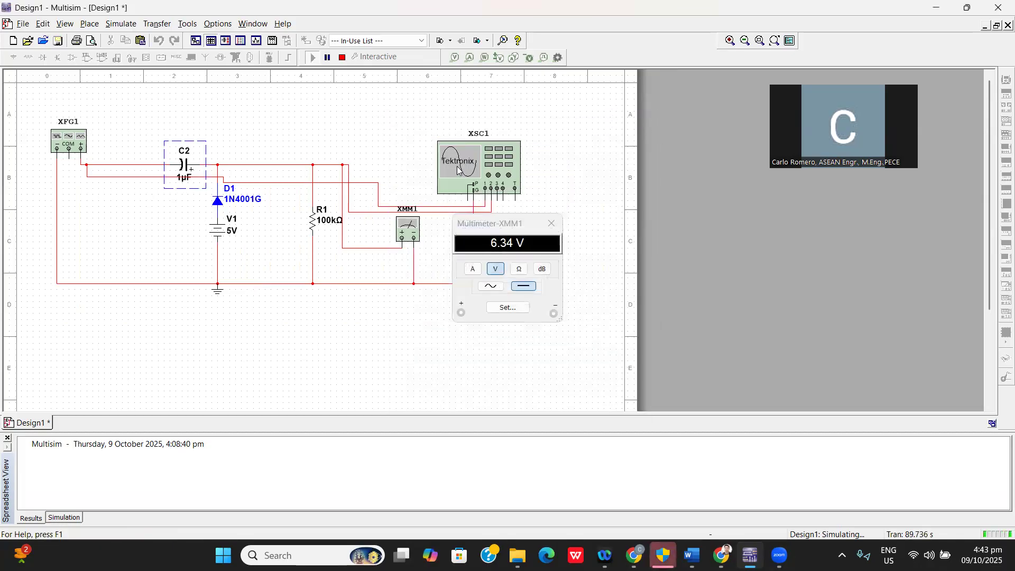
# Switch the function generator to a square wave with the oscilloscope open and autoset the oscilloscope.
pyautogui.doubleClick(451, 164)
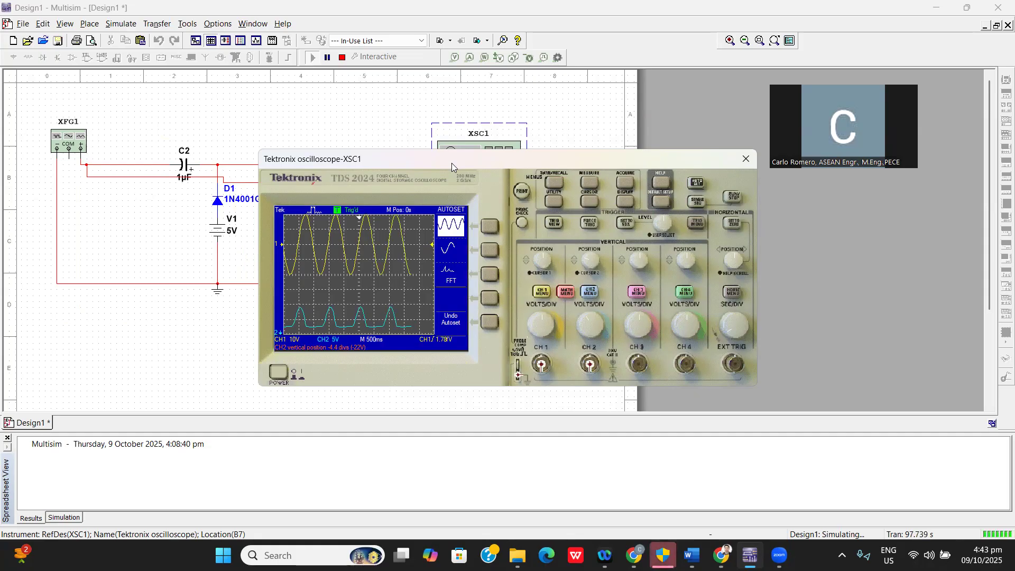
pyautogui.click(65, 141)
pyautogui.doubleClick(65, 141)
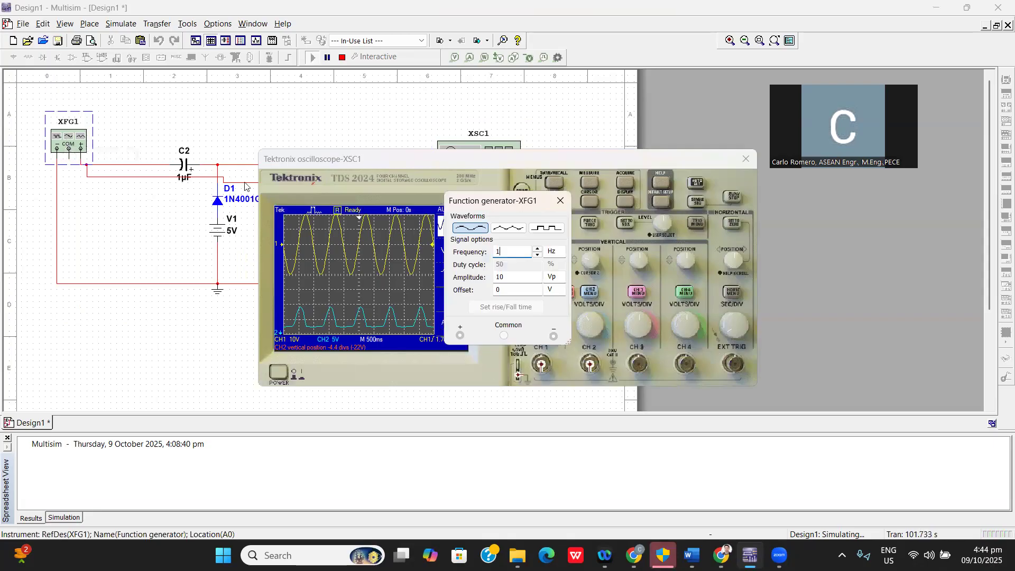
pyautogui.click(560, 231)
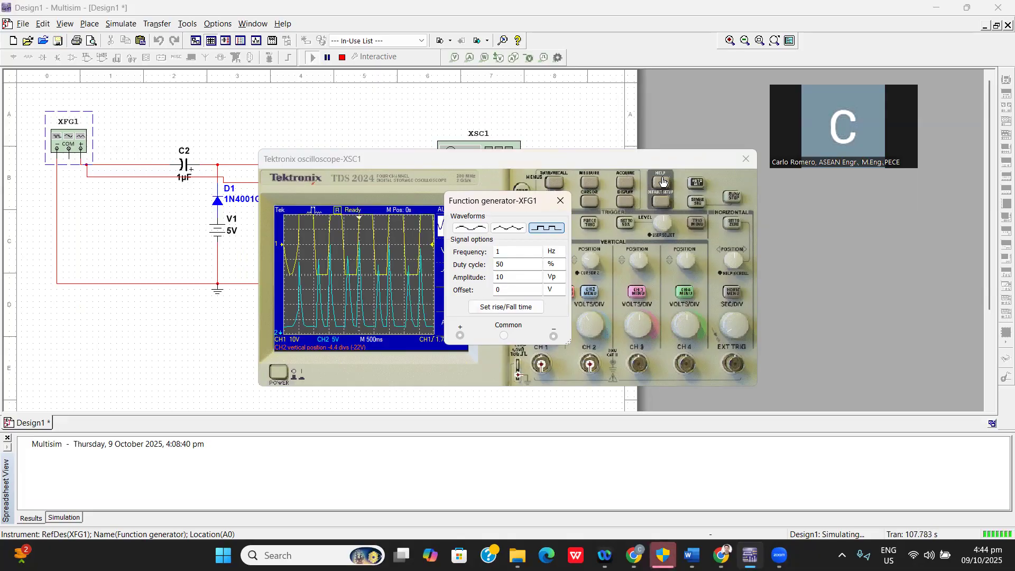
pyautogui.click(698, 186)
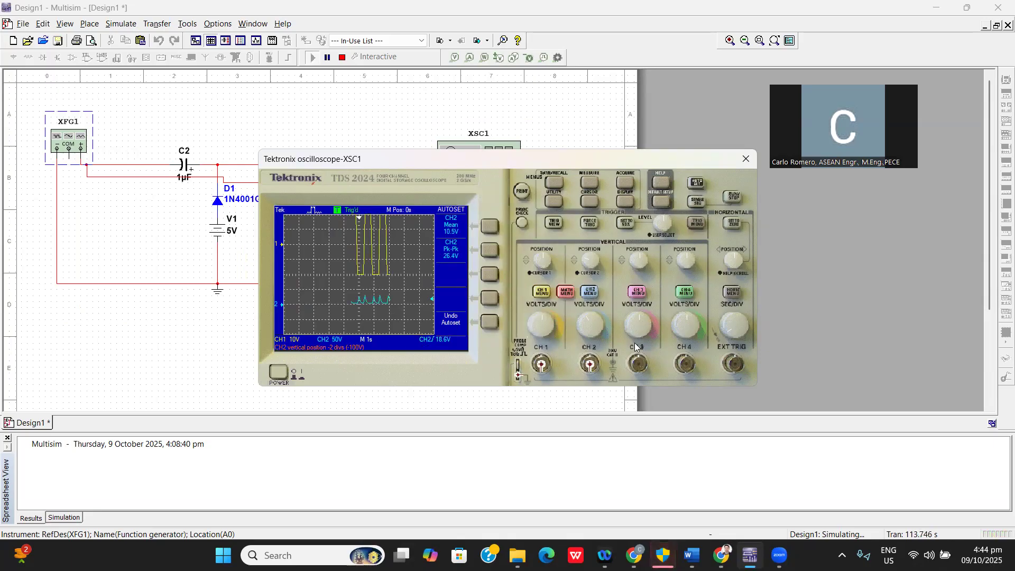
# Set the square wave's frequency to 10 Hz on the function generator.
pyautogui.doubleClick(67, 139)
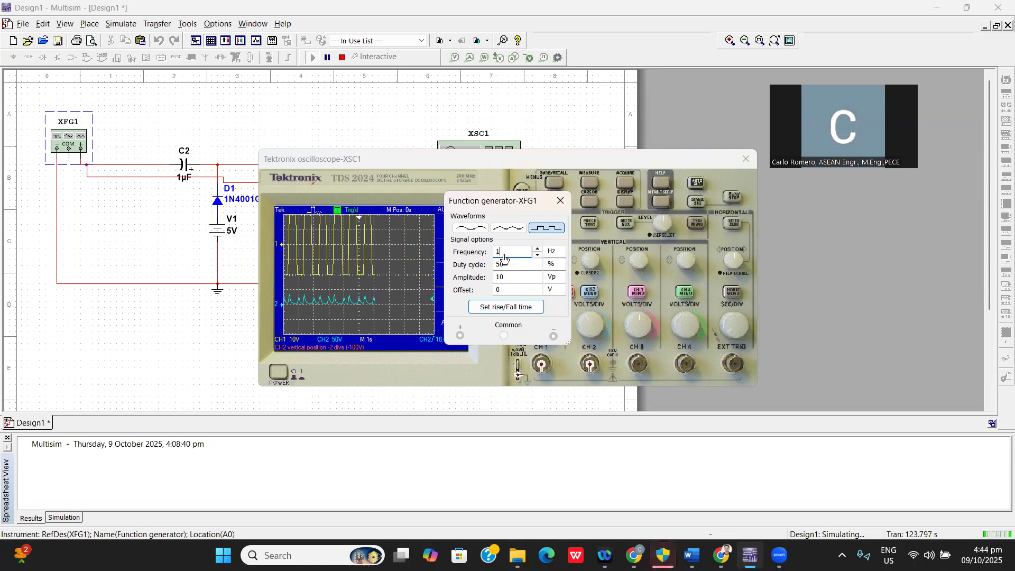
pyautogui.write('0')
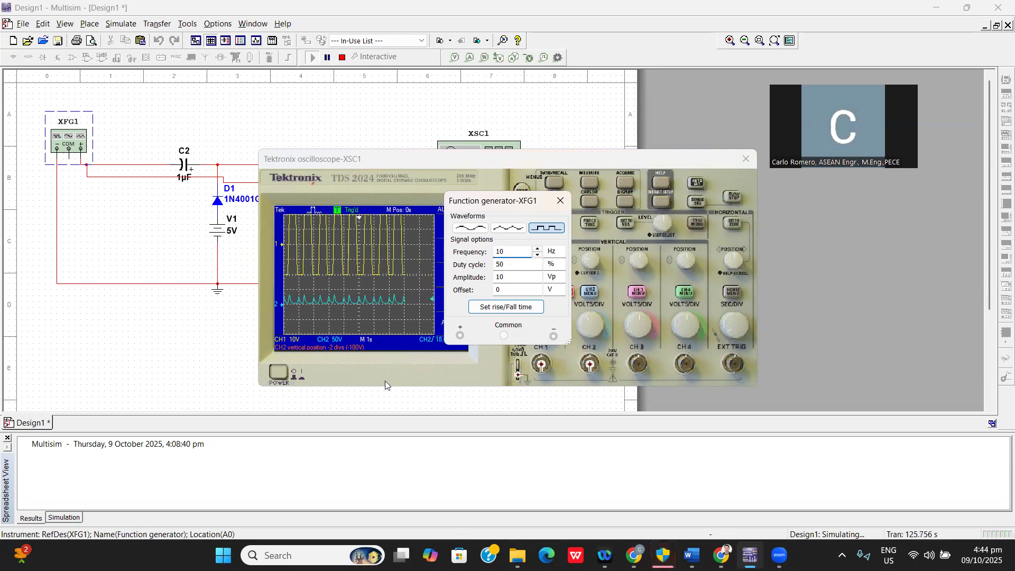
pyautogui.click(140, 385)
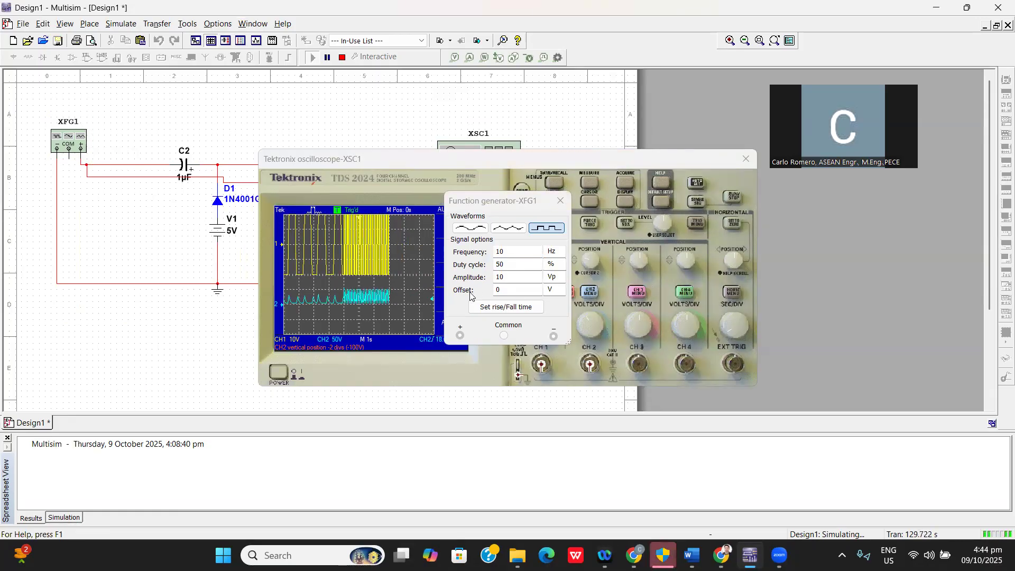
# Set the square wave's frequency to 1 Hz and autoset the oscilloscope.
pyautogui.doubleClick(501, 253)
pyautogui.write('1')
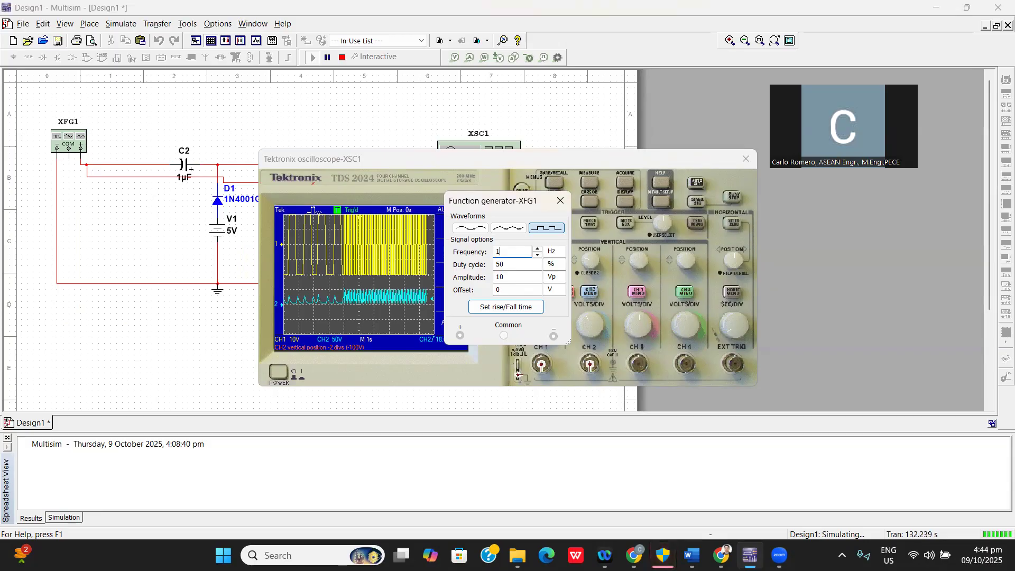
pyautogui.click(696, 182)
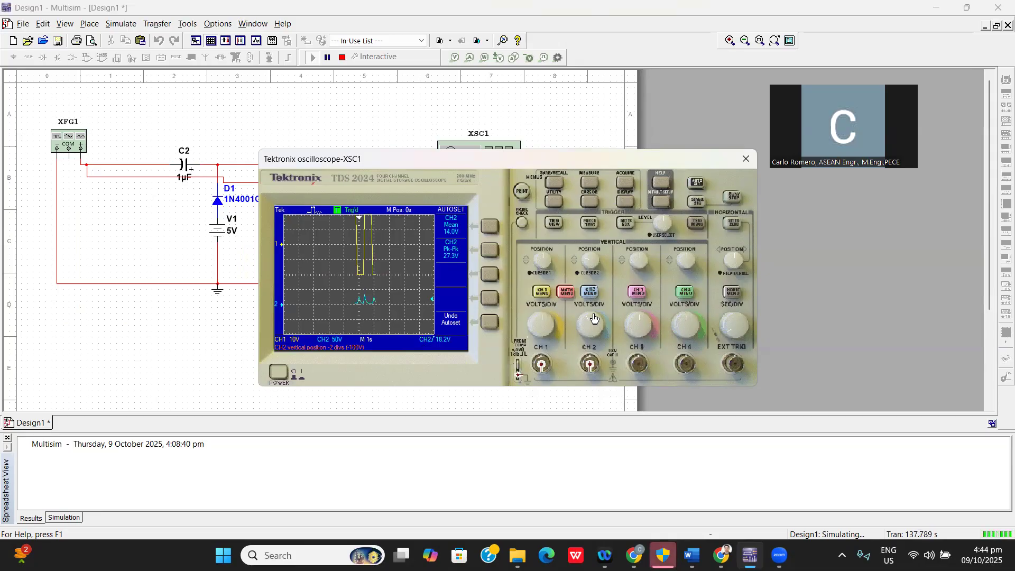
# Set the oscilloscope's vertical scale to 50 V per division on channel 1 and 20 V per division on channel 2.
pyautogui.click(538, 320)
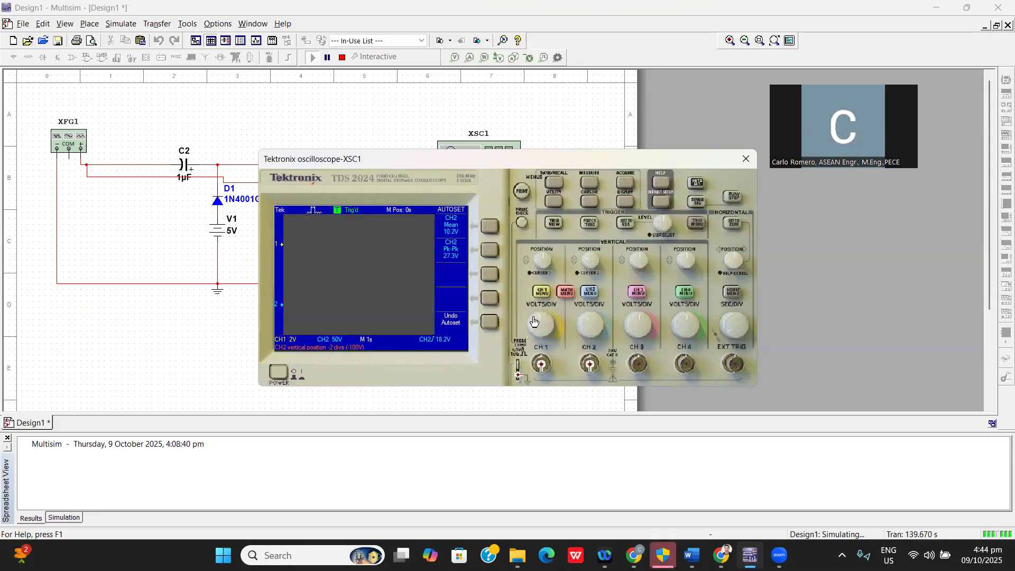
pyautogui.click(547, 315)
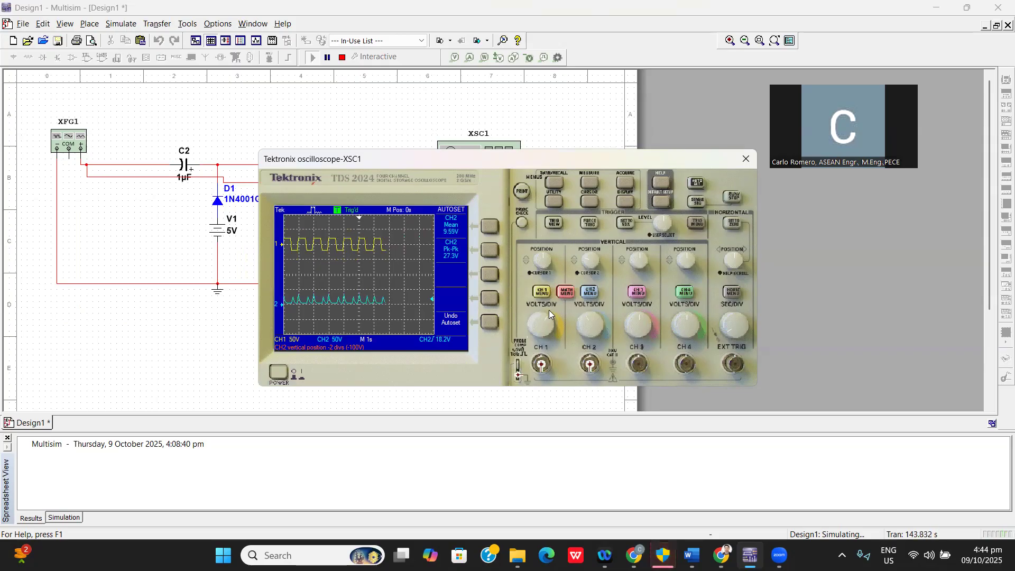
pyautogui.click(590, 321)
pyautogui.click(589, 321)
pyautogui.click(588, 324)
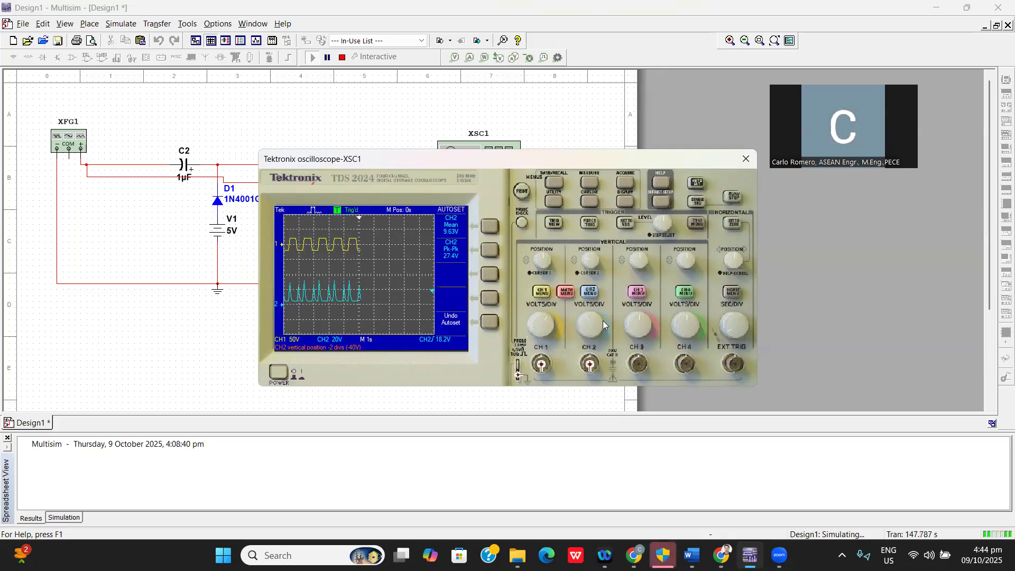
# Set the oscilloscope's time base to 200 ms per division.
pyautogui.click(728, 331)
pyautogui.moveTo(725, 333); pyautogui.dragTo(734, 339)
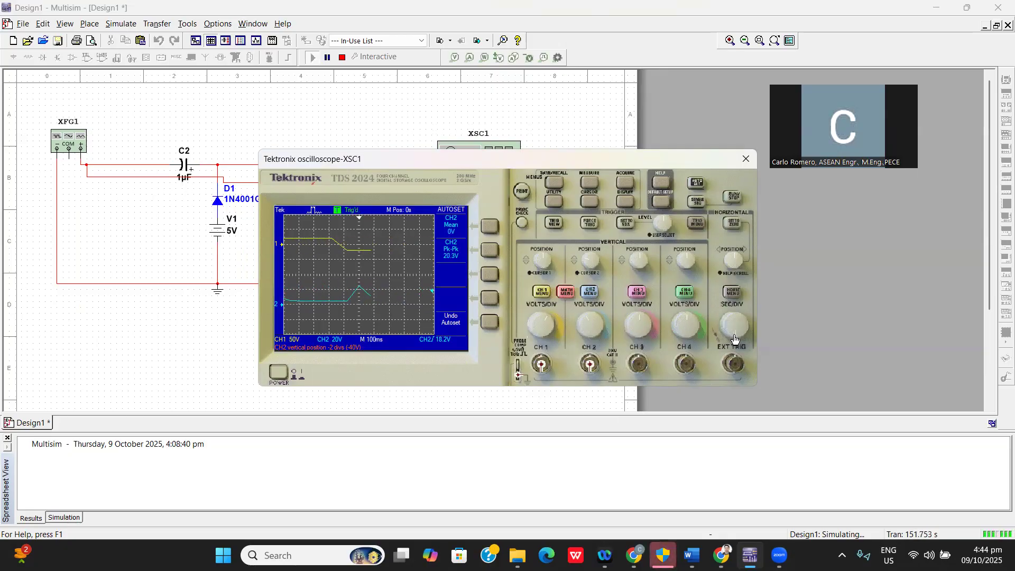
pyautogui.click(735, 338)
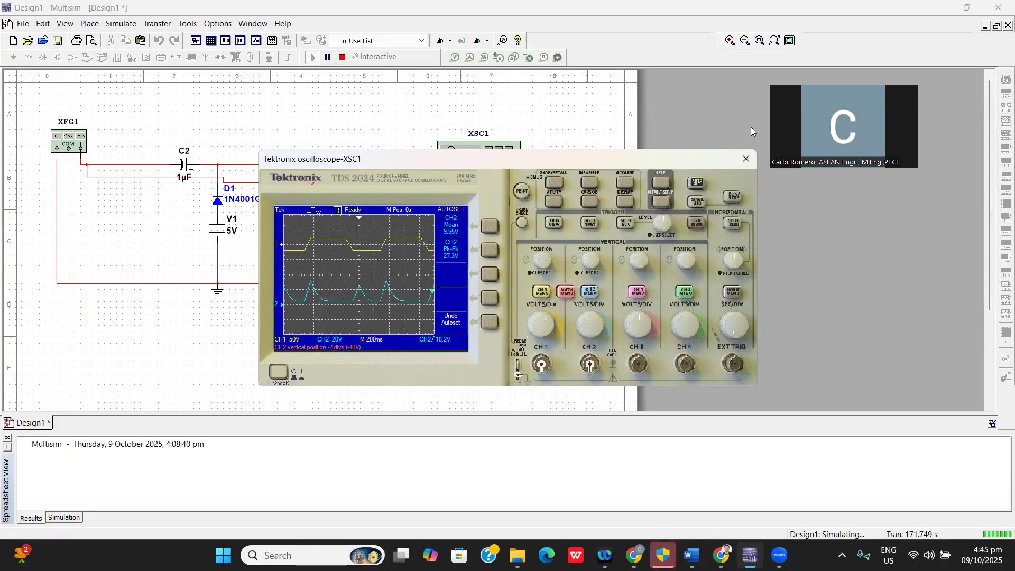
pyautogui.click(770, 519)
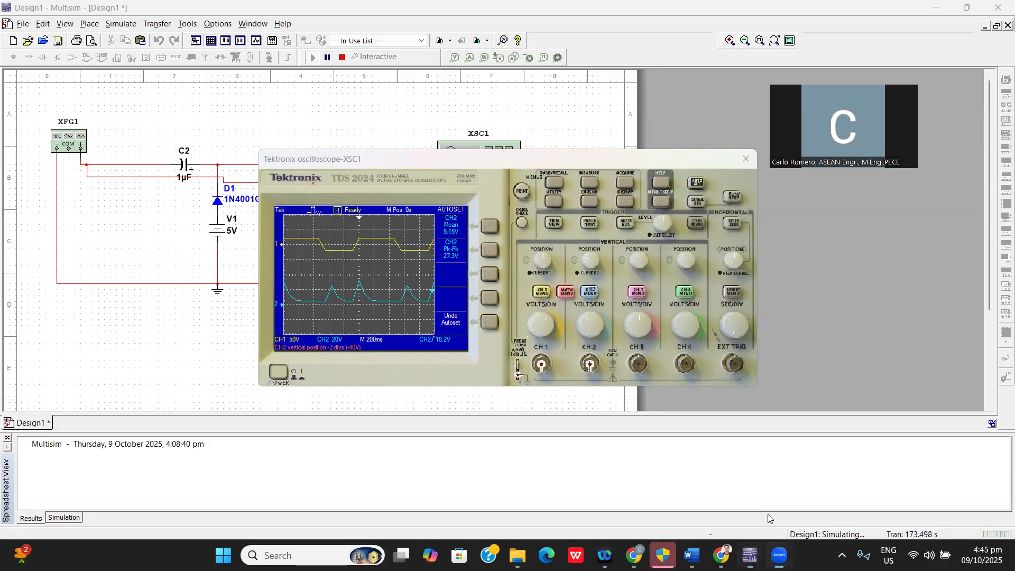